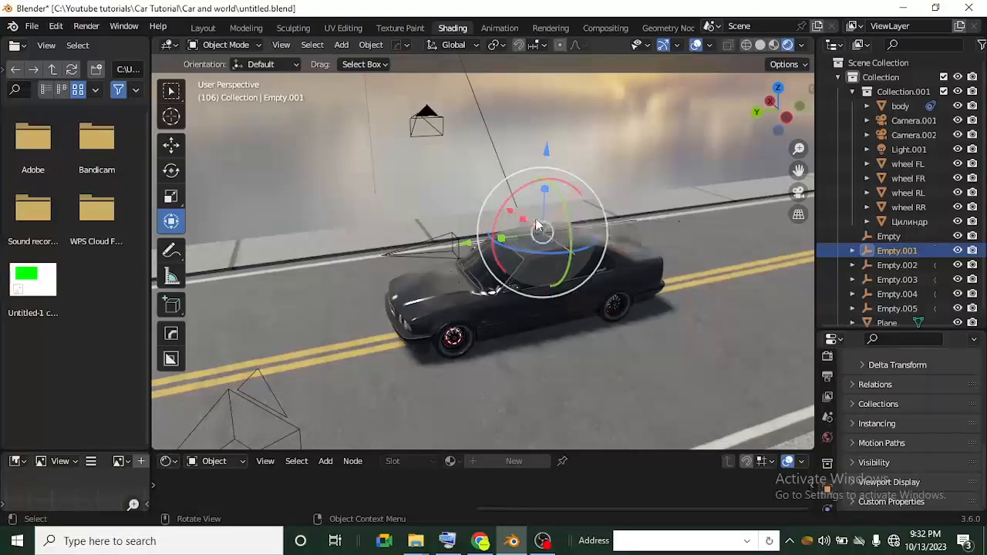
- Try rotating the car's main Empty about the global Z axis and undo the rotation
{"action": "scroll", "coordinate": [557, 270], "scroll_direction": "up", "scroll_amount": 3}
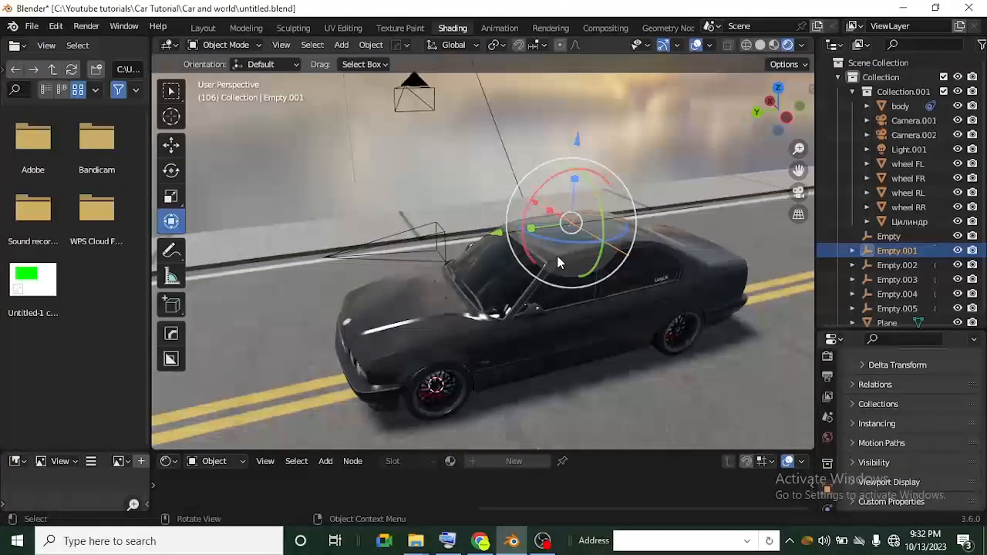
{"action": "scroll", "coordinate": [555, 260], "scroll_direction": "down", "scroll_amount": 2}
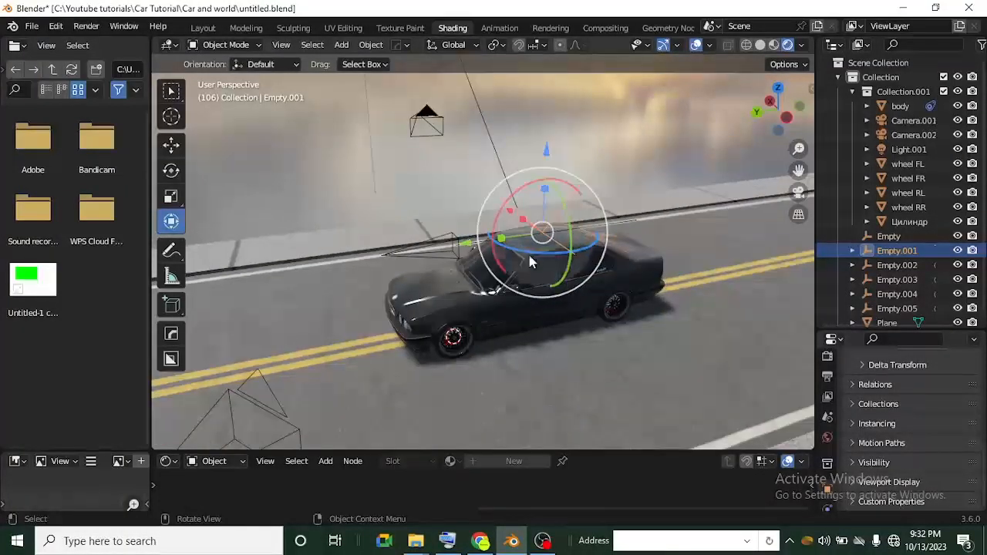
{"action": "middle_click_drag", "start_coordinate": [529, 263], "coordinate": [569, 266]}
{"action": "scroll", "coordinate": [568, 266], "scroll_direction": "up", "scroll_amount": 2}
{"action": "middle_click_drag", "start_coordinate": [549, 313], "coordinate": [523, 286]}
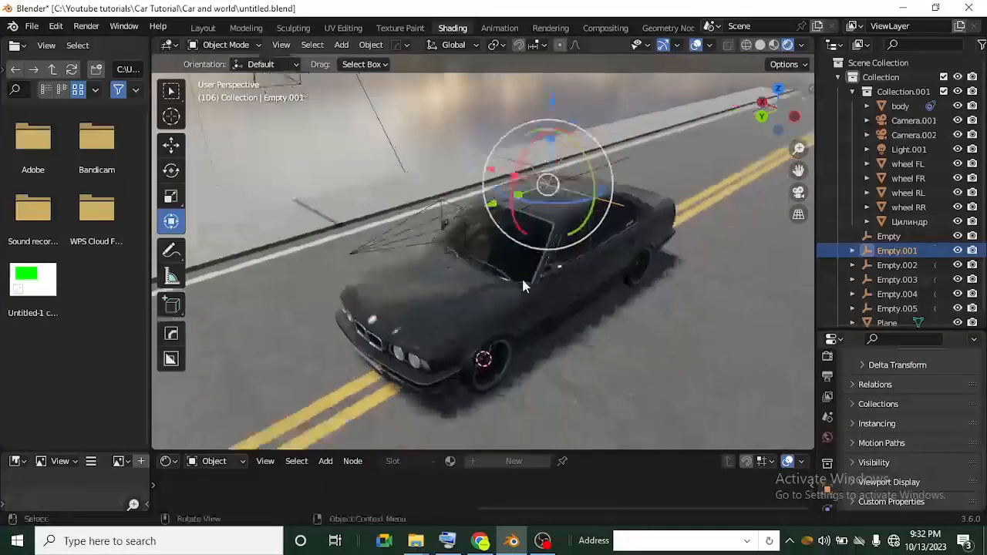
{"action": "left_click", "coordinate": [444, 217]}
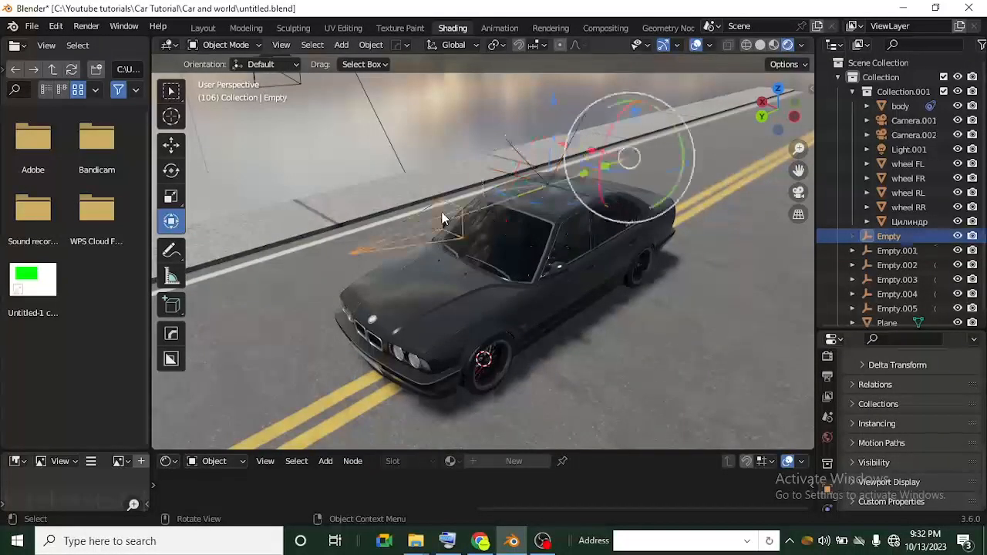
{"action": "scroll", "coordinate": [442, 215], "scroll_direction": "down", "scroll_amount": 2}
{"action": "key", "text": "r"}
{"action": "key", "text": "z"}
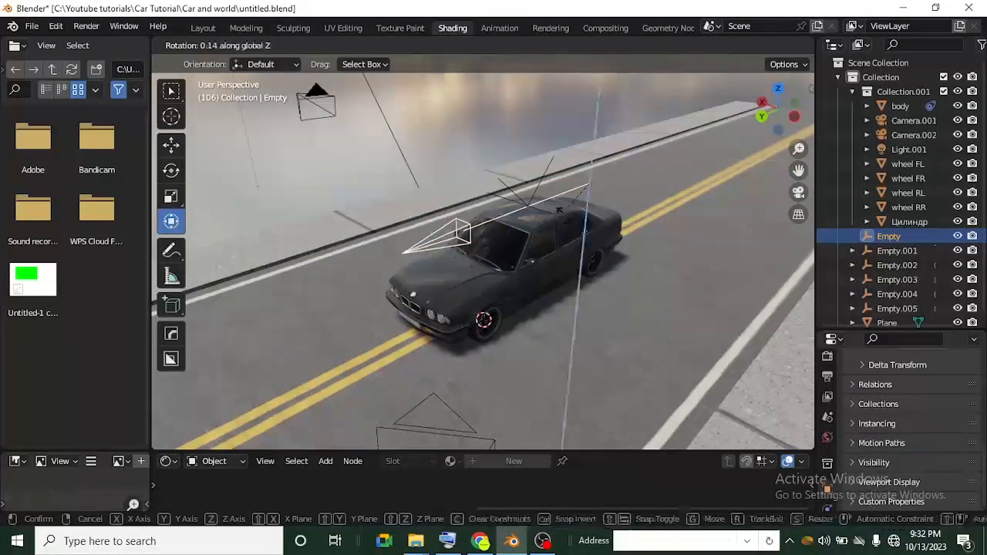
{"action": "left_click", "coordinate": [530, 356]}
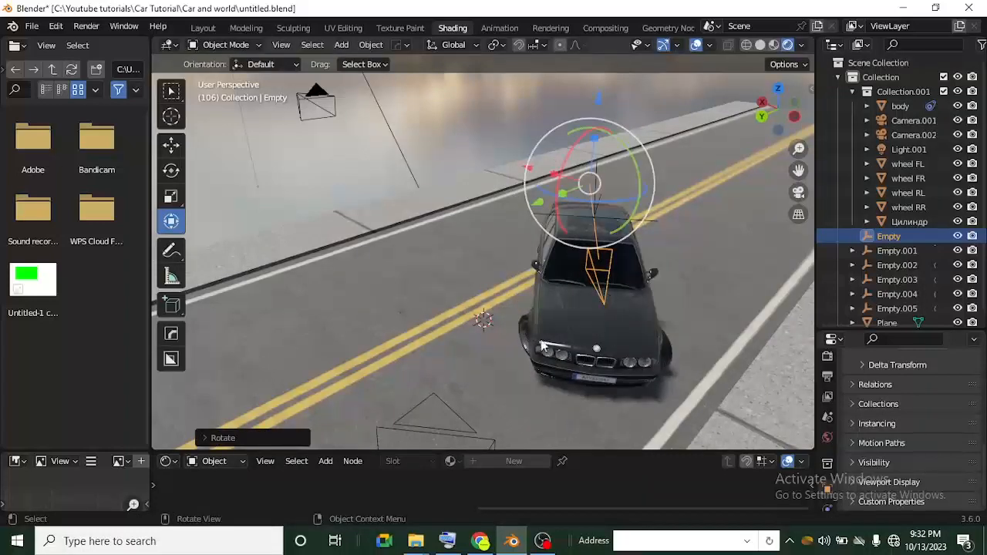
{"action": "key", "text": "ctrl+z"}
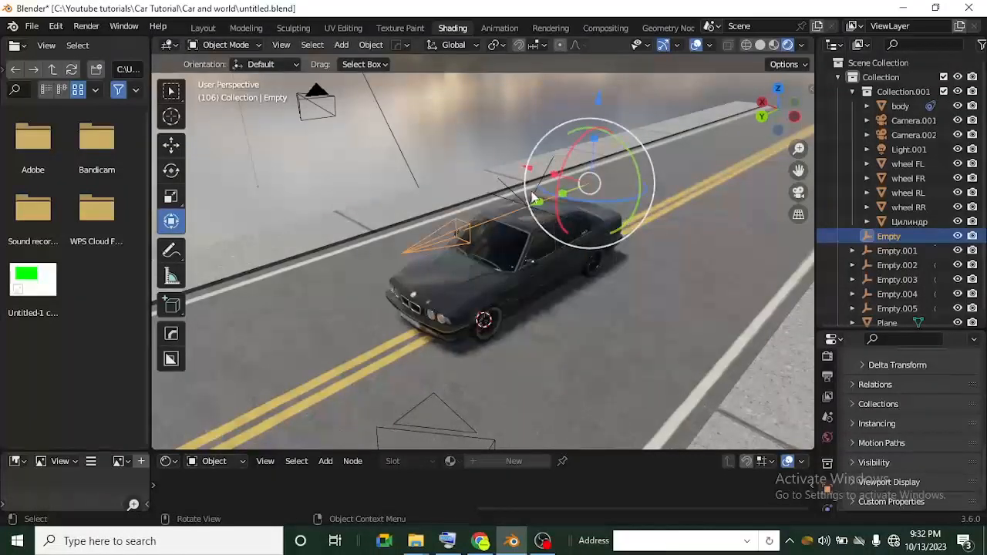
- Move the rigged car along the Y axis using its main Empty
{"action": "scroll", "coordinate": [532, 191], "scroll_direction": "up", "scroll_amount": 1}
{"action": "left_click", "coordinate": [528, 186]}
{"action": "scroll", "coordinate": [539, 234], "scroll_direction": "down", "scroll_amount": 2}
{"action": "middle_click_drag", "start_coordinate": [539, 238], "coordinate": [480, 240]}
{"action": "scroll", "coordinate": [519, 224], "scroll_direction": "up", "scroll_amount": 2}
{"action": "left_click", "coordinate": [444, 216]}
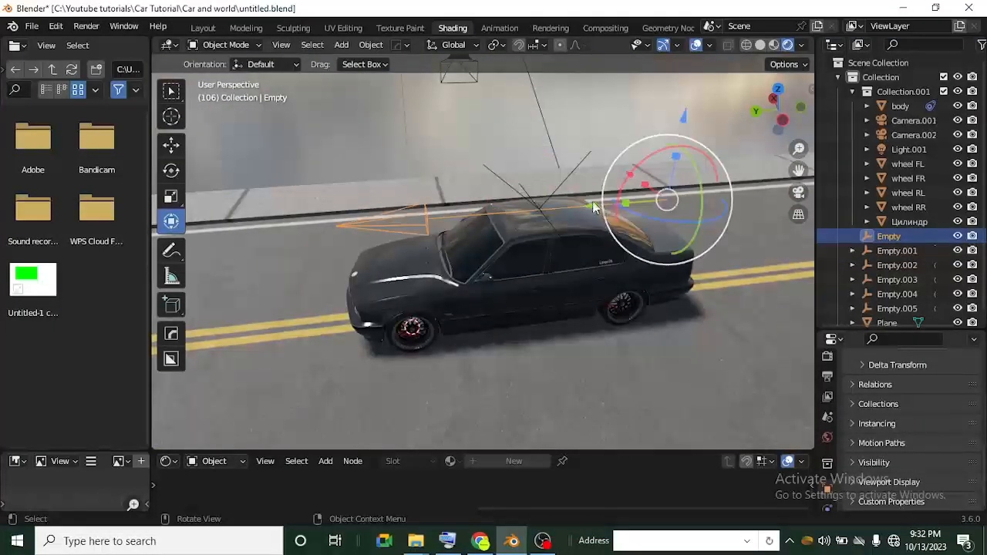
{"action": "left_click_drag", "start_coordinate": [589, 207], "coordinate": [567, 316]}
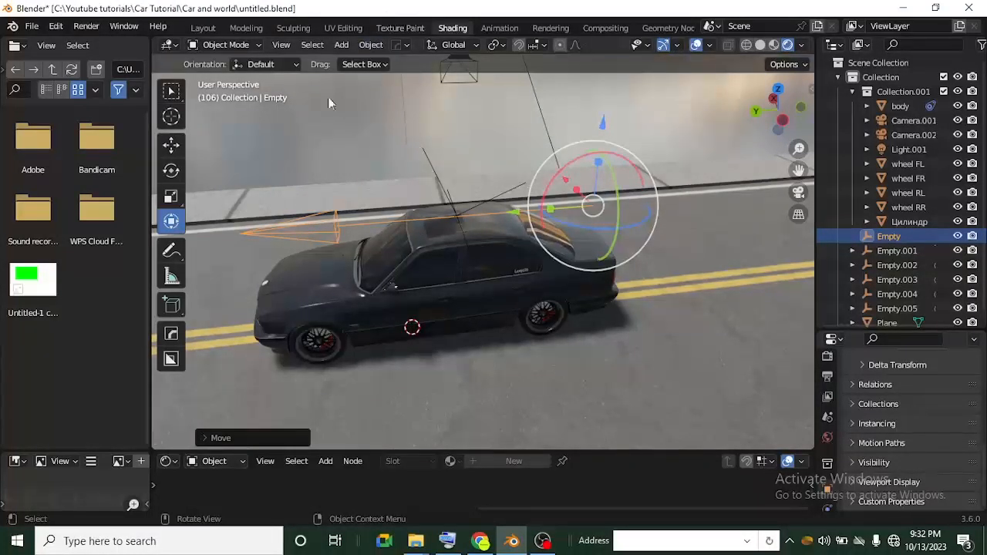
{"action": "middle_click_drag", "start_coordinate": [328, 96], "coordinate": [345, 177]}
{"action": "scroll", "coordinate": [368, 328], "scroll_direction": "down", "scroll_amount": 1}
{"action": "scroll", "coordinate": [368, 327], "scroll_direction": "up", "scroll_amount": 2}
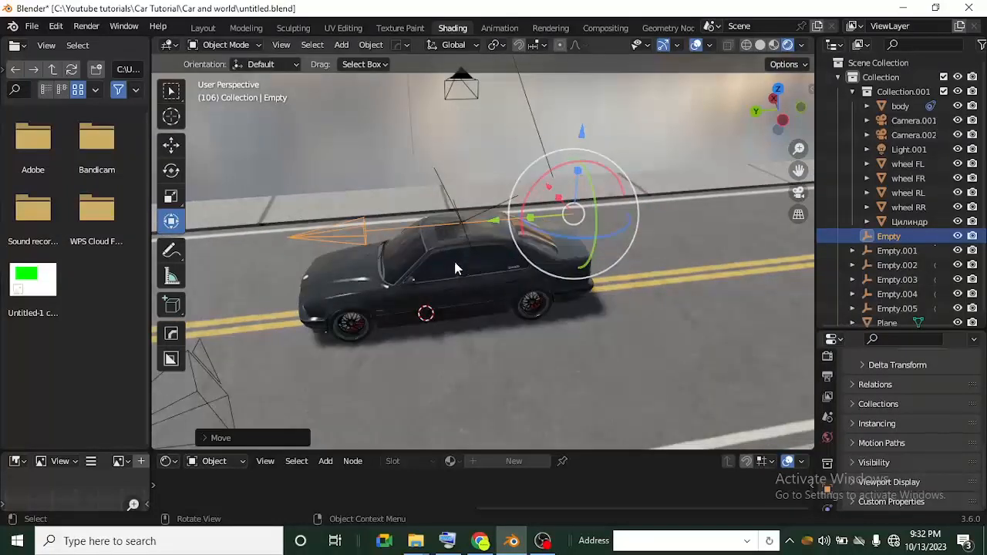
{"action": "scroll", "coordinate": [442, 267], "scroll_direction": "down", "scroll_amount": 1}
{"action": "scroll", "coordinate": [442, 272], "scroll_direction": "up", "scroll_amount": 1}
{"action": "scroll", "coordinate": [440, 249], "scroll_direction": "up", "scroll_amount": 2}
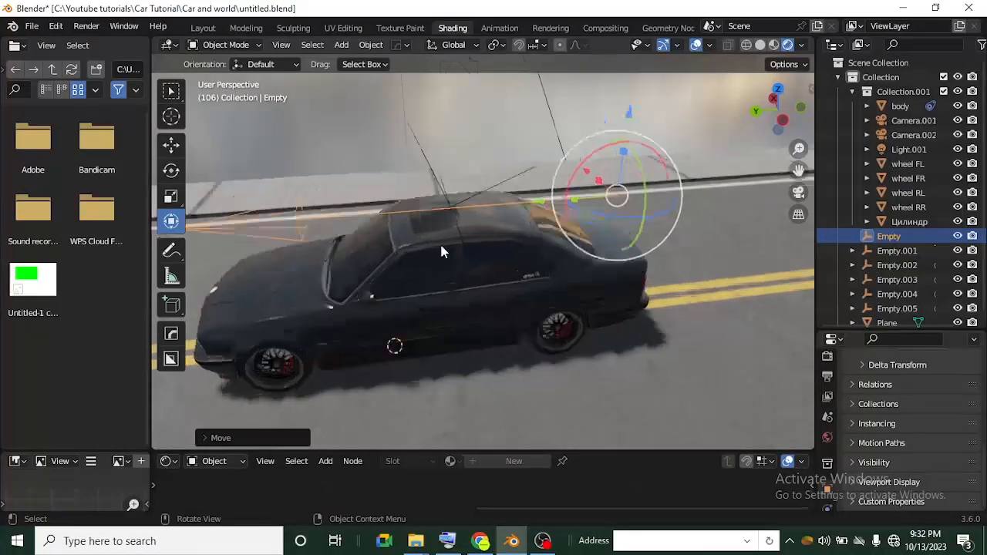
{"action": "scroll", "coordinate": [432, 249], "scroll_direction": "down", "scroll_amount": 1}
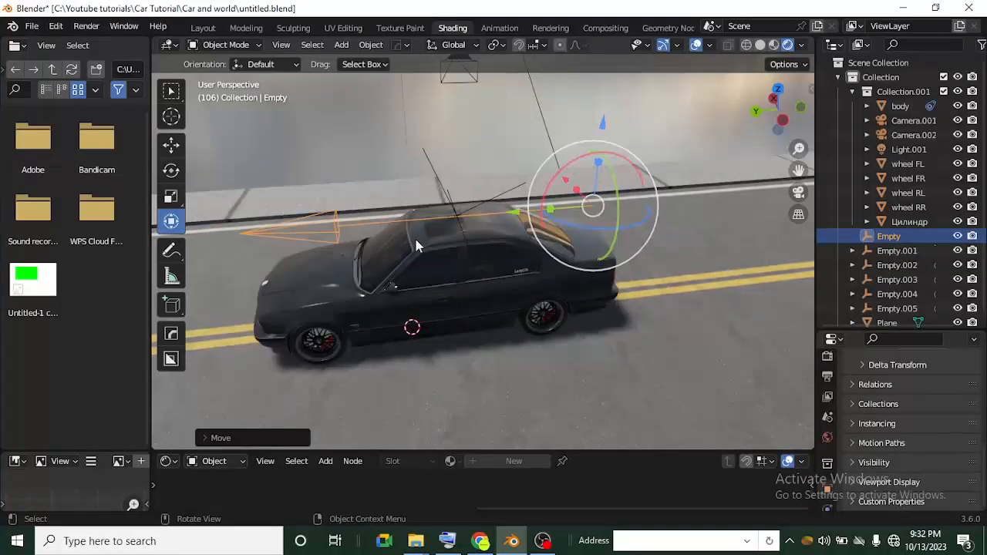
{"action": "scroll", "coordinate": [416, 245], "scroll_direction": "up", "scroll_amount": 1}
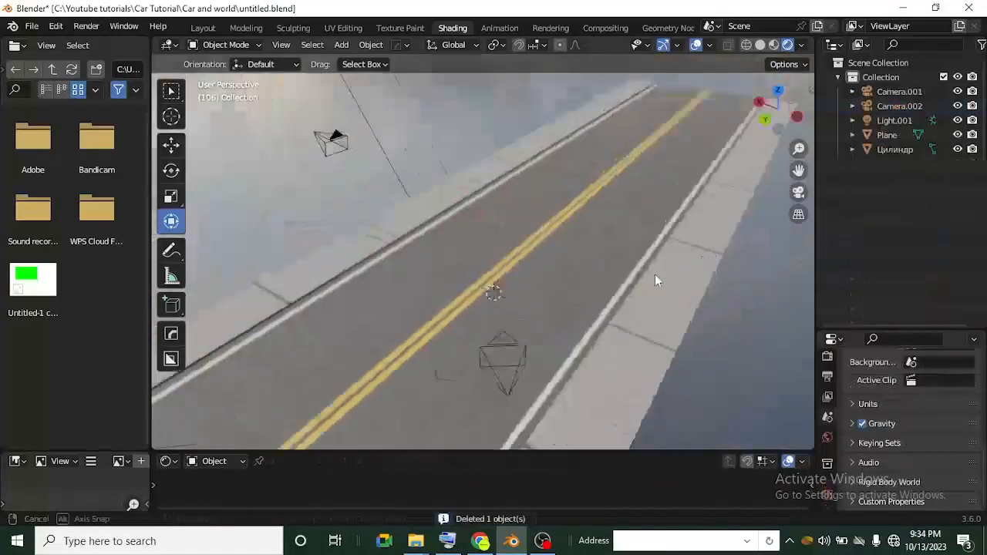
- Start appending data and open BMW E34.blend from the Car Tutorial\Blend file folder as the source
{"action": "middle_click_drag", "start_coordinate": [655, 274], "coordinate": [475, 289]}
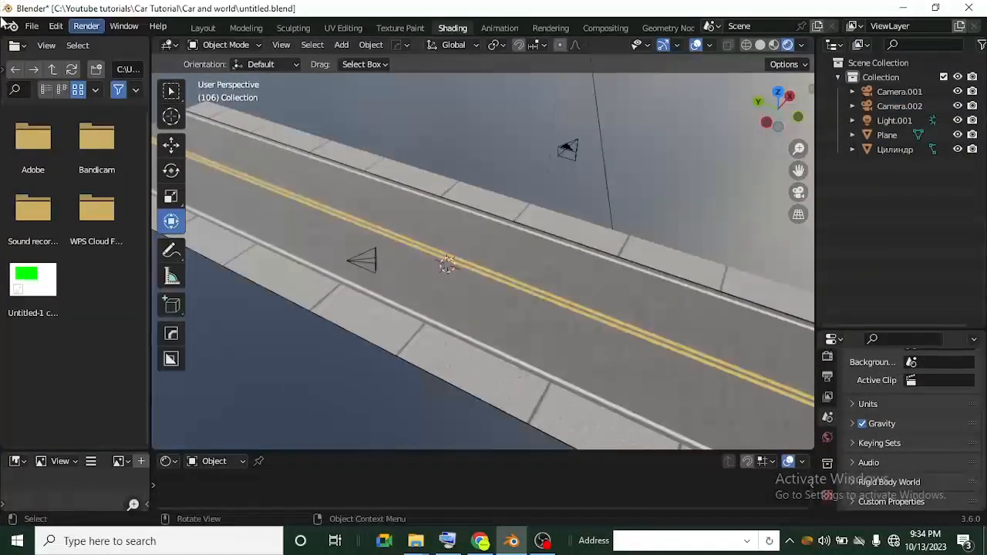
{"action": "left_click", "coordinate": [32, 26]}
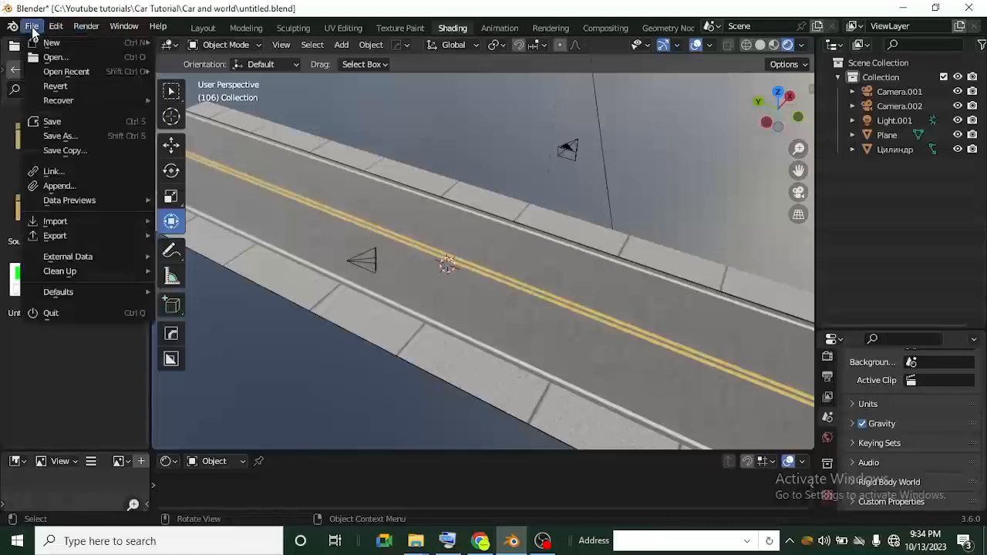
{"action": "left_click", "coordinate": [65, 189]}
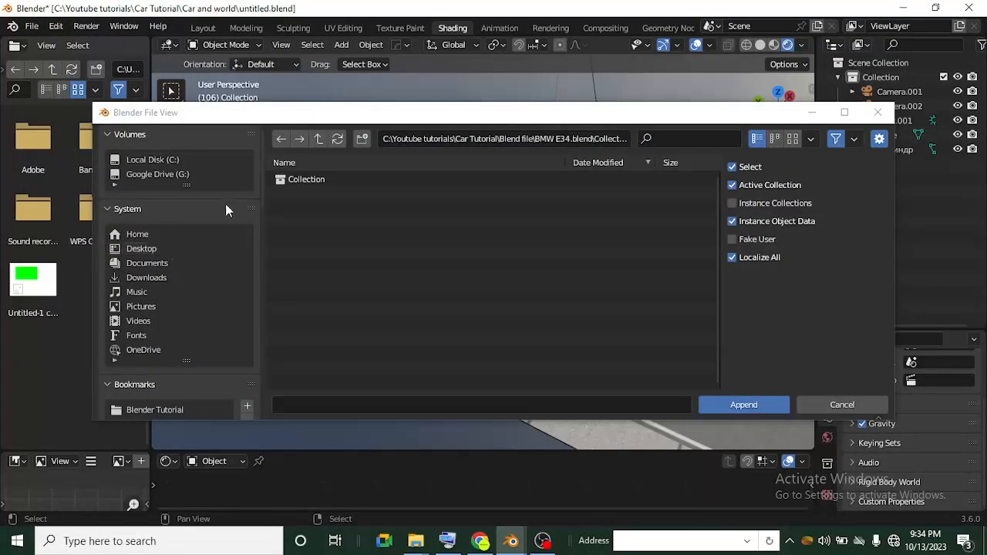
{"action": "left_click", "coordinate": [317, 139]}
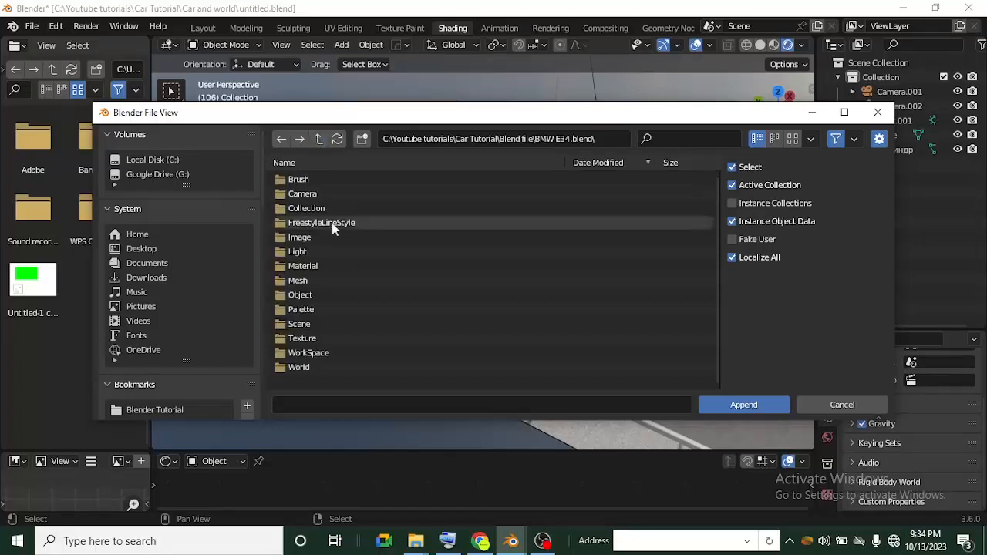
{"action": "left_click", "coordinate": [317, 140]}
{"action": "left_click", "coordinate": [317, 140]}
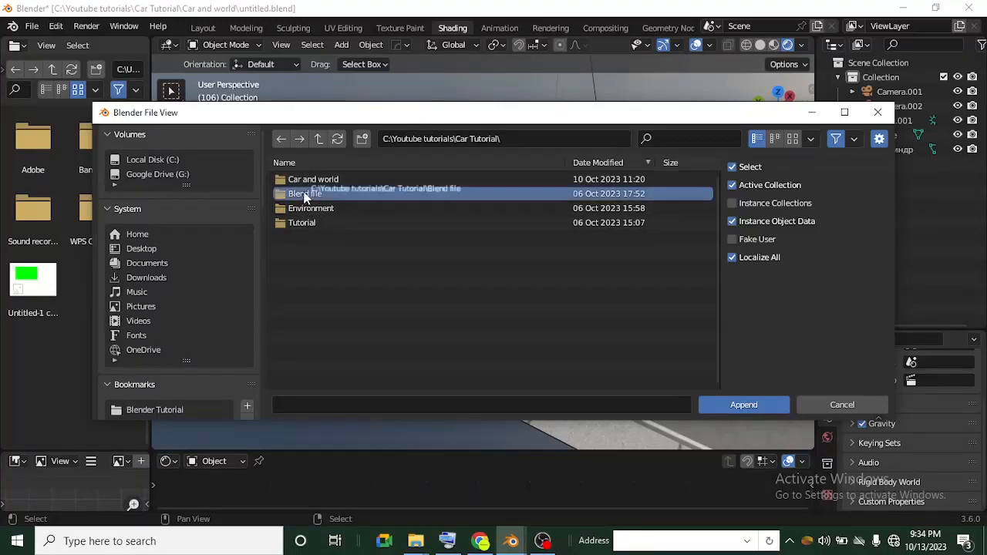
{"action": "double_click", "coordinate": [306, 195]}
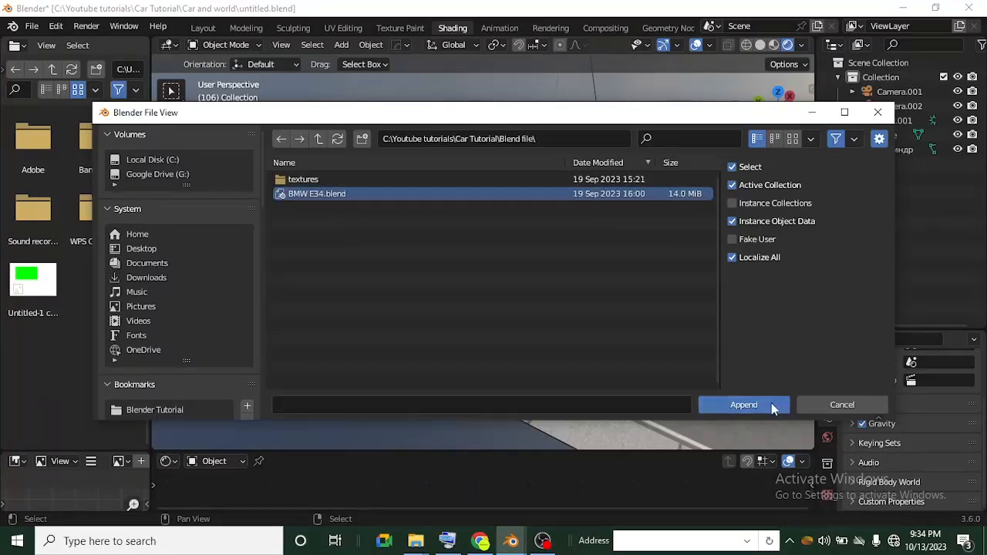
{"action": "left_click", "coordinate": [773, 409]}
- Append the item named Collection from the source file's Collection folder into the road scene
{"action": "left_click", "coordinate": [324, 209]}
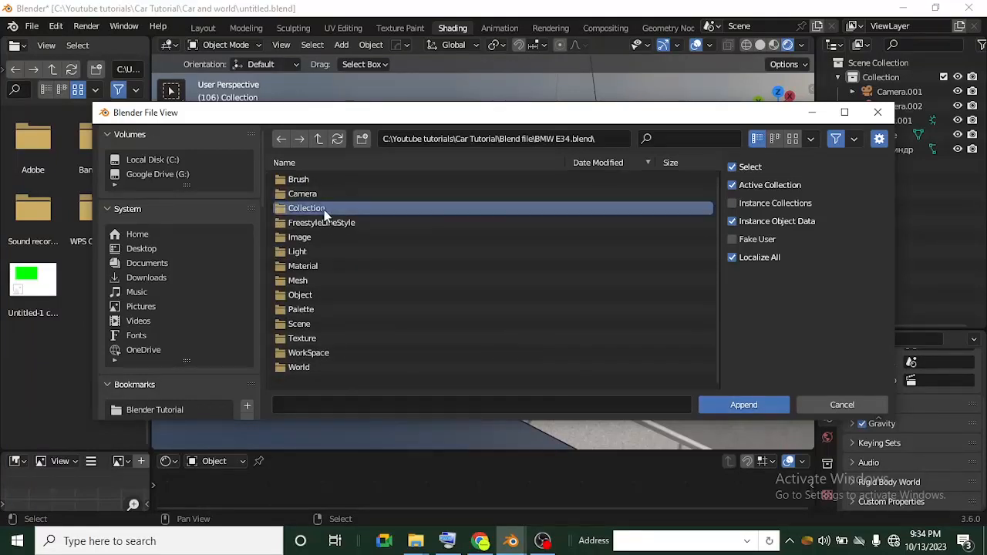
{"action": "double_click", "coordinate": [324, 210]}
{"action": "left_click", "coordinate": [308, 179]}
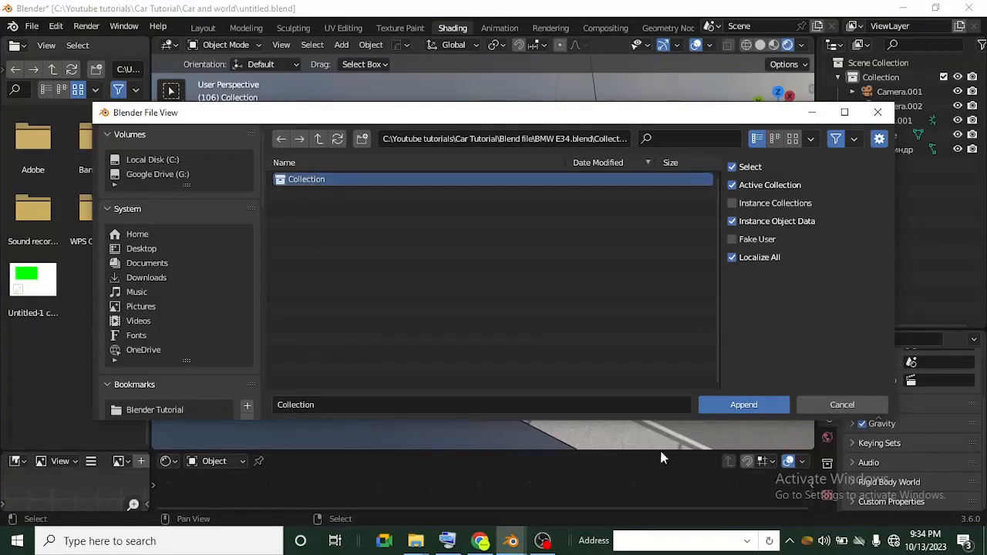
{"action": "left_click", "coordinate": [732, 407]}
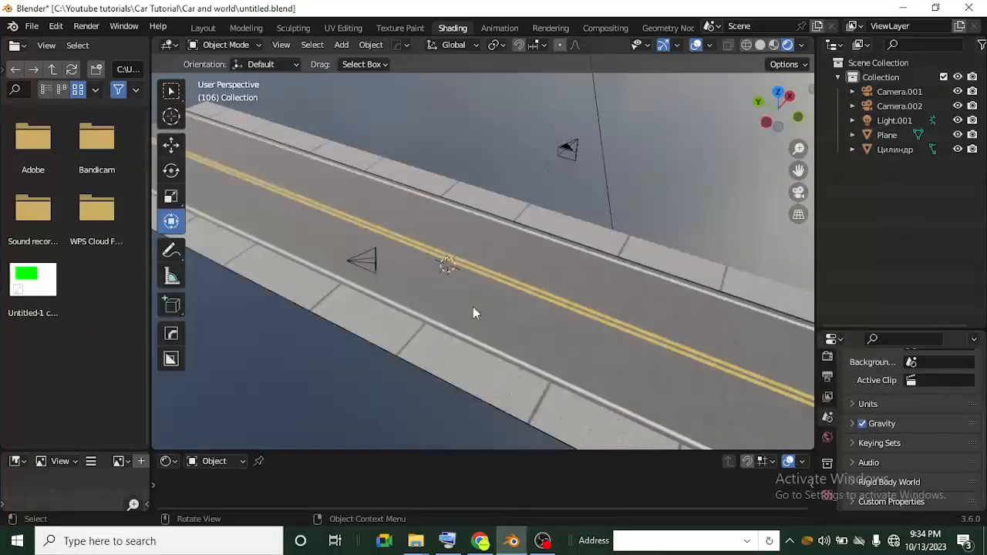
- Try moving the car body on its own, separately from the wheels, and cancel the move
{"action": "scroll", "coordinate": [497, 262], "scroll_direction": "up", "scroll_amount": 3}
{"action": "middle_click_drag", "start_coordinate": [464, 336], "coordinate": [578, 297]}
{"action": "scroll", "coordinate": [580, 296], "scroll_direction": "up", "scroll_amount": 3}
{"action": "left_click", "coordinate": [594, 278]}
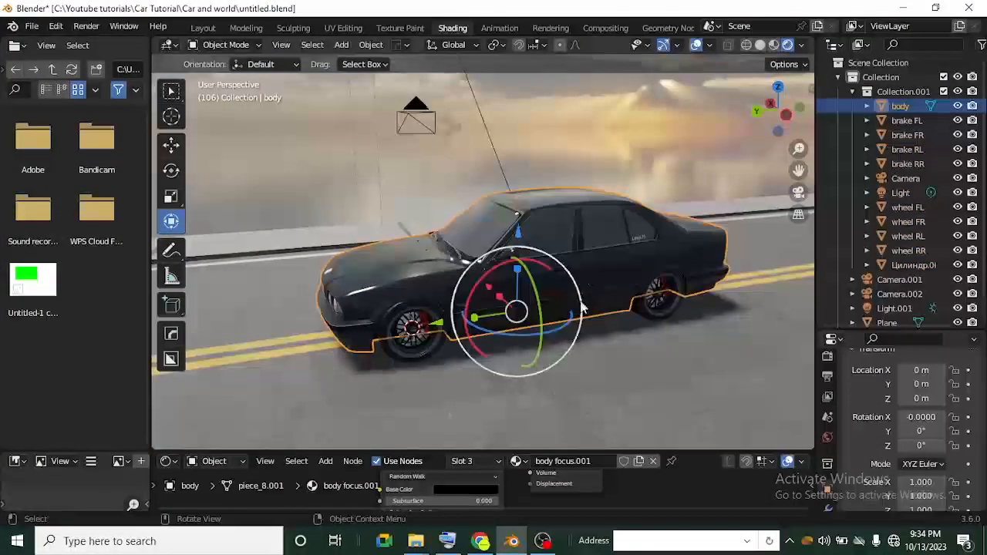
{"action": "key", "text": "g"}
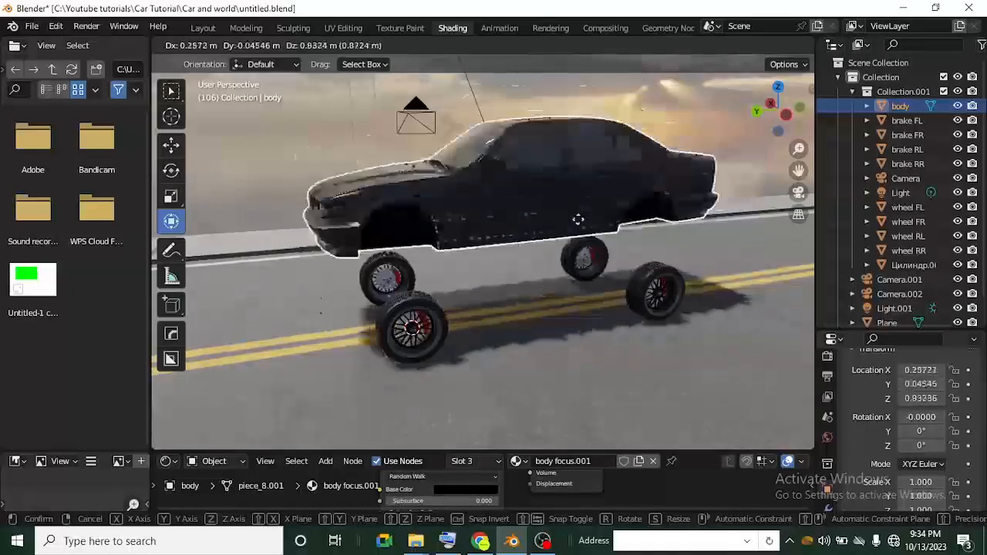
{"action": "right_click", "coordinate": [574, 222]}
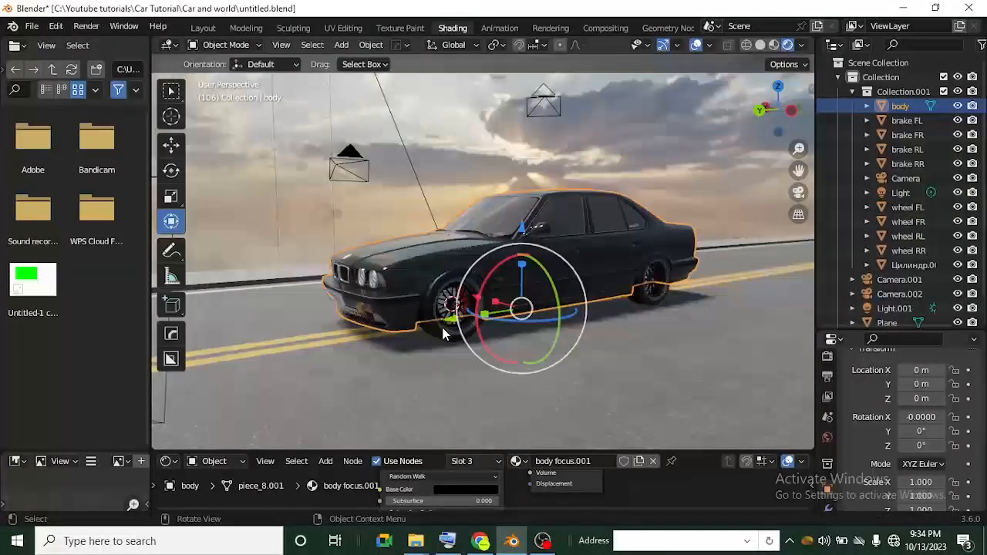
- Join the brake RL object into the wheel FR object at the car's rear wheel
{"action": "left_click", "coordinate": [446, 318]}
{"action": "scroll", "coordinate": [513, 358], "scroll_direction": "up", "scroll_amount": 2}
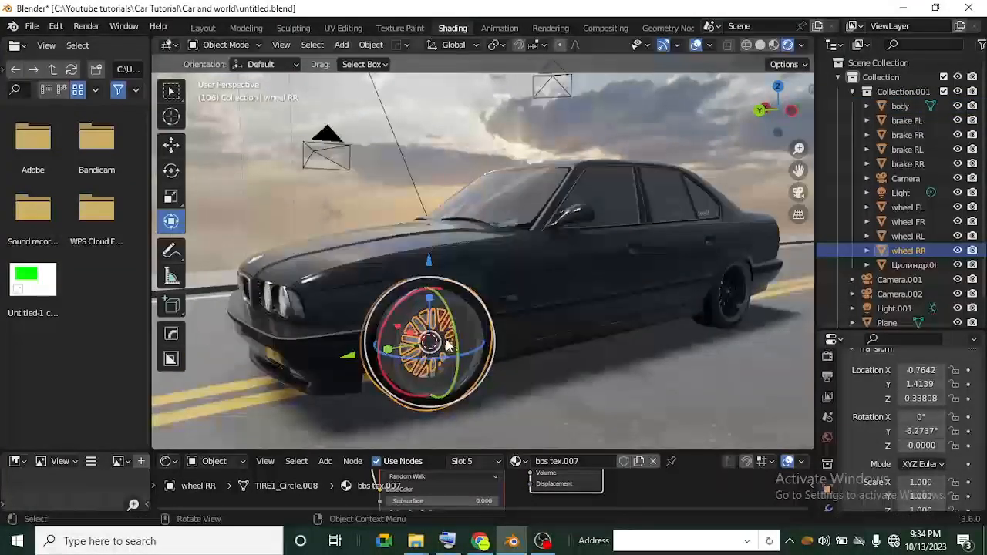
{"action": "middle_click_drag", "start_coordinate": [579, 375], "coordinate": [451, 332]}
{"action": "scroll", "coordinate": [442, 334], "scroll_direction": "up", "scroll_amount": 4}
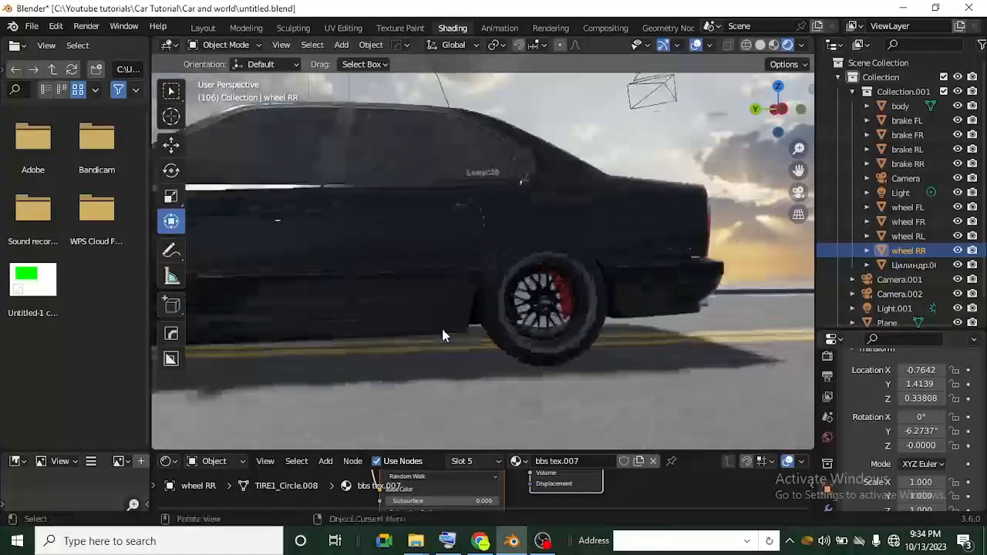
{"action": "left_click", "coordinate": [578, 300]}
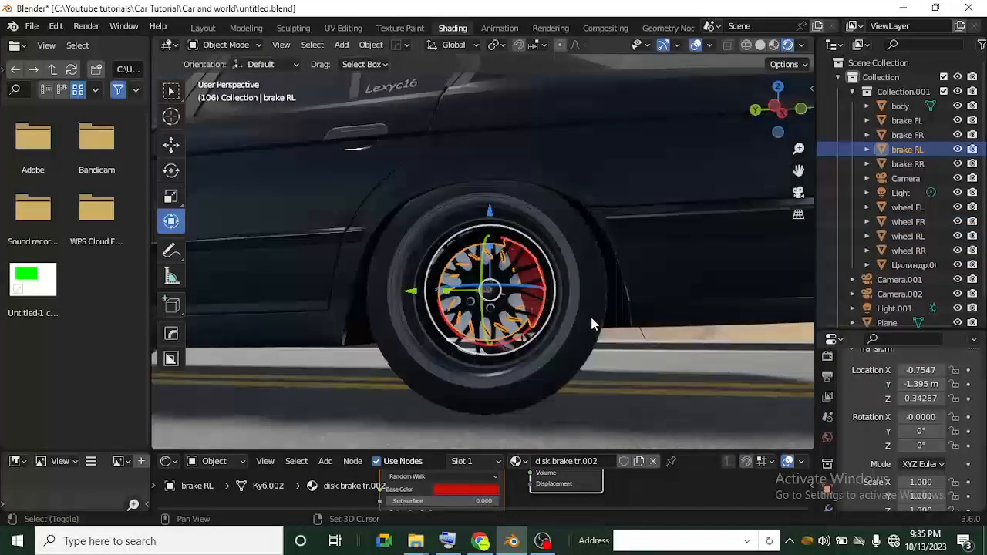
{"action": "left_click", "coordinate": [592, 318], "text": "shift"}
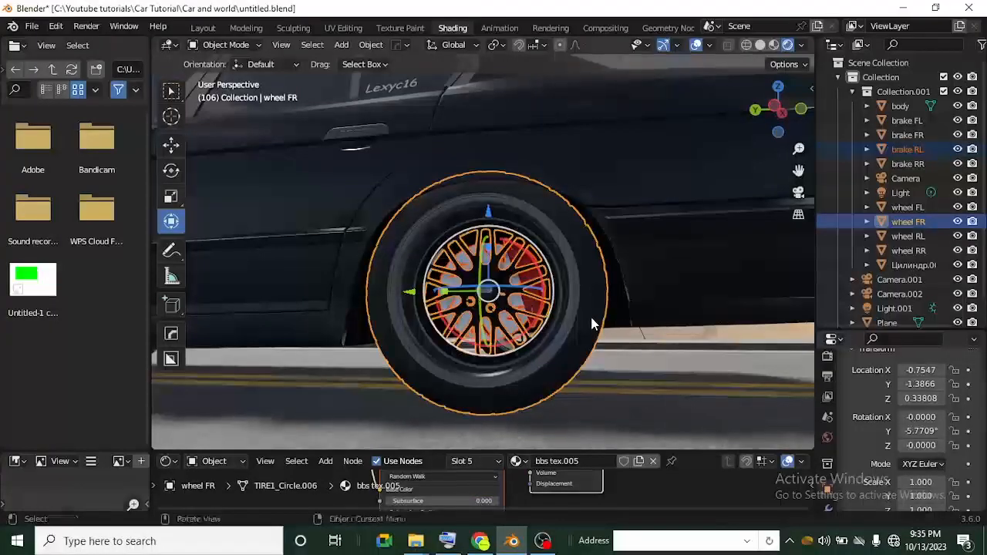
{"action": "key", "text": "ctrl+j"}
- Join the brake RR object into the wheel FL object at the rear wheel on the car's opposite side
{"action": "scroll", "coordinate": [592, 318], "scroll_direction": "down", "scroll_amount": 8}
{"action": "middle_click_drag", "start_coordinate": [592, 318], "coordinate": [469, 294]}
{"action": "scroll", "coordinate": [348, 324], "scroll_direction": "up", "scroll_amount": 3}
{"action": "scroll", "coordinate": [347, 330], "scroll_direction": "up", "scroll_amount": 1}
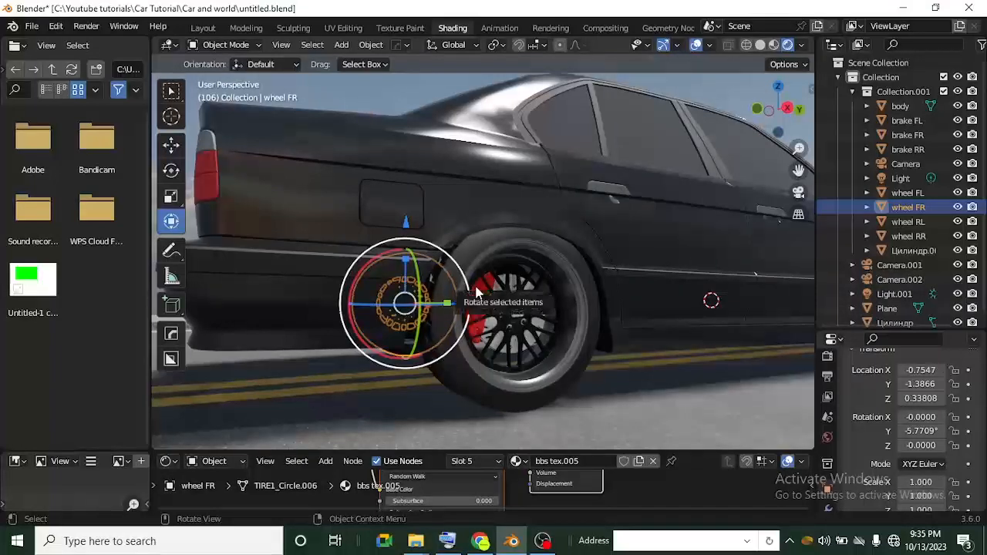
{"action": "left_click", "coordinate": [478, 291]}
{"action": "left_click", "coordinate": [591, 313], "text": "shift"}
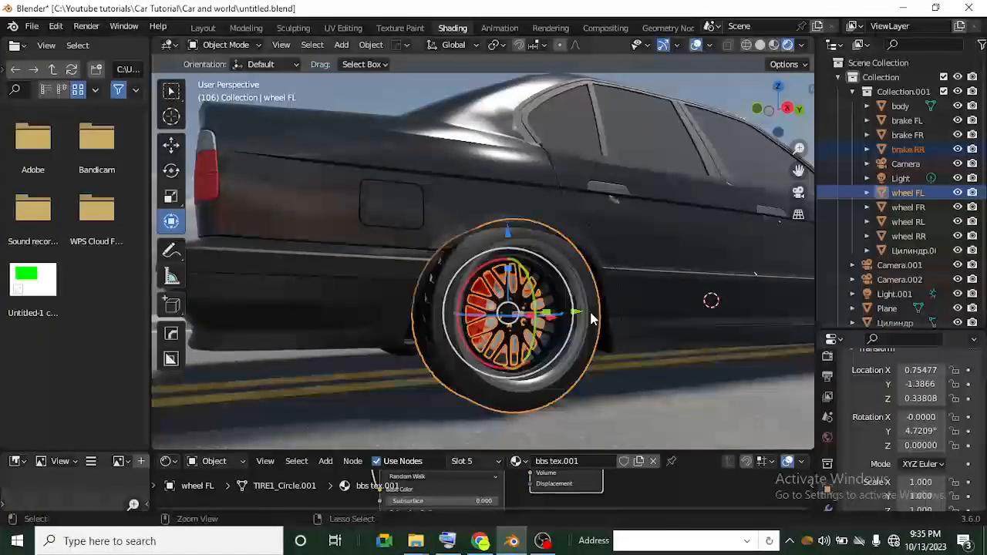
{"action": "key", "text": "ctrl+j"}
- Join the brake FR object into the wheel RL object at the front wheel on the same side
{"action": "middle_click_drag", "start_coordinate": [591, 315], "coordinate": [564, 304]}
{"action": "scroll", "coordinate": [563, 303], "scroll_direction": "up", "scroll_amount": 2}
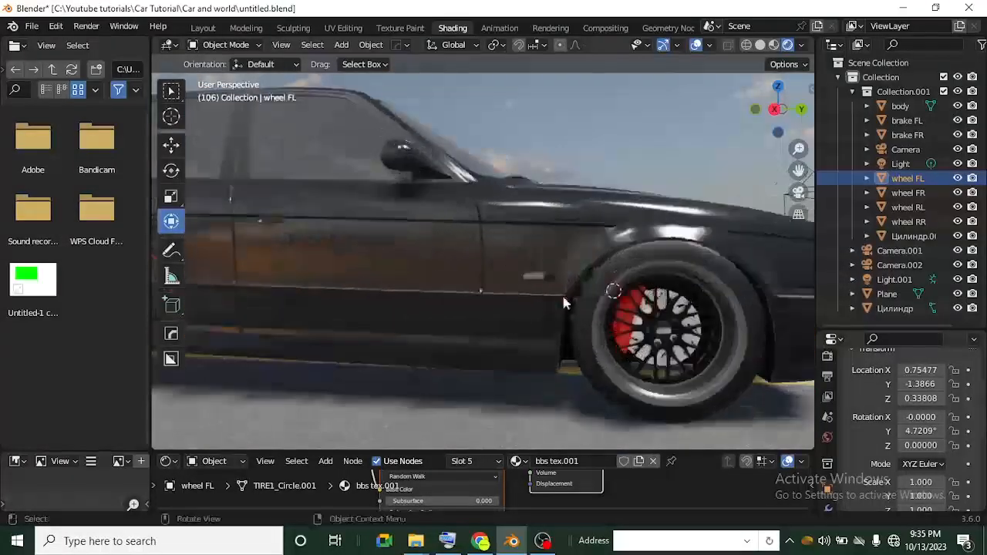
{"action": "left_click", "coordinate": [631, 317]}
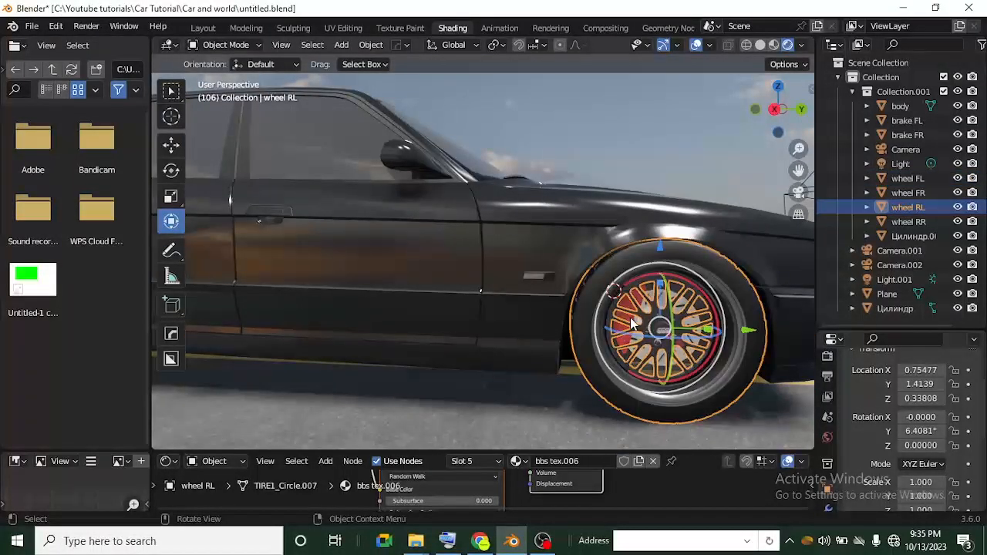
{"action": "left_click", "coordinate": [630, 308]}
{"action": "left_click", "coordinate": [654, 260]}
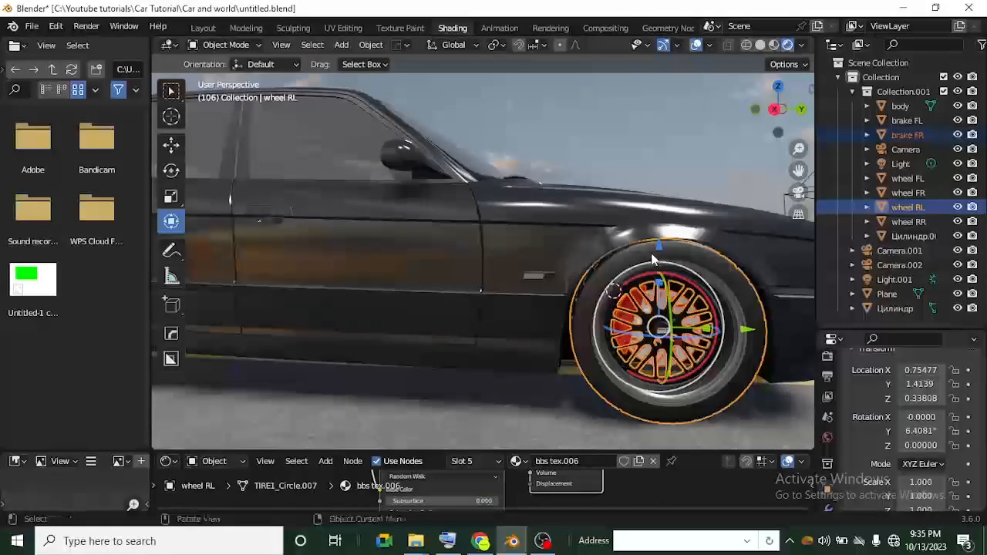
{"action": "key", "text": "ctrl+j"}
- Join the brake FL object into the wheel RR object at the remaining front wheel
{"action": "scroll", "coordinate": [653, 261], "scroll_direction": "down", "scroll_amount": 6}
{"action": "middle_click_drag", "start_coordinate": [592, 275], "coordinate": [404, 273]}
{"action": "scroll", "coordinate": [444, 349], "scroll_direction": "up", "scroll_amount": 4}
{"action": "left_click", "coordinate": [456, 349]}
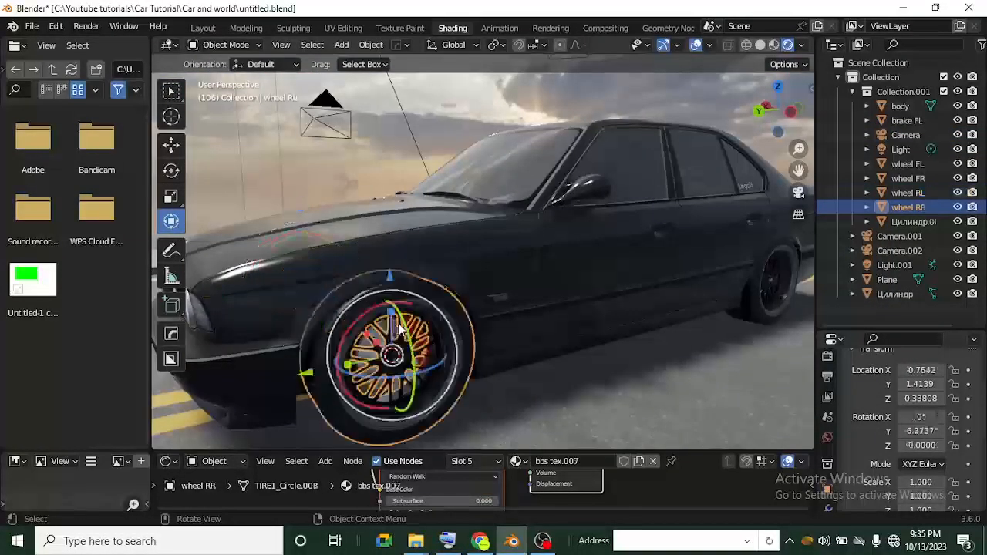
{"action": "scroll", "coordinate": [440, 279], "scroll_direction": "up", "scroll_amount": 3}
{"action": "left_click", "coordinate": [447, 271], "text": "shift"}
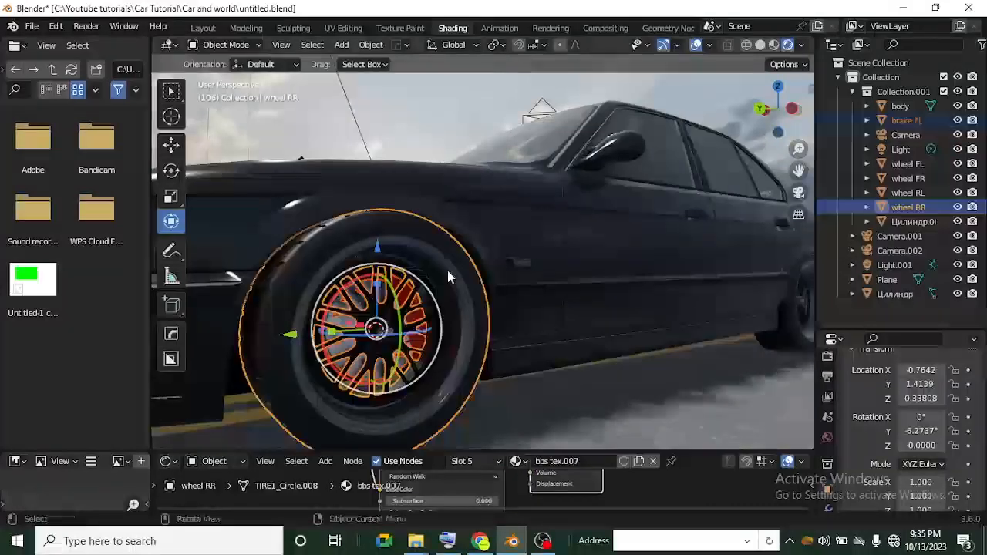
{"action": "key", "text": "ctrl+j"}
{"action": "scroll", "coordinate": [445, 268], "scroll_direction": "down", "scroll_amount": 6}
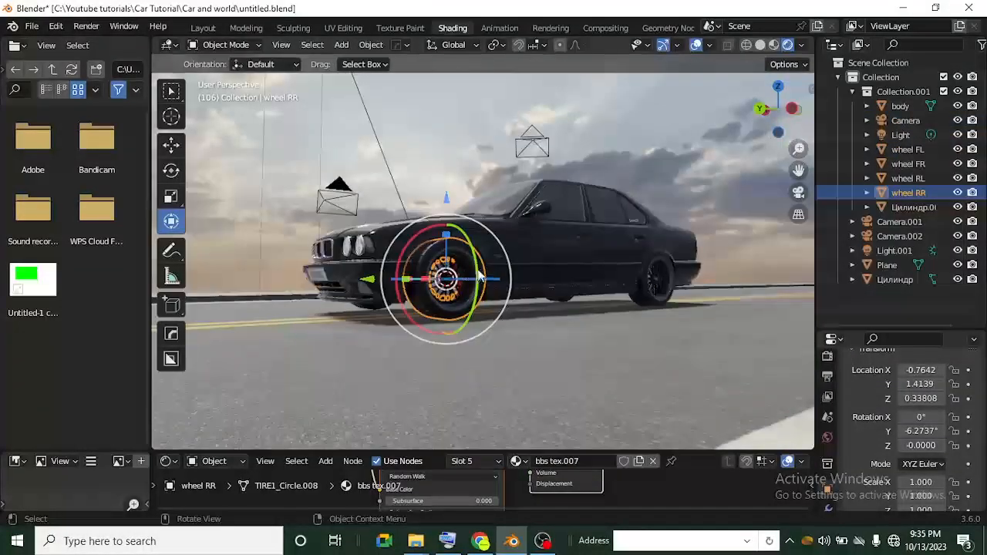
{"action": "middle_click_drag", "start_coordinate": [478, 274], "coordinate": [451, 322]}
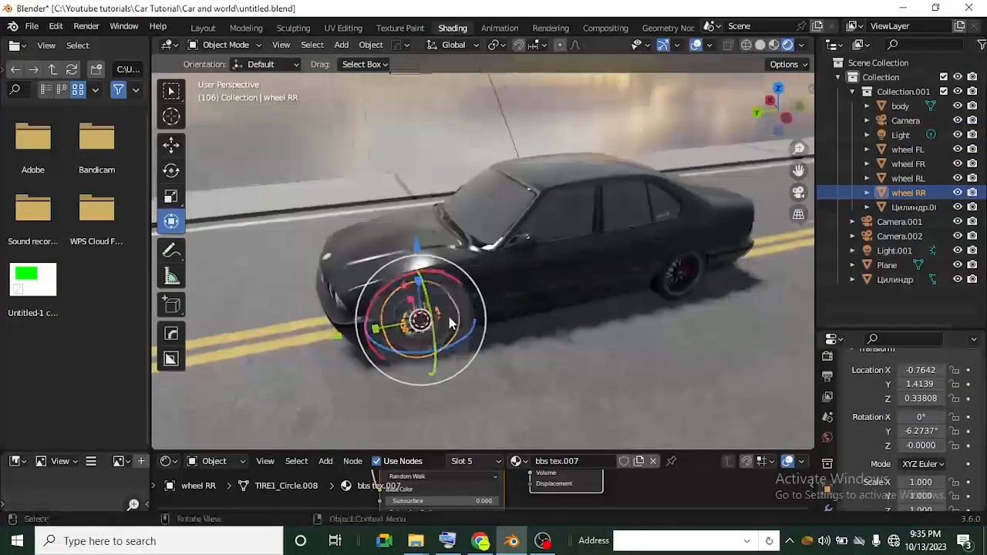
- Switch the viewport to solid shading and add a Sphere empty at the front wheel
{"action": "left_click", "coordinate": [759, 45]}
{"action": "middle_click_drag", "start_coordinate": [633, 254], "coordinate": [576, 283]}
{"action": "scroll", "coordinate": [578, 283], "scroll_direction": "up", "scroll_amount": 2}
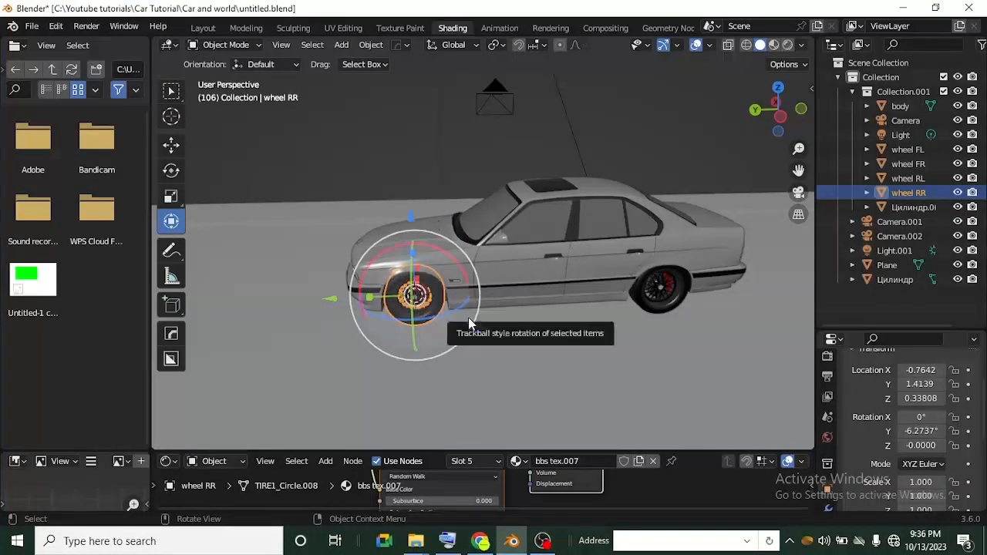
{"action": "key", "text": "shift+a"}
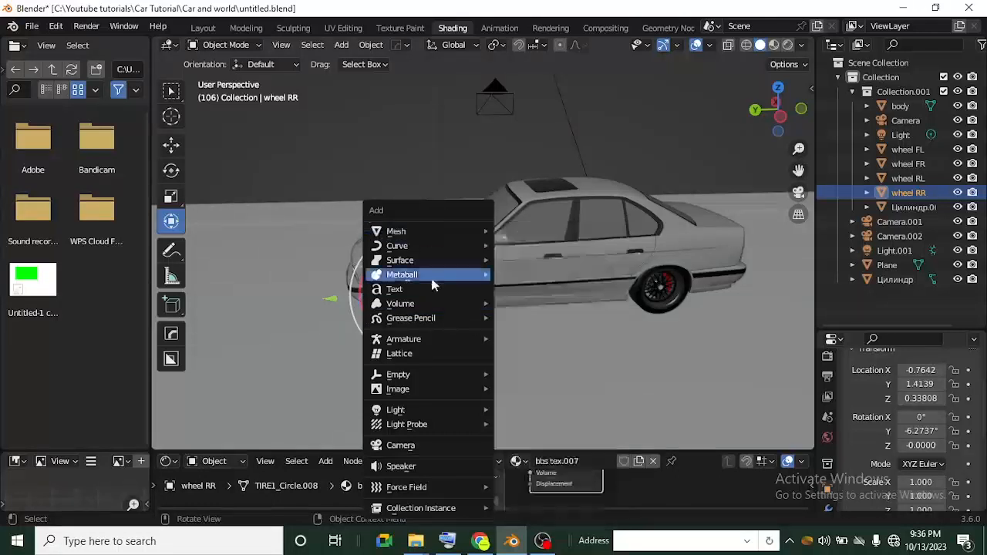
{"action": "mouse_move", "coordinate": [448, 374]}
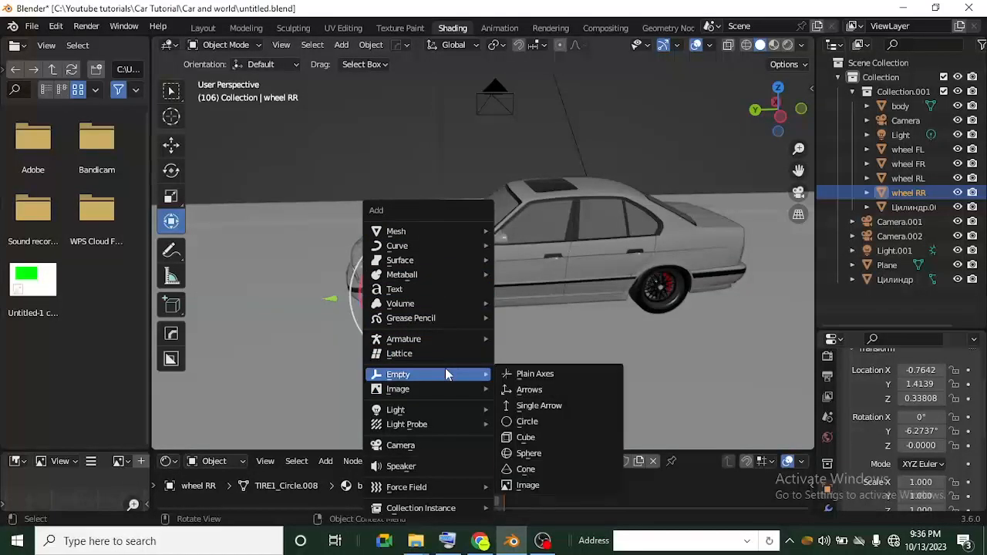
{"action": "left_click", "coordinate": [556, 458]}
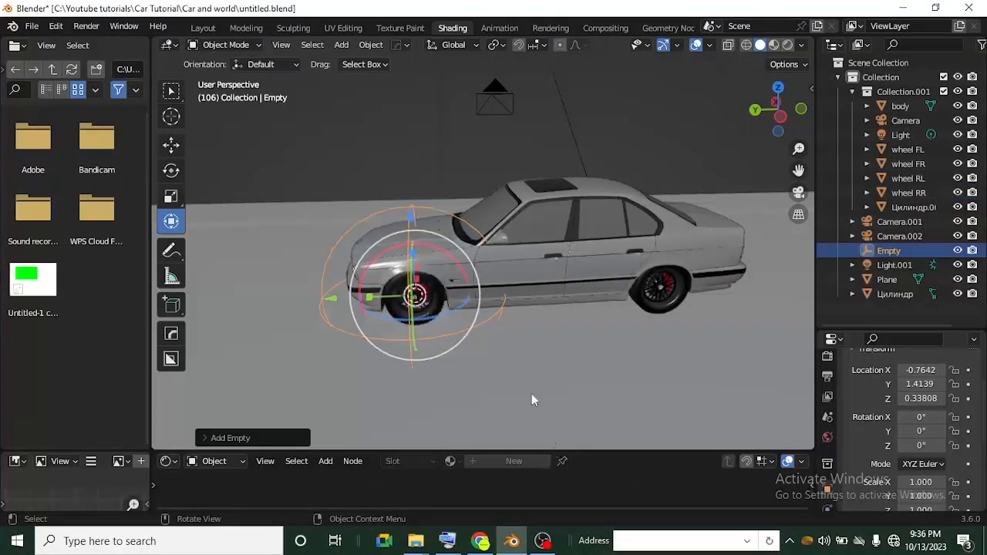
- Rename the new sphere empty as "Tire control"
{"action": "scroll", "coordinate": [509, 367], "scroll_direction": "down", "scroll_amount": 4}
{"action": "middle_click_drag", "start_coordinate": [465, 325], "coordinate": [505, 343]}
{"action": "scroll", "coordinate": [505, 343], "scroll_direction": "up", "scroll_amount": 2}
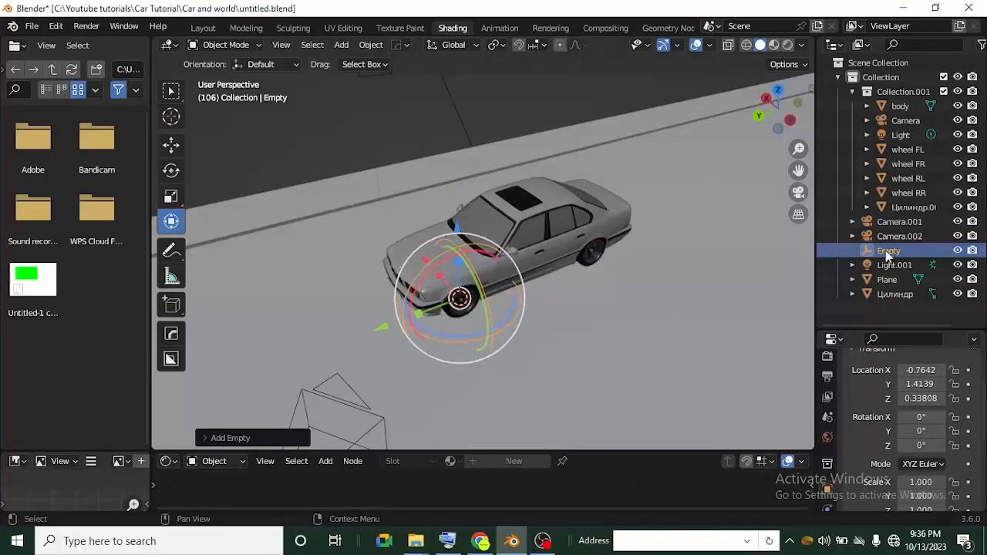
{"action": "double_click", "coordinate": [888, 252]}
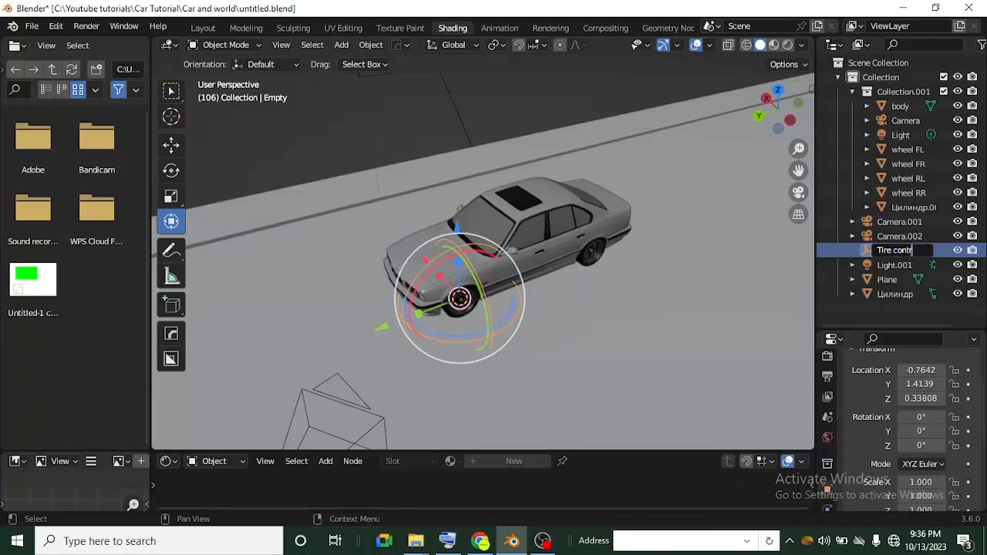
{"action": "type", "text": "Tire control"}
{"action": "key", "text": "Return"}
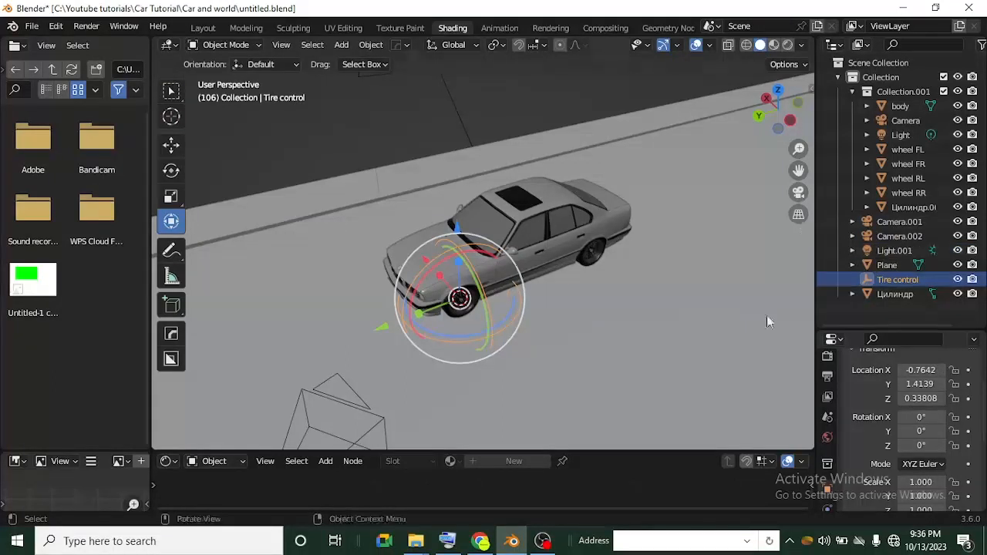
- Scale the Tire control empty down uniformly to about 0.144, smaller than the front wheel
{"action": "scroll", "coordinate": [420, 324], "scroll_direction": "up", "scroll_amount": 3}
{"action": "key", "text": "s"}
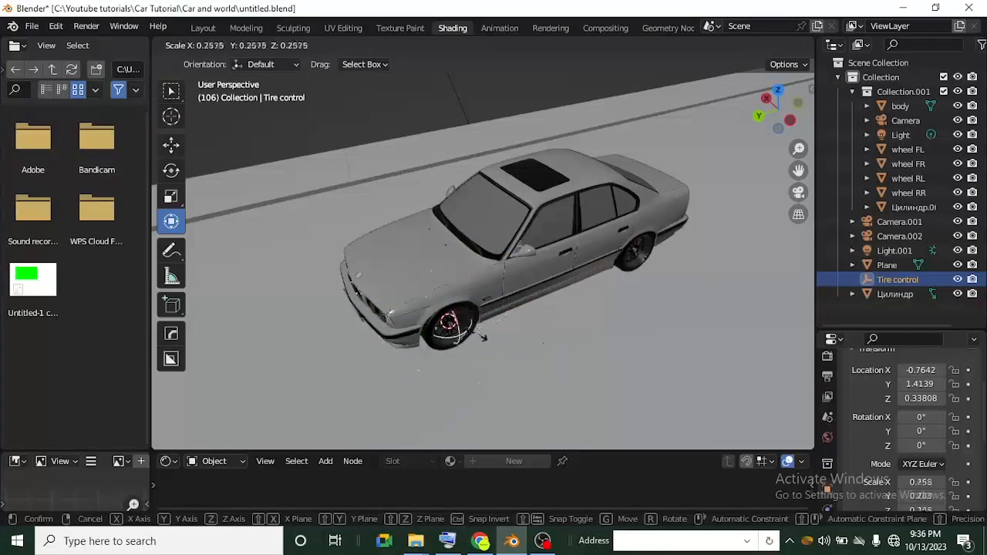
{"action": "left_click", "coordinate": [476, 333]}
- Duplicate the Tire control empty and align the copy from the top view with the rear wheel on the same side
{"action": "middle_click_drag", "start_coordinate": [463, 330], "coordinate": [370, 315]}
{"action": "right_click", "coordinate": [343, 316]}
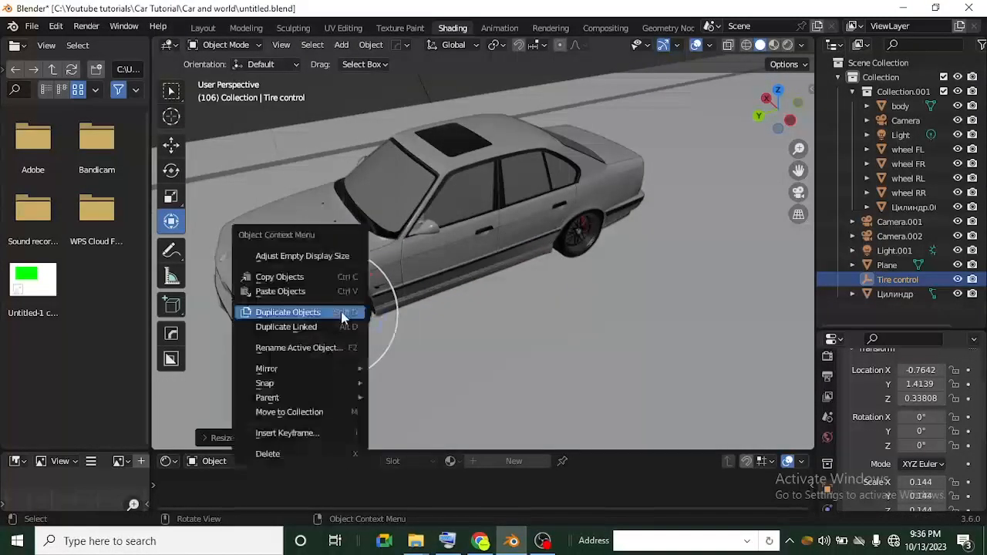
{"action": "left_click", "coordinate": [343, 317]}
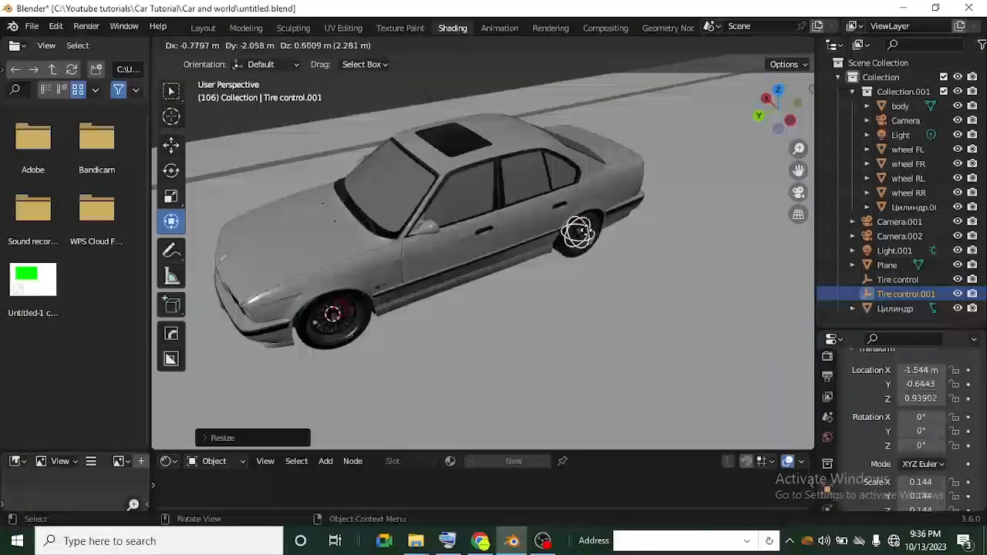
{"action": "left_click", "coordinate": [576, 230]}
{"action": "middle_click_drag", "start_coordinate": [575, 228], "coordinate": [527, 264]}
{"action": "left_click", "coordinate": [778, 88]}
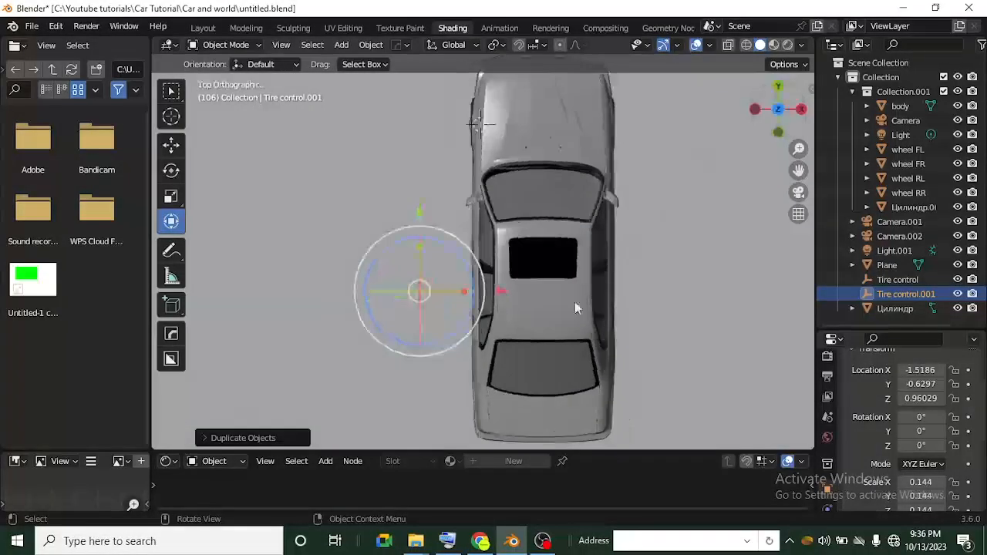
{"action": "key", "text": "g"}
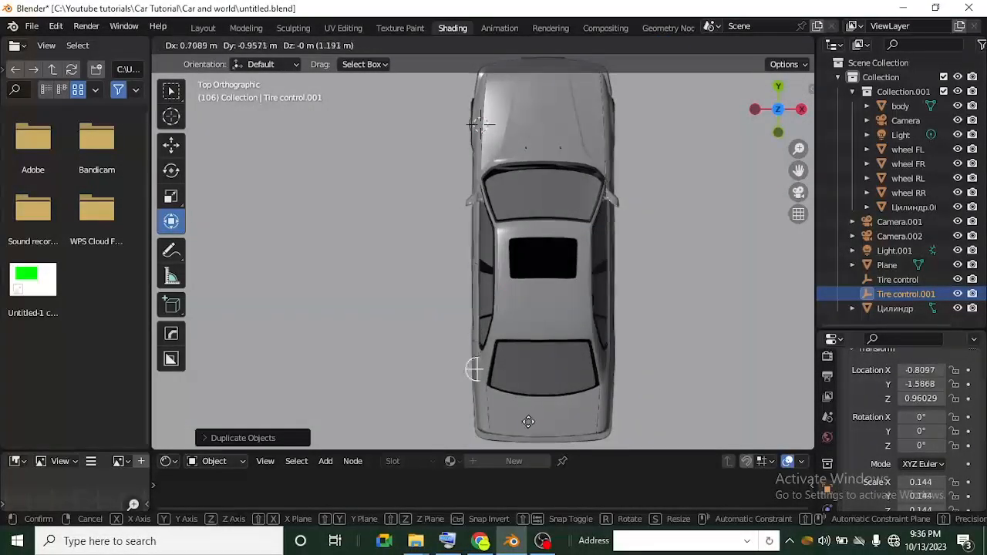
{"action": "left_click", "coordinate": [530, 417]}
- Duplicate the rear wheel's empty and place the copy over the rear wheel on the opposite side
{"action": "right_click", "coordinate": [482, 370]}
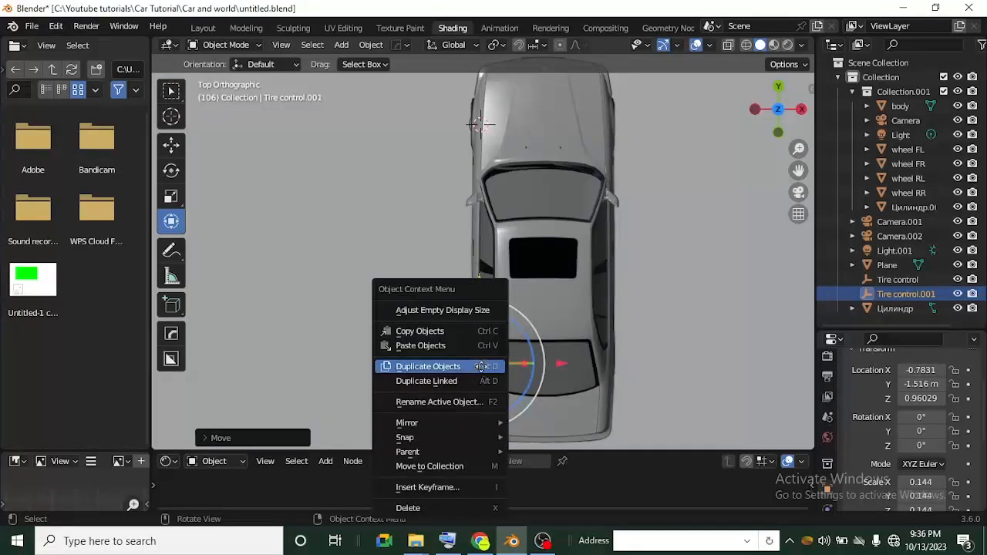
{"action": "left_click", "coordinate": [482, 366]}
{"action": "left_click", "coordinate": [617, 359]}
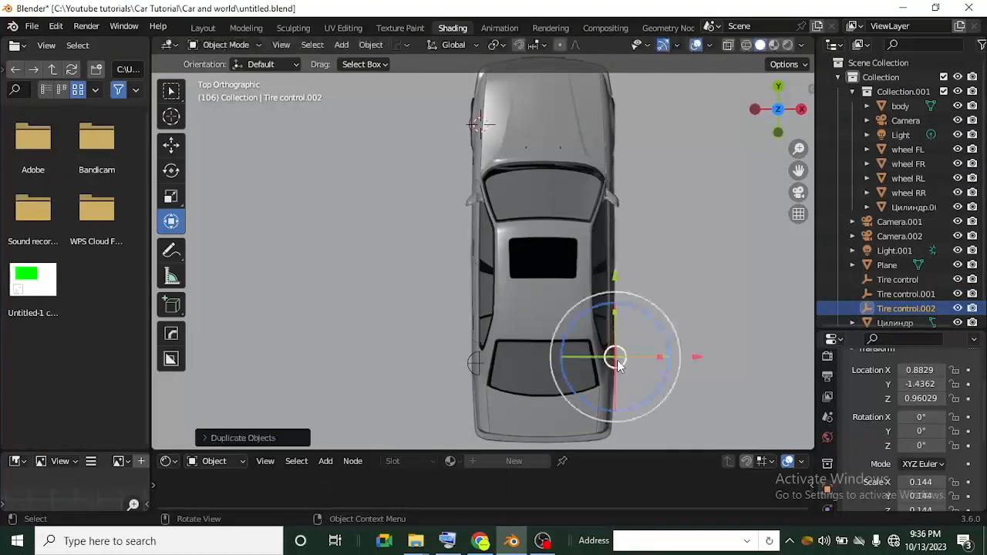
- Make a linked duplicate of that second rear empty and place it over the front wheel on the same side
{"action": "scroll", "coordinate": [615, 358], "scroll_direction": "down", "scroll_amount": 1}
{"action": "middle_click_drag", "start_coordinate": [607, 344], "coordinate": [598, 361], "text": "shift"}
{"action": "scroll", "coordinate": [599, 363], "scroll_direction": "up", "scroll_amount": 1}
{"action": "right_click", "coordinate": [607, 380]}
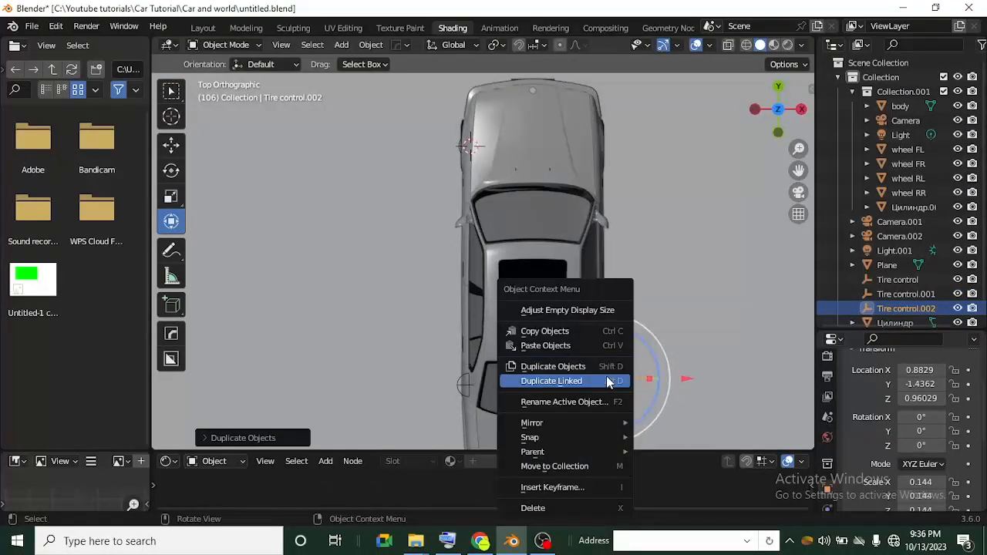
{"action": "left_click", "coordinate": [608, 379]}
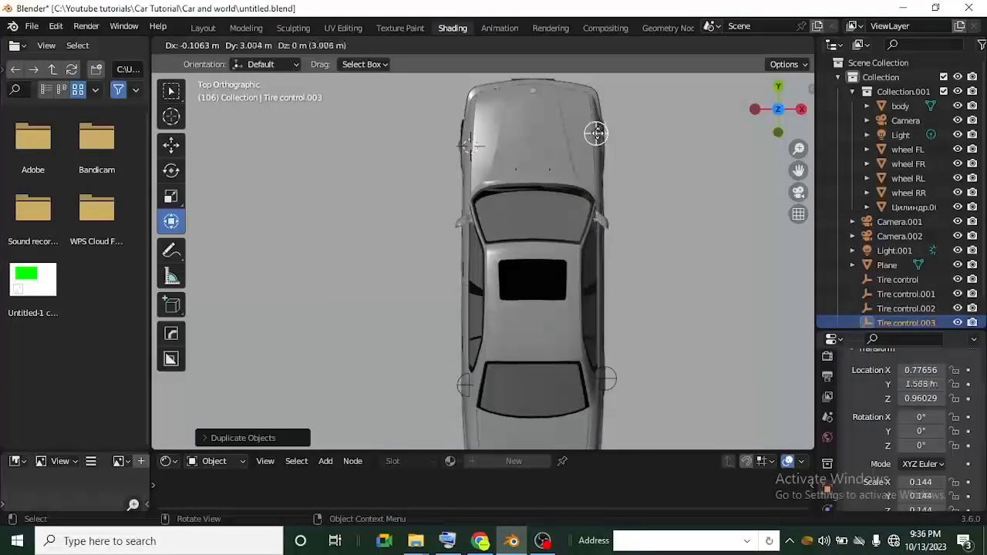
{"action": "left_click", "coordinate": [597, 135]}
- Move the new front-wheel empty down to the wheel's centre, at a Z location of about 0.359 m
{"action": "middle_click_drag", "start_coordinate": [597, 139], "coordinate": [456, 138]}
{"action": "left_click_drag", "start_coordinate": [456, 115], "coordinate": [447, 201]}
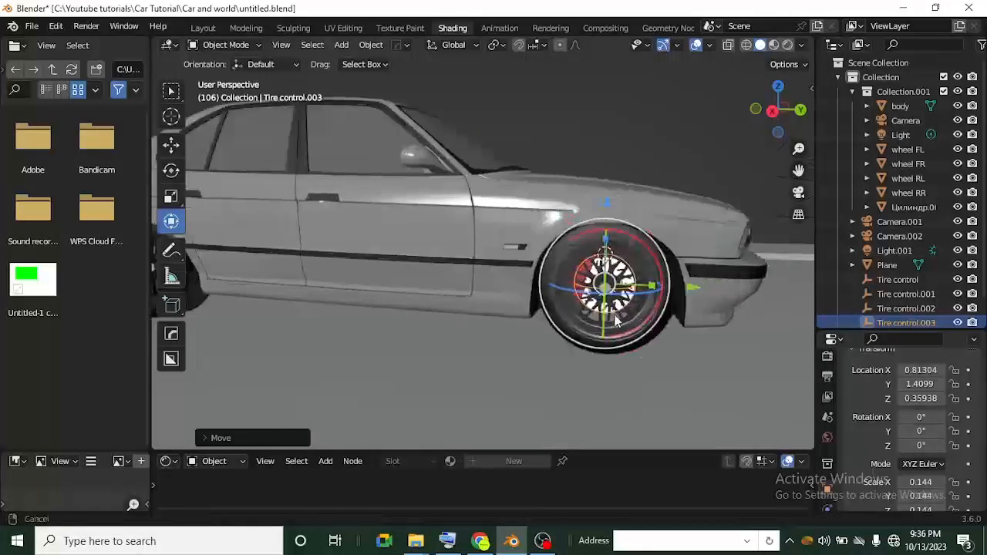
{"action": "middle_click_drag", "start_coordinate": [663, 333], "coordinate": [607, 313], "text": "shift"}
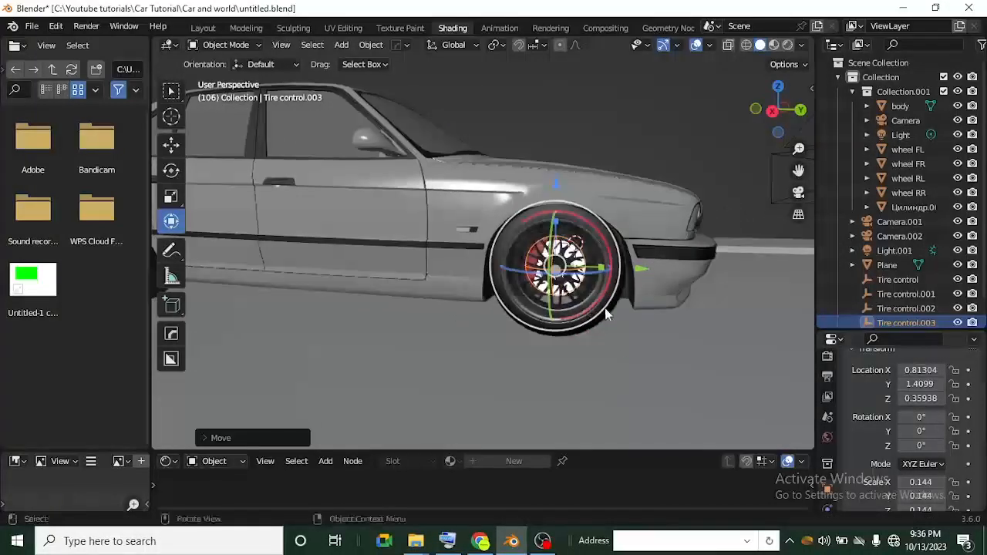
- Add a Plain Axes empty to the scene
{"action": "scroll", "coordinate": [555, 285], "scroll_direction": "down", "scroll_amount": 3}
{"action": "middle_click_drag", "start_coordinate": [555, 286], "coordinate": [346, 143]}
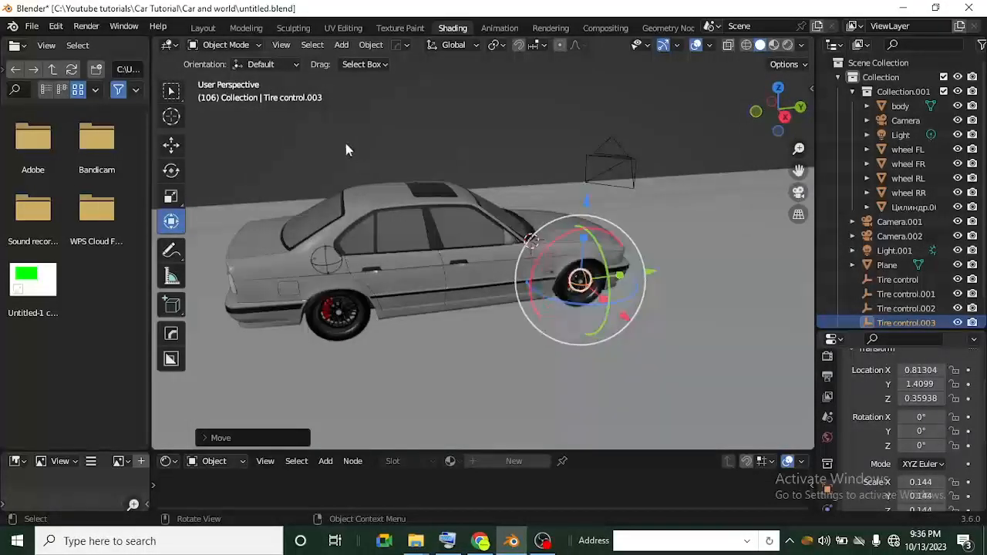
{"action": "scroll", "coordinate": [416, 205], "scroll_direction": "up", "scroll_amount": 2}
{"action": "middle_click_drag", "start_coordinate": [415, 207], "coordinate": [434, 244]}
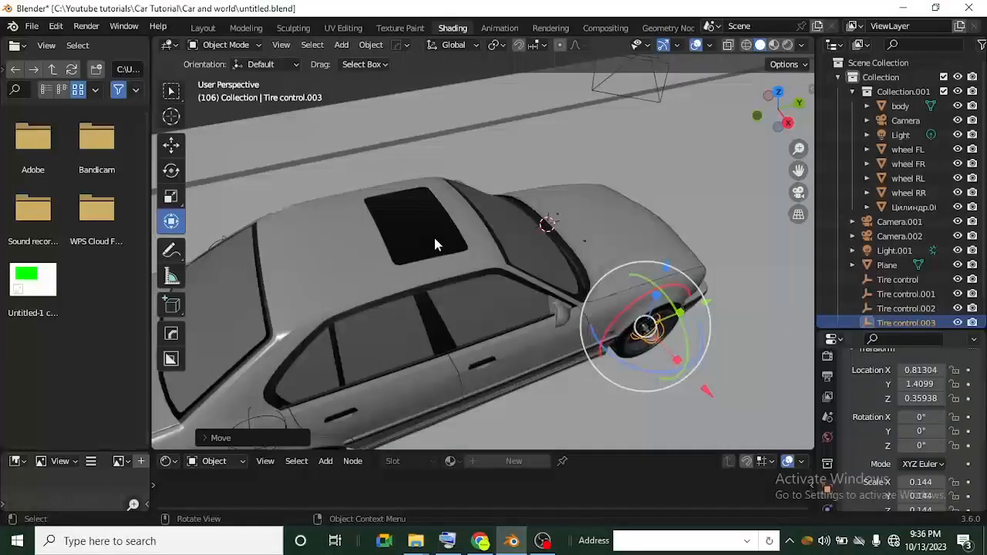
{"action": "scroll", "coordinate": [409, 235], "scroll_direction": "down", "scroll_amount": 3}
{"action": "scroll", "coordinate": [409, 238], "scroll_direction": "up", "scroll_amount": 2}
{"action": "scroll", "coordinate": [419, 244], "scroll_direction": "up", "scroll_amount": 1}
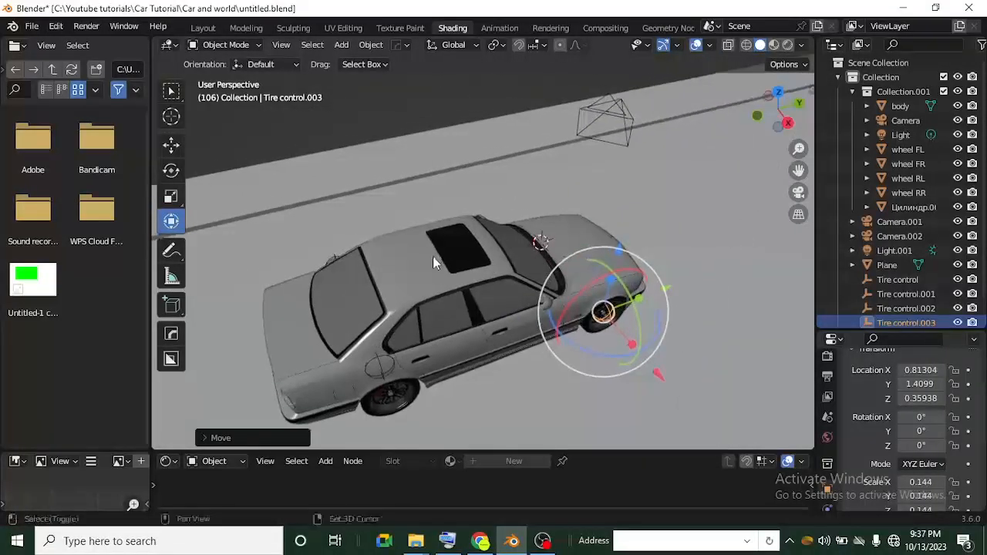
{"action": "key", "text": "shift+a"}
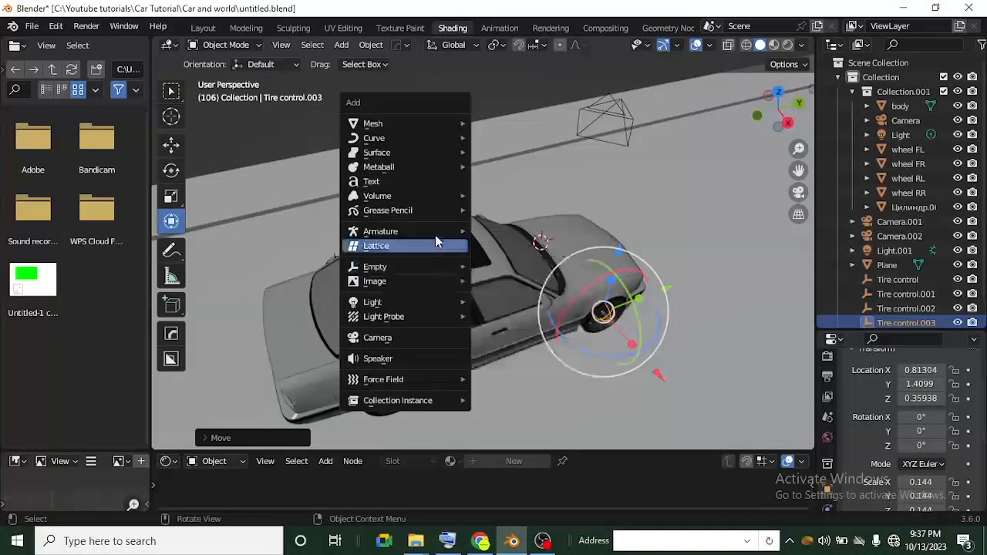
{"action": "mouse_move", "coordinate": [422, 274]}
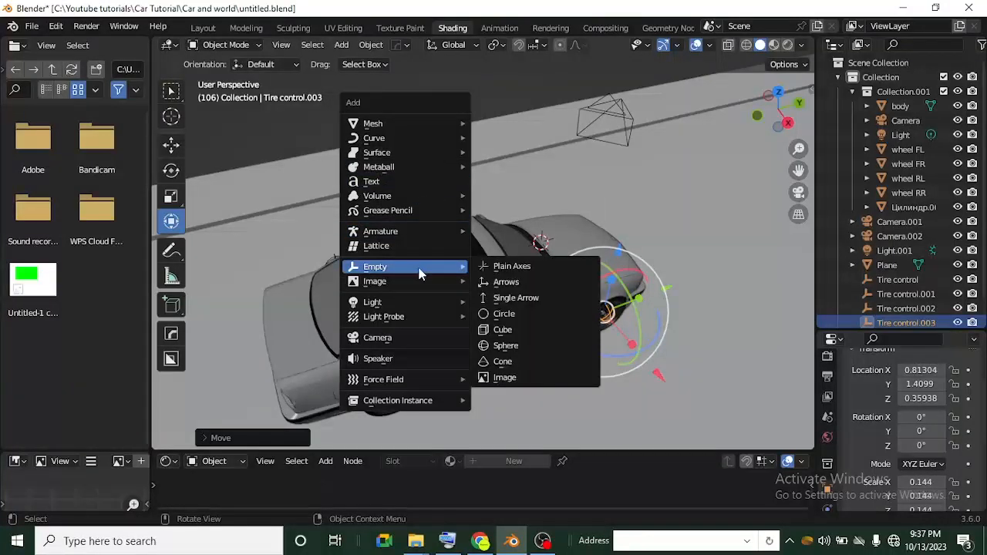
{"action": "left_click", "coordinate": [518, 271]}
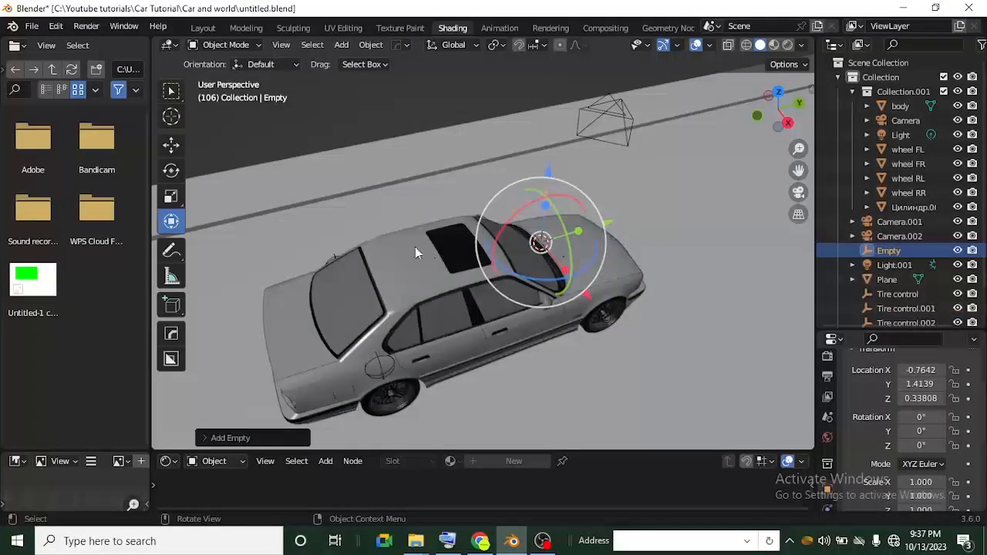
- Move the plain-axes empty to the middle of the car body, at about X 0.012 m and Y -0.299 m
{"action": "key", "text": "g"}
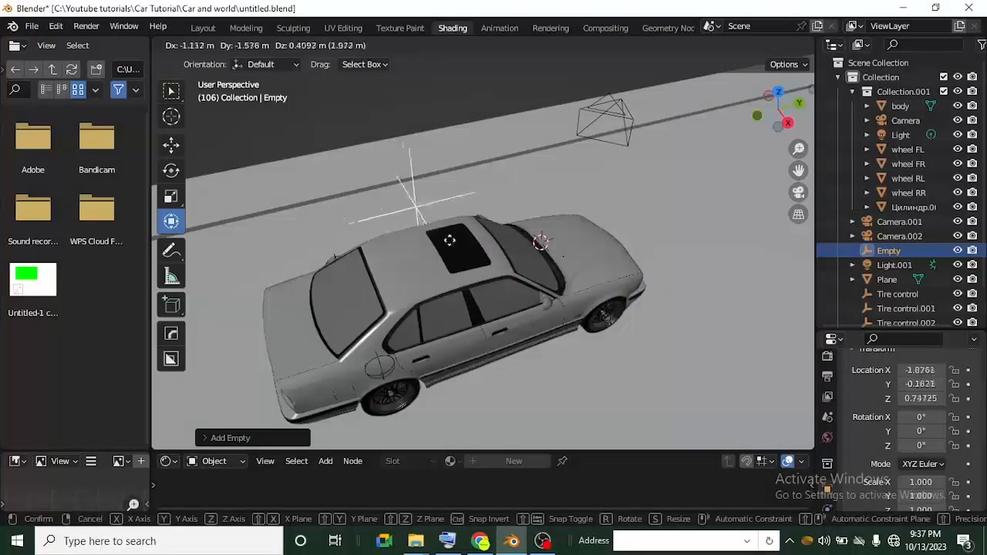
{"action": "left_click", "coordinate": [465, 270]}
{"action": "left_click", "coordinate": [779, 92]}
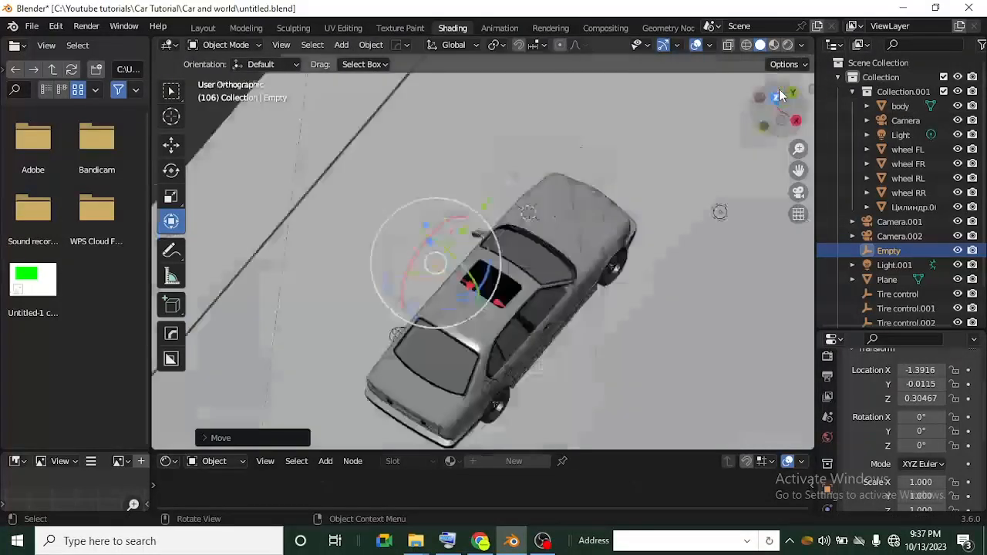
{"action": "key", "text": "g"}
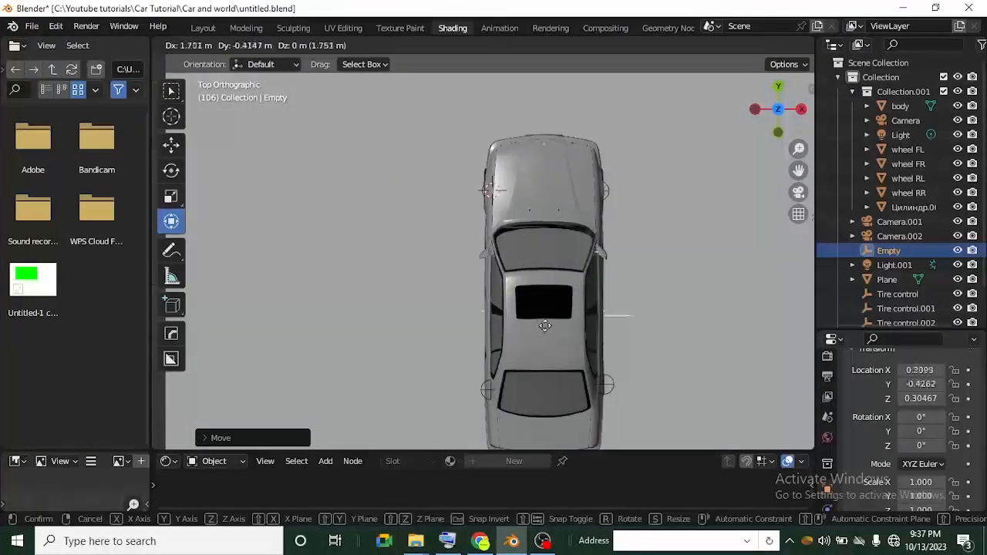
{"action": "left_click", "coordinate": [523, 318]}
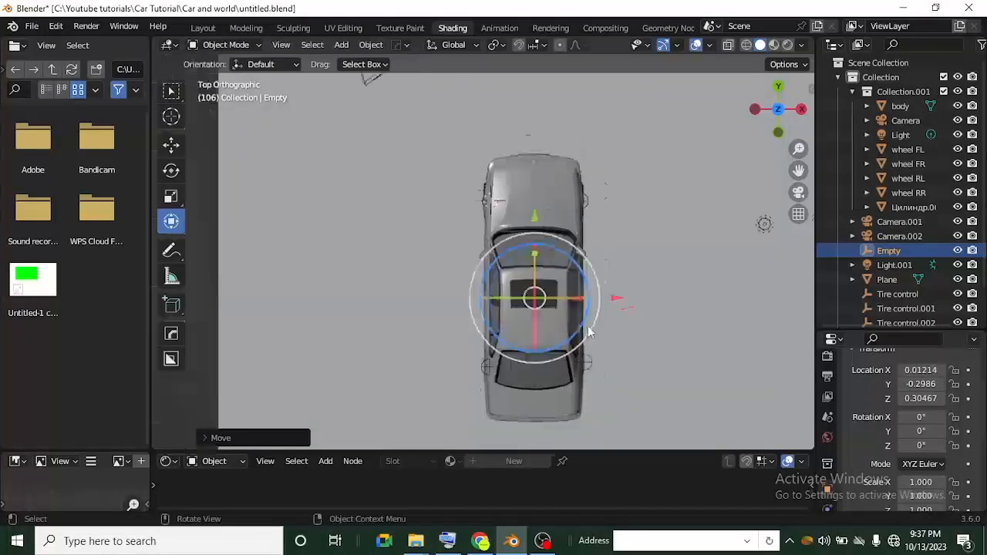
- Add a Single Arrow empty to the scene
{"action": "middle_click_drag", "start_coordinate": [523, 318], "coordinate": [489, 342]}
{"action": "key", "text": "shift+a"}
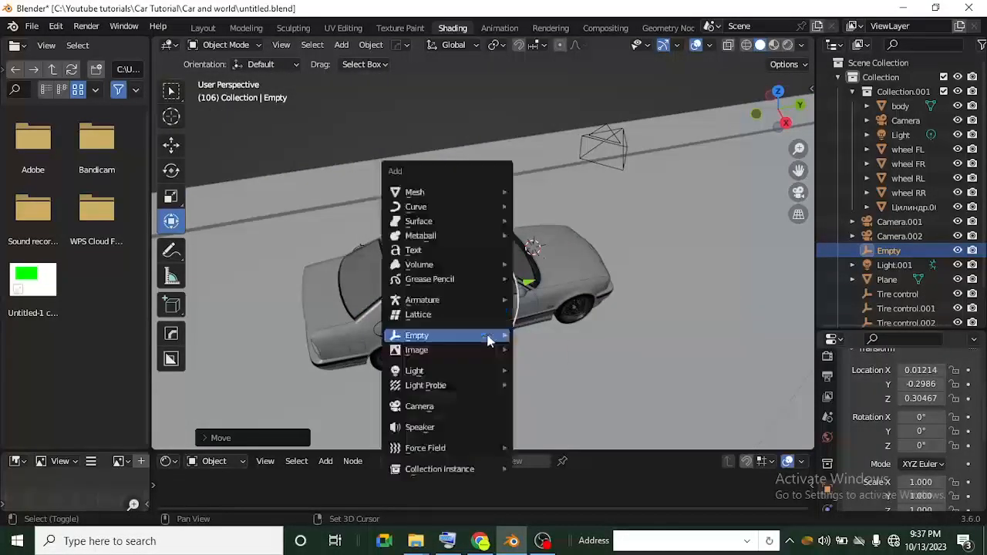
{"action": "mouse_move", "coordinate": [476, 342]}
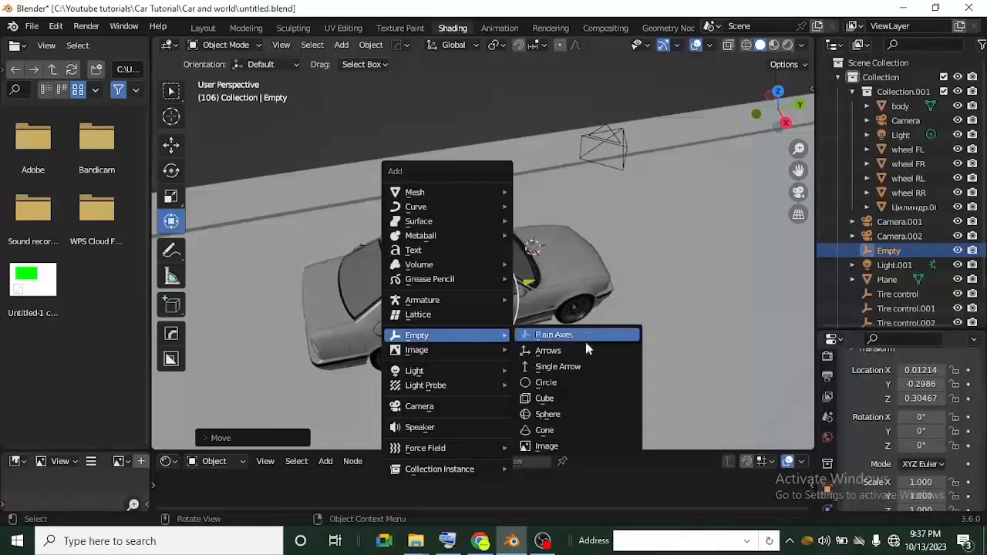
{"action": "left_click", "coordinate": [582, 367]}
- Move the arrow empty over the middle of the car, at about X 0.010 m and Y -0.529 m
{"action": "middle_click_drag", "start_coordinate": [557, 279], "coordinate": [531, 264]}
{"action": "key", "text": "g"}
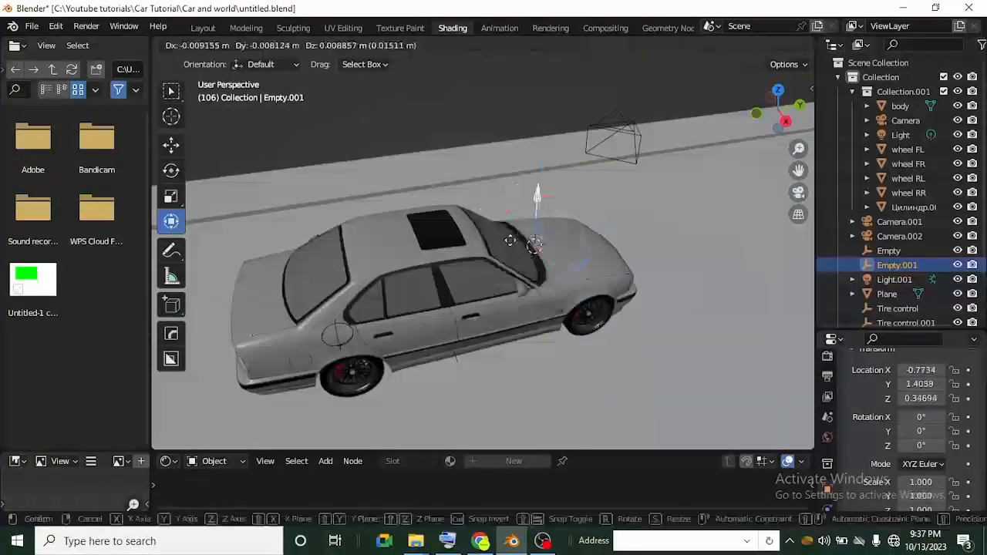
{"action": "left_click", "coordinate": [401, 236]}
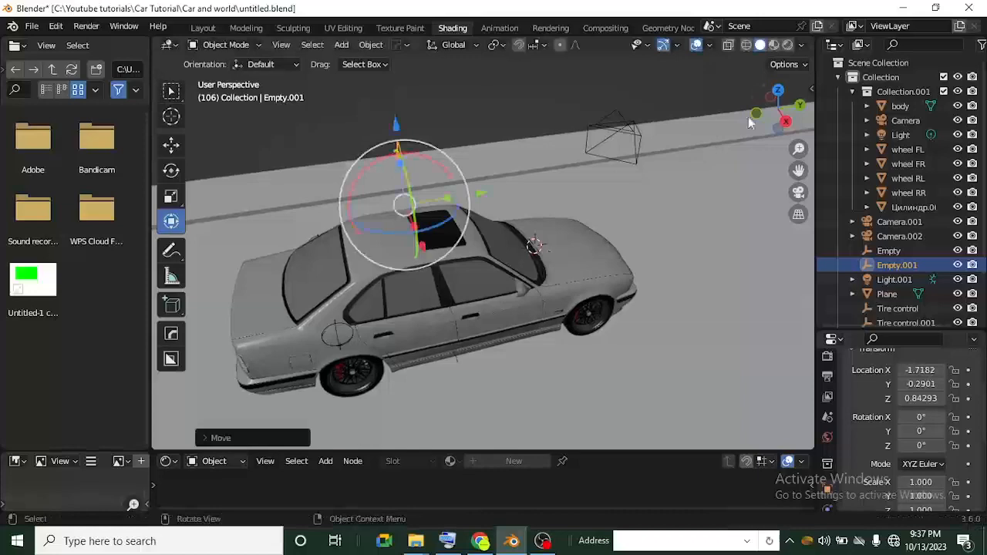
{"action": "left_click", "coordinate": [781, 92]}
{"action": "key", "text": "g"}
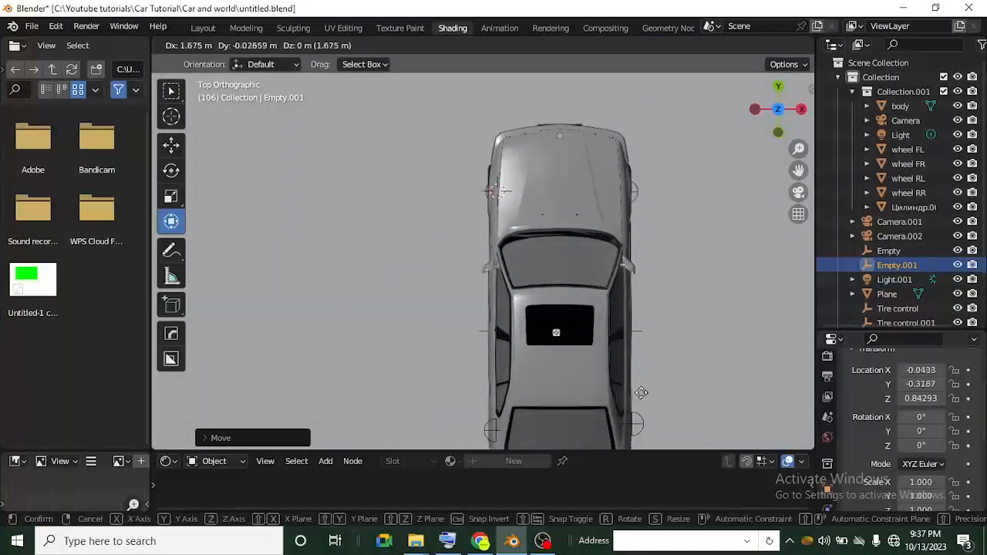
{"action": "left_click", "coordinate": [646, 410]}
- Scale the arrow empty up to about 3.64
{"action": "scroll", "coordinate": [640, 411], "scroll_direction": "down", "scroll_amount": 2}
{"action": "key", "text": "s"}
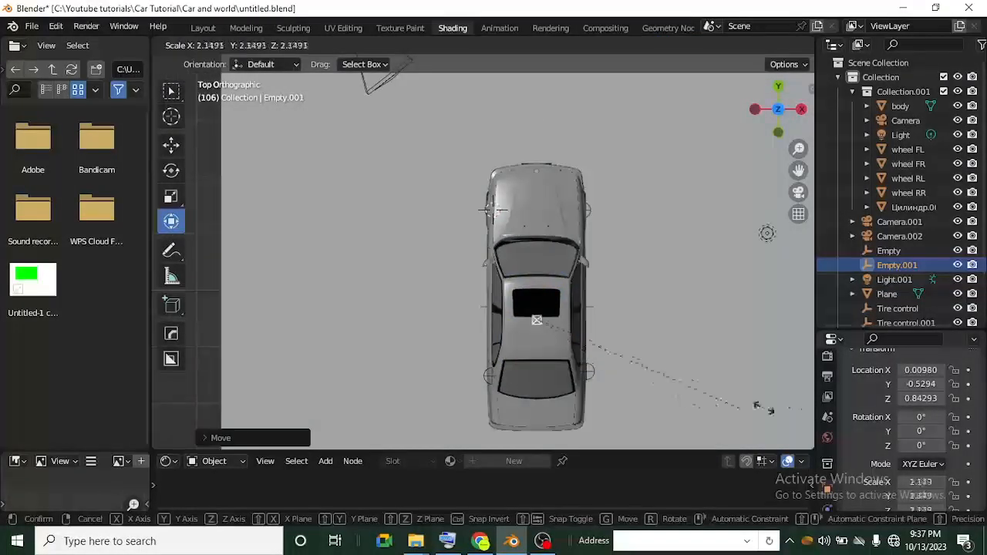
{"action": "left_click", "coordinate": [297, 309]}
{"action": "middle_click_drag", "start_coordinate": [297, 310], "coordinate": [414, 197]}
{"action": "middle_click_drag", "start_coordinate": [429, 228], "coordinate": [431, 228], "text": "shift"}
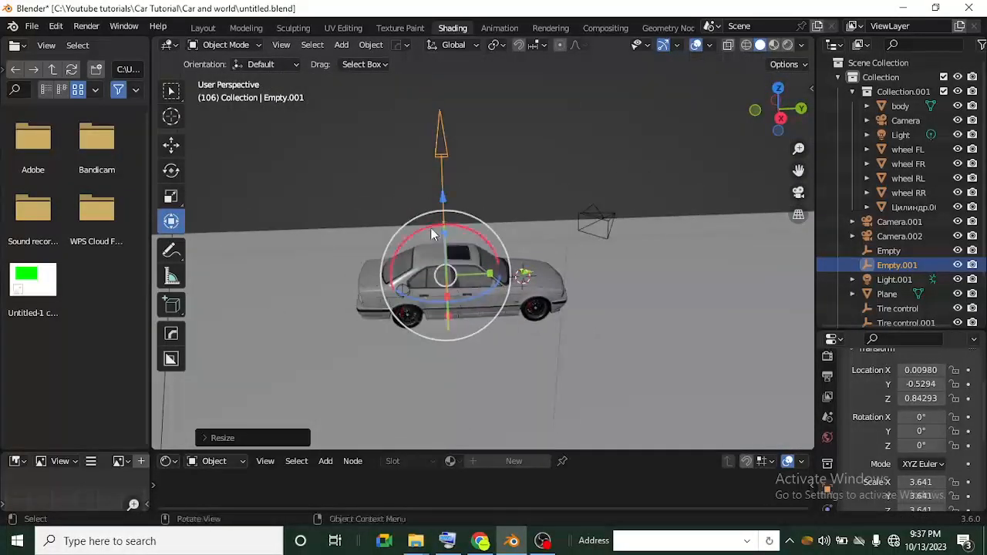
- Rotate the arrow empty by -90° about the X axis so it points towards the car's front
{"action": "left_click_drag", "start_coordinate": [431, 228], "coordinate": [469, 229]}
{"action": "type", "text": "-90"}
{"action": "key", "text": "Return"}
{"action": "scroll", "coordinate": [487, 245], "scroll_direction": "up", "scroll_amount": 3}
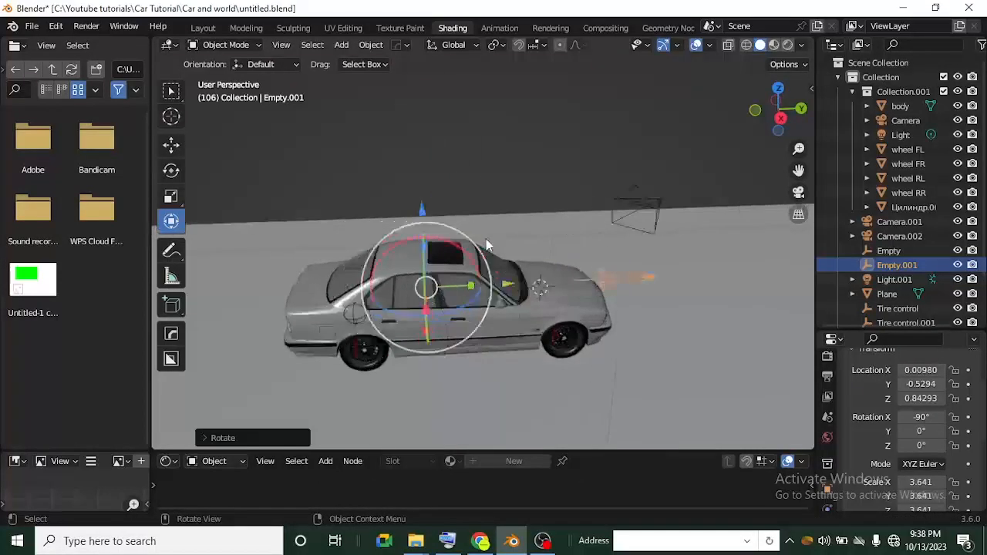
- Move the arrow empty over the car's trunk, at about Y -2.02 m, and enlarge it to a scale of about 4.68
{"action": "left_click", "coordinate": [778, 88]}
{"action": "left_click_drag", "start_coordinate": [561, 336], "coordinate": [565, 427]}
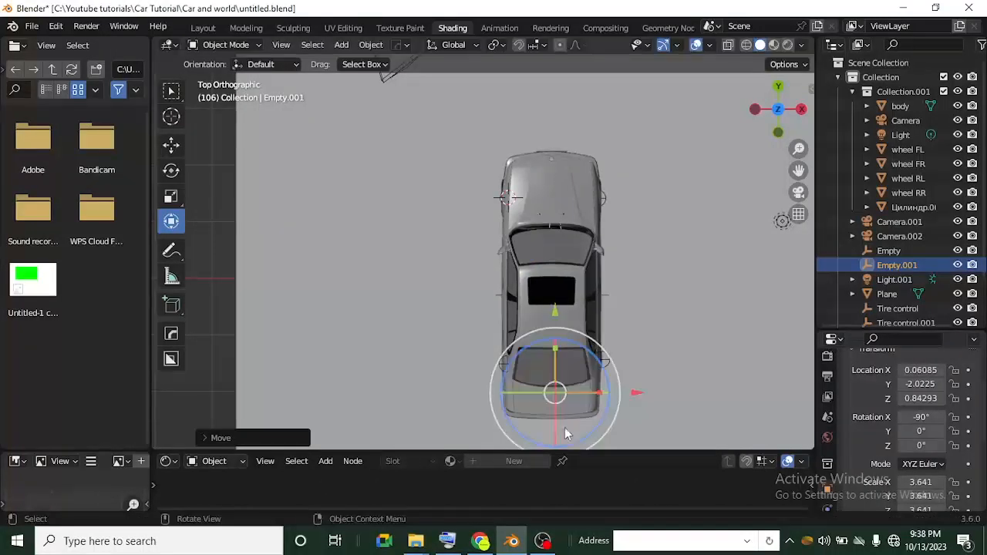
{"action": "key", "text": "s"}
{"action": "left_click", "coordinate": [586, 431]}
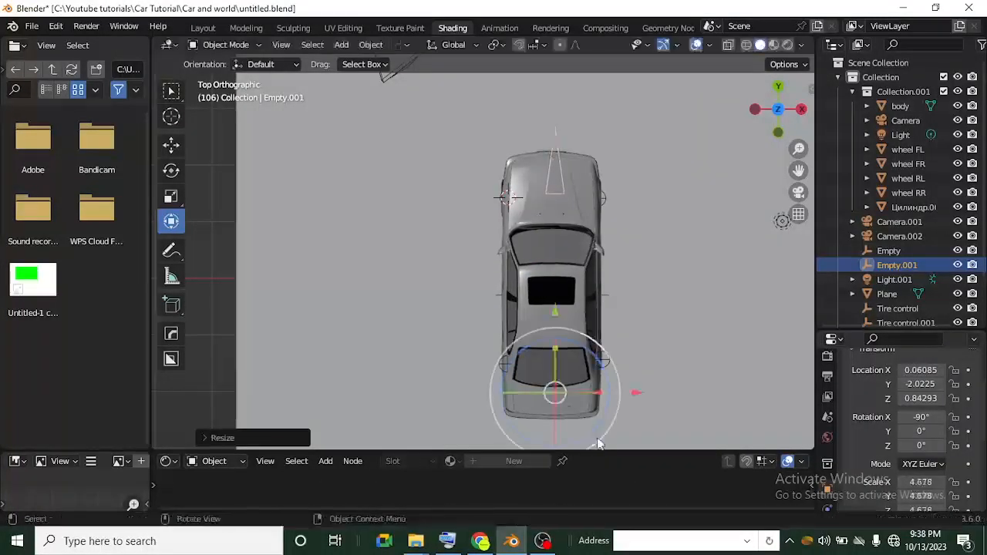
{"action": "middle_click_drag", "start_coordinate": [563, 409], "coordinate": [444, 282]}
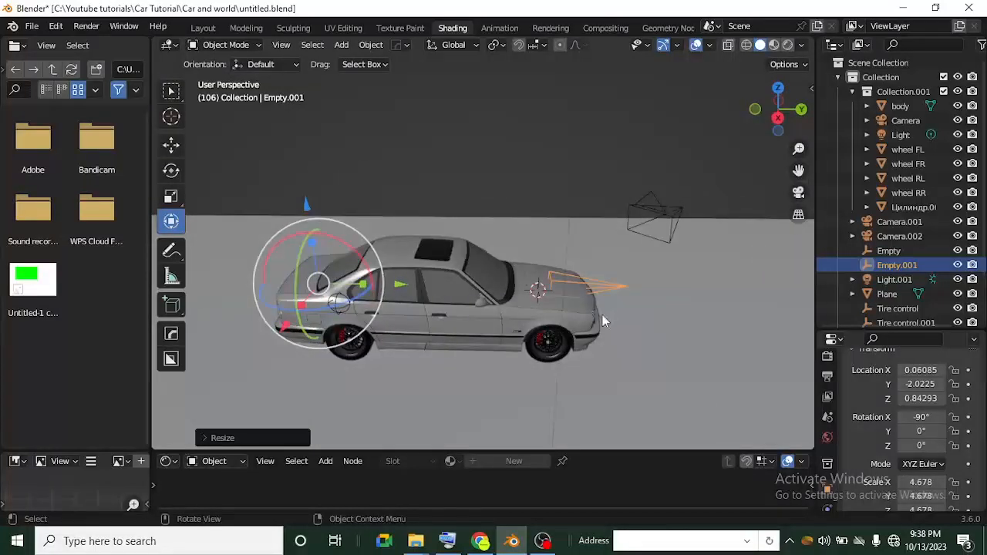
- Shift the arrow empty back to about Y -2.73 m and raise it above the car to about Z 1.47 m
{"action": "key", "text": "g"}
{"action": "key", "text": "x"}
{"action": "key", "text": "y"}
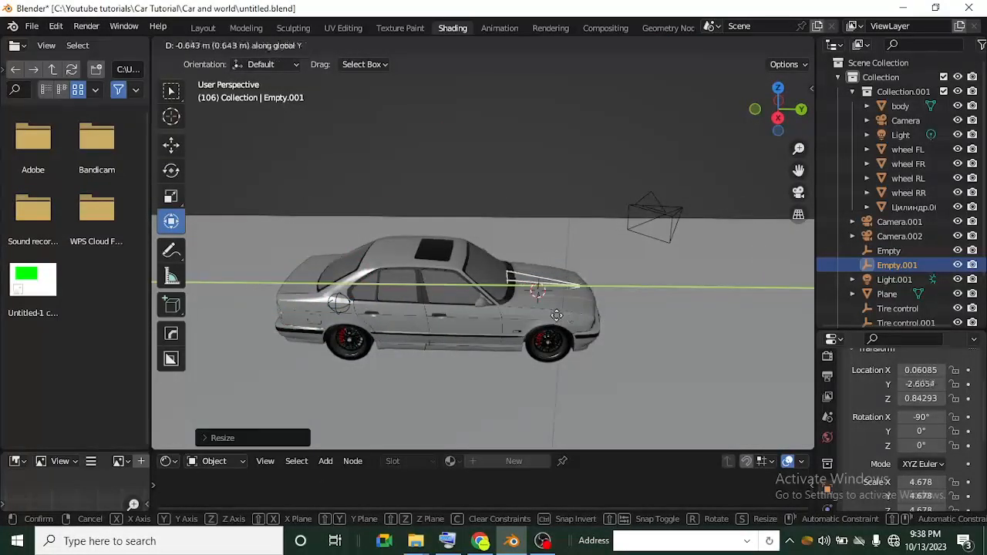
{"action": "left_click", "coordinate": [557, 317]}
{"action": "key", "text": "g"}
{"action": "key", "text": "z"}
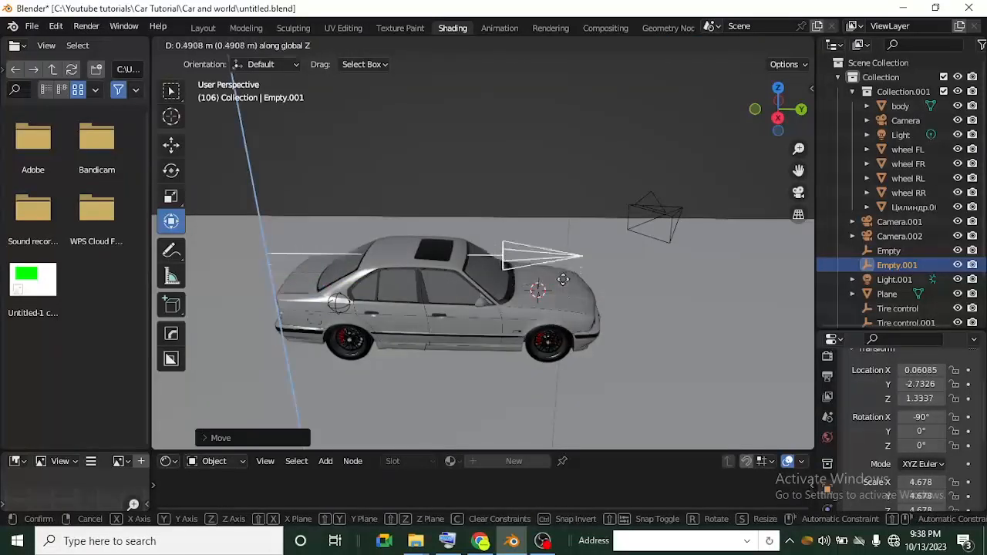
{"action": "left_click", "coordinate": [472, 356]}
{"action": "middle_click_drag", "start_coordinate": [473, 355], "coordinate": [498, 320]}
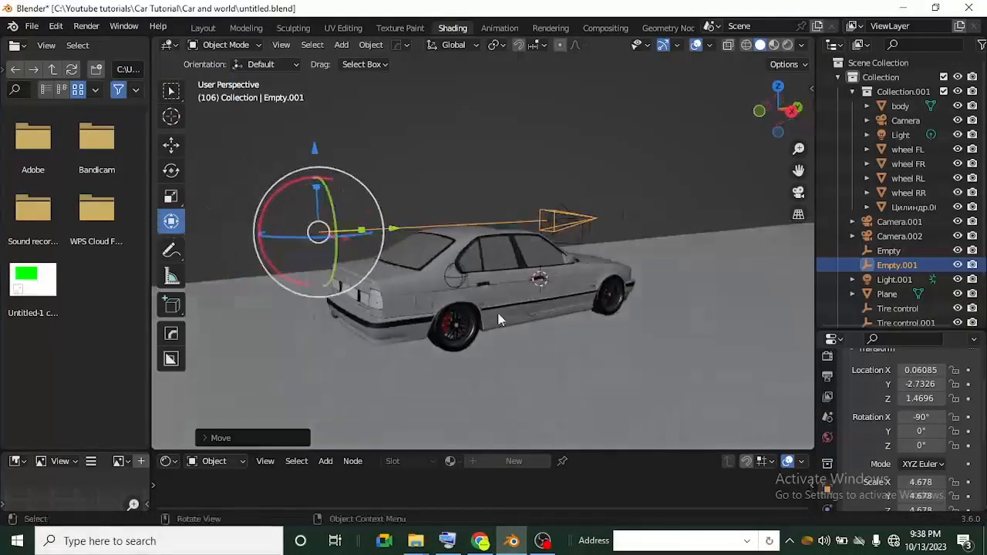
- Move the raised empty Tire control.001 down to its rear wheel
{"action": "left_click", "coordinate": [453, 278]}
{"action": "middle_click_drag", "start_coordinate": [453, 278], "coordinate": [602, 251]}
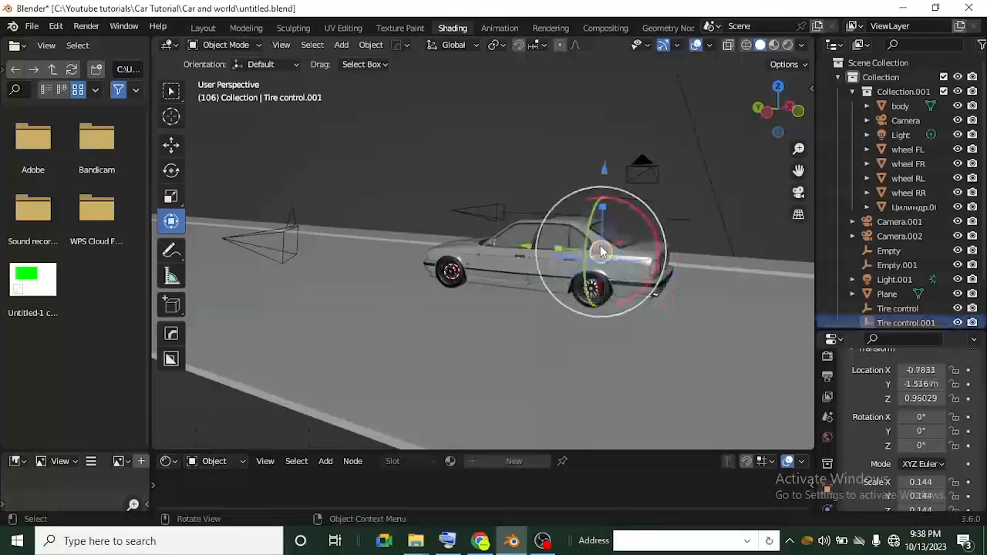
{"action": "key", "text": "g"}
{"action": "left_click", "coordinate": [462, 309]}
{"action": "middle_click_drag", "start_coordinate": [462, 308], "coordinate": [663, 354]}
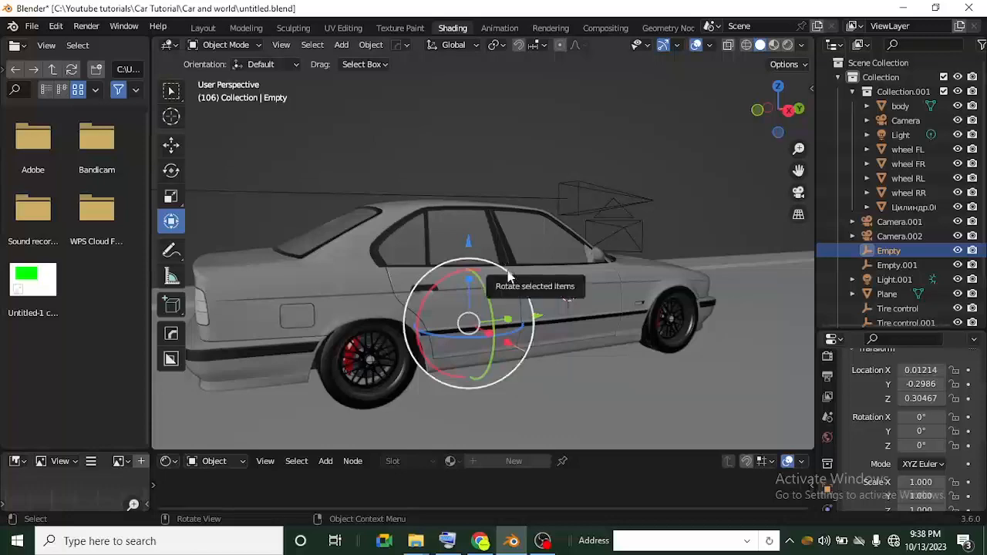
- Raise the plain-axes empty along Z to just above the roof, at about 1.455 m
{"action": "key", "text": "g"}
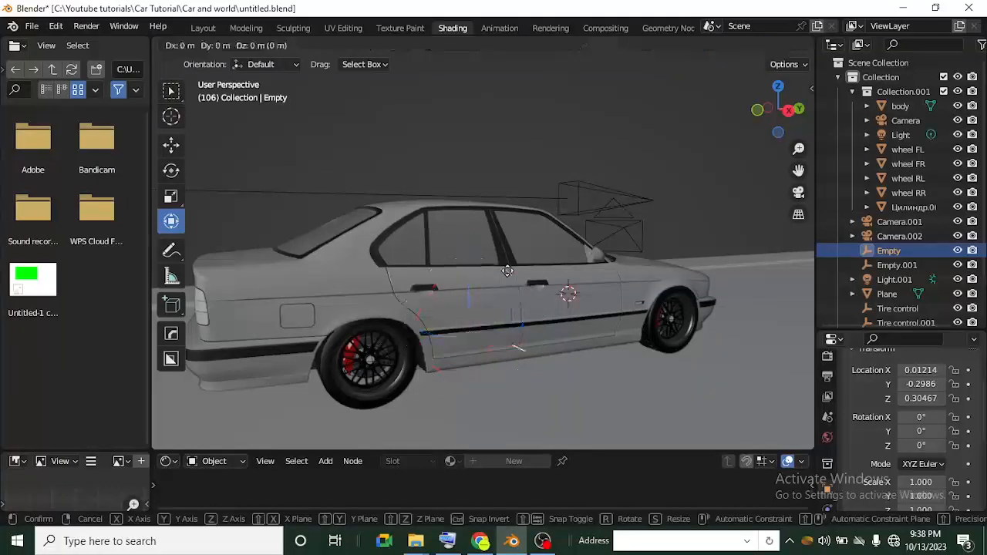
{"action": "key", "text": "z"}
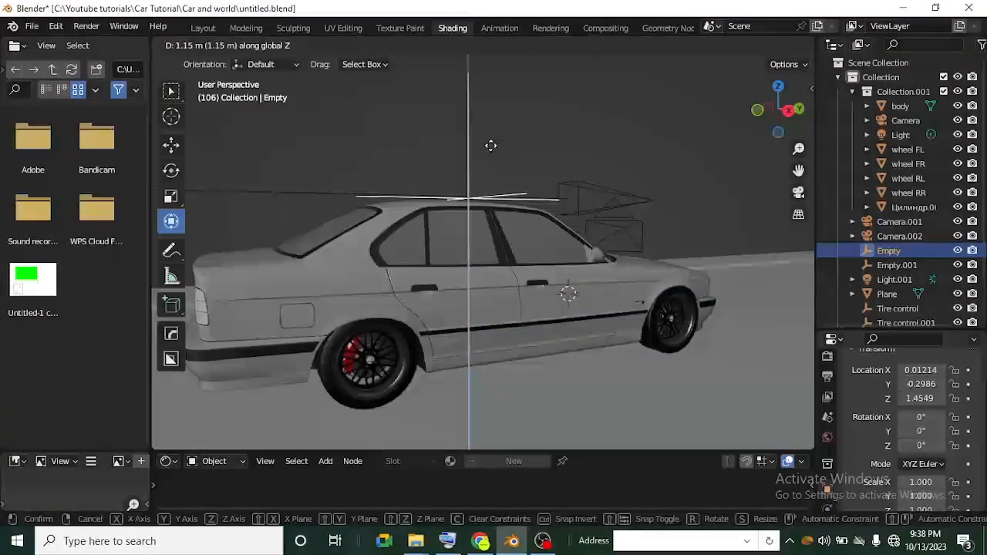
{"action": "left_click", "coordinate": [491, 146]}
{"action": "middle_click_drag", "start_coordinate": [494, 168], "coordinate": [432, 247]}
{"action": "scroll", "coordinate": [461, 272], "scroll_direction": "down", "scroll_amount": 3}
{"action": "scroll", "coordinate": [426, 235], "scroll_direction": "up", "scroll_amount": 2}
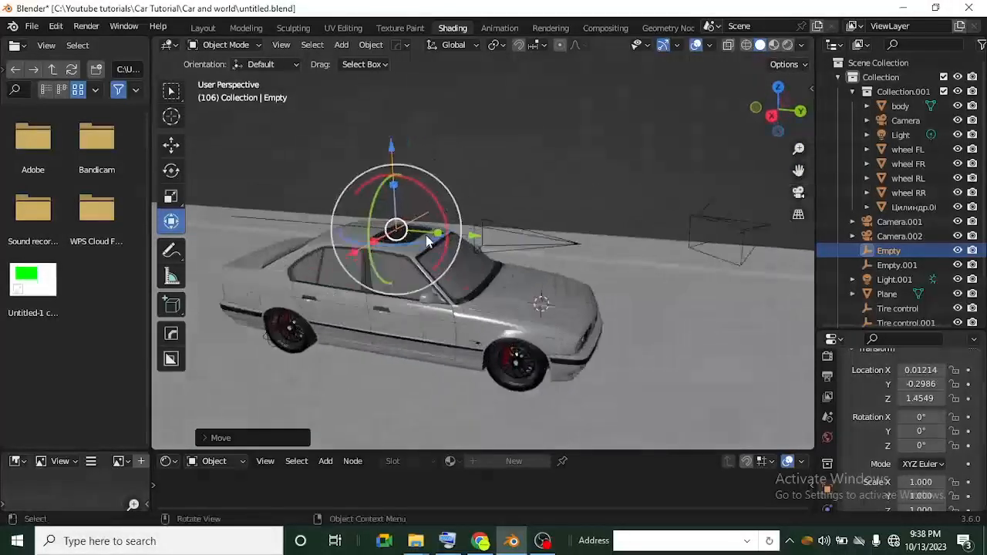
- Rename the arrow empty to Main control and select the plain-axes empty above the roof
{"action": "left_click", "coordinate": [507, 223]}
{"action": "scroll", "coordinate": [903, 271], "scroll_direction": "down", "scroll_amount": 3}
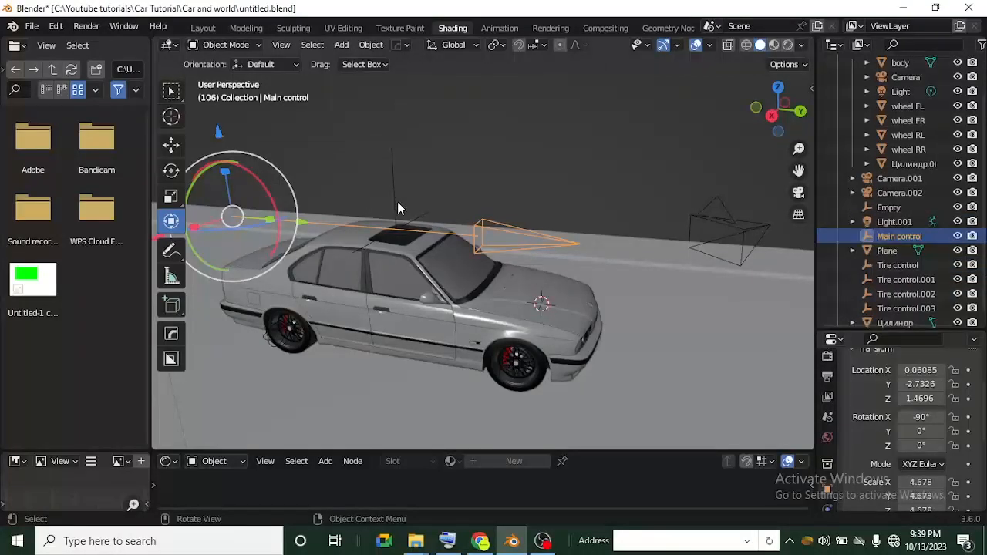
{"action": "left_click", "coordinate": [398, 208]}
{"action": "middle_click_drag", "start_coordinate": [398, 208], "coordinate": [498, 309]}
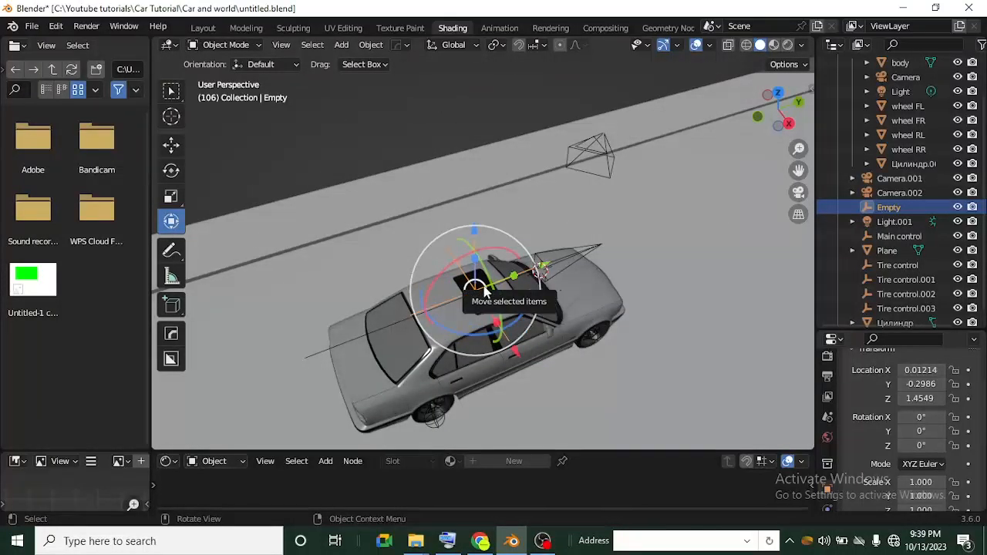
{"action": "middle_click_drag", "start_coordinate": [479, 289], "coordinate": [384, 267]}
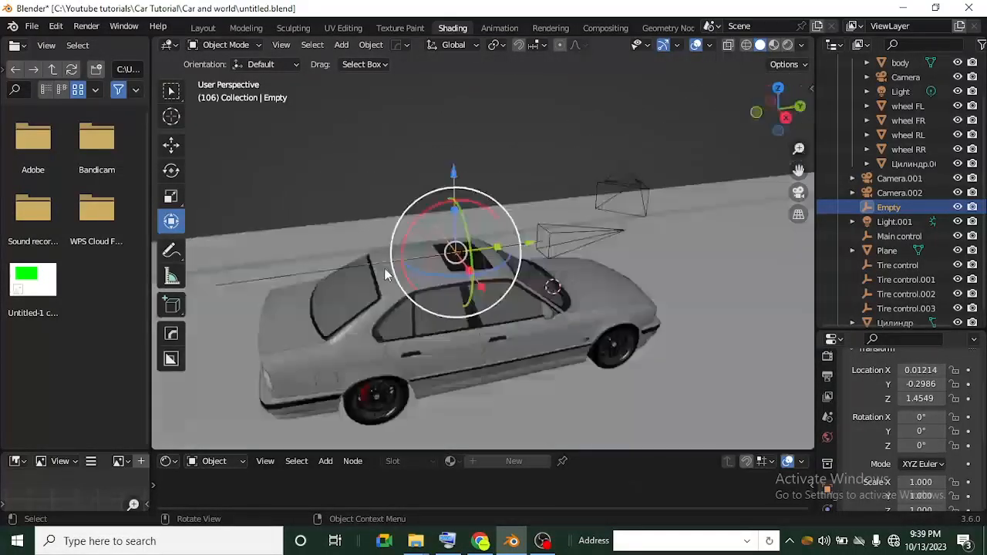
{"action": "scroll", "coordinate": [391, 278], "scroll_direction": "down", "scroll_amount": 1}
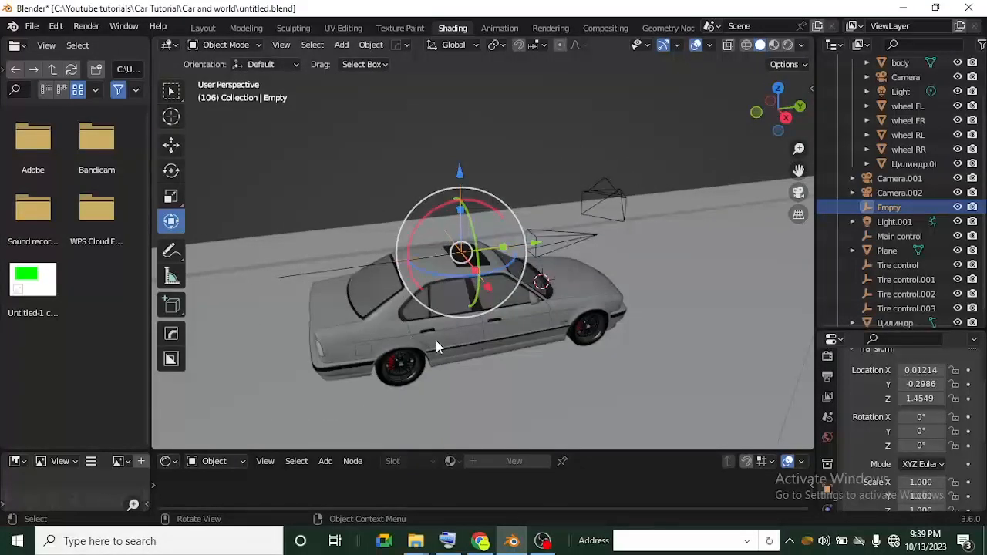
- Snap the 3D cursor to the origin of the wheel FL object
{"action": "scroll", "coordinate": [435, 340], "scroll_direction": "up", "scroll_amount": 3}
{"action": "mouse_move", "coordinate": [436, 340]}
{"action": "middle_mouse_down"}
{"action": "mouse_move", "coordinate": [475, 310]}
{"action": "mouse_move", "coordinate": [432, 332]}
{"action": "middle_mouse_up"}
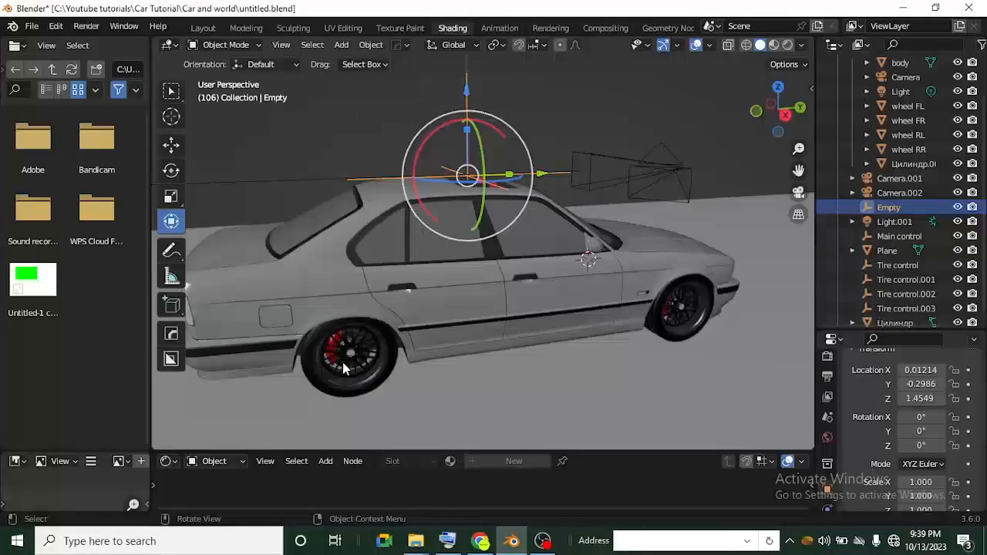
{"action": "left_click", "coordinate": [343, 362]}
{"action": "middle_click_drag", "start_coordinate": [393, 387], "coordinate": [458, 278], "text": "shift"}
{"action": "scroll", "coordinate": [386, 300], "scroll_direction": "up", "scroll_amount": 2}
{"action": "left_click", "coordinate": [449, 278]}
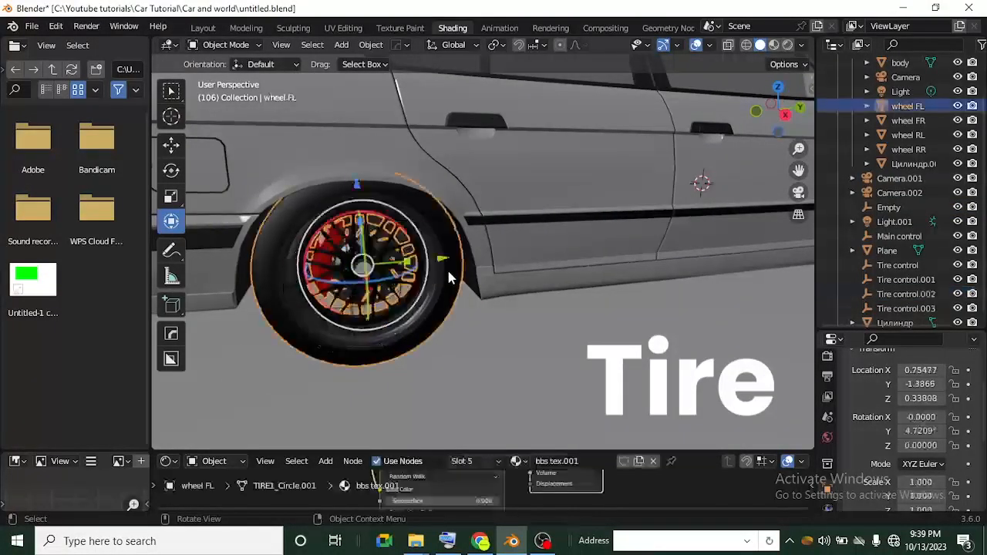
{"action": "key", "text": "shift+s"}
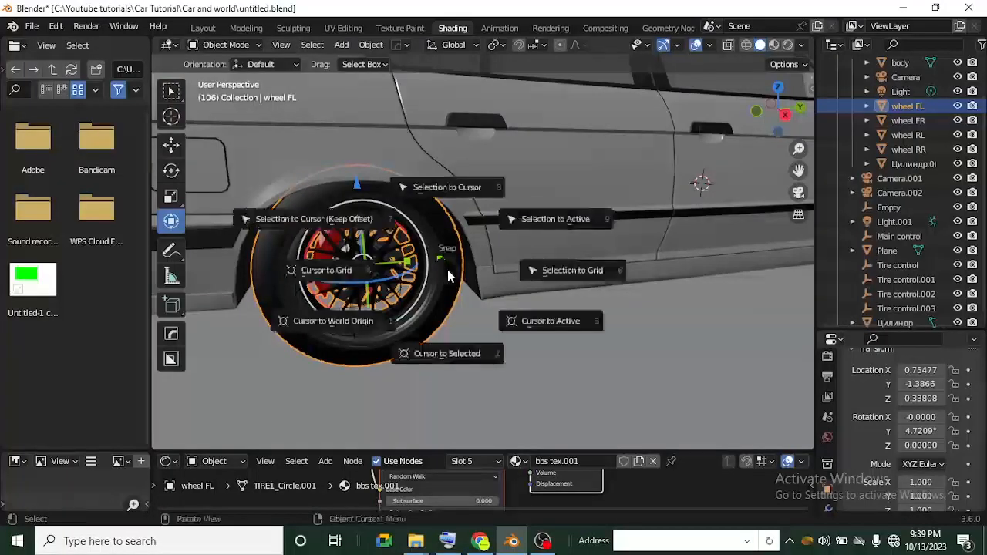
{"action": "key", "text": "2"}
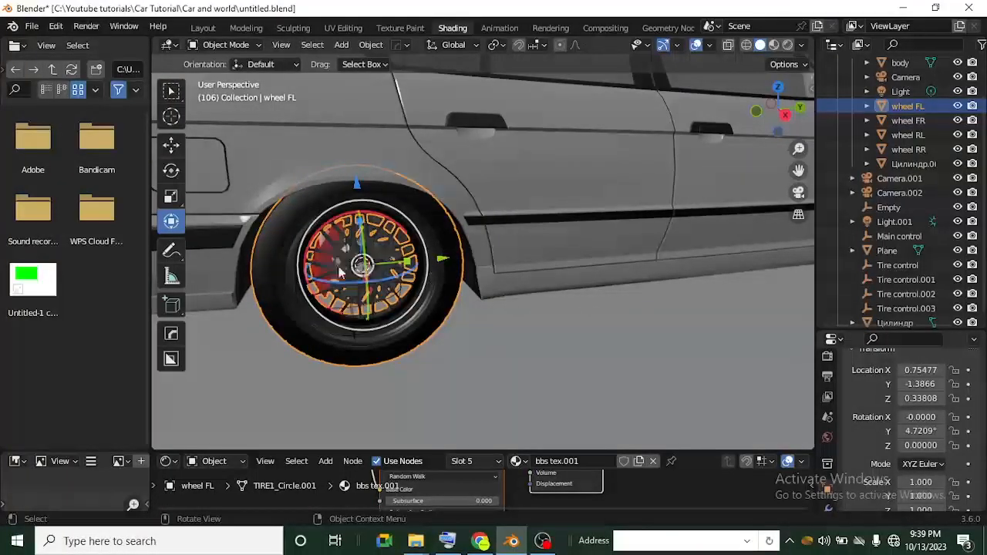
{"action": "key", "text": "KP_Decimal"}
{"action": "scroll", "coordinate": [498, 285], "scroll_direction": "down", "scroll_amount": 4}
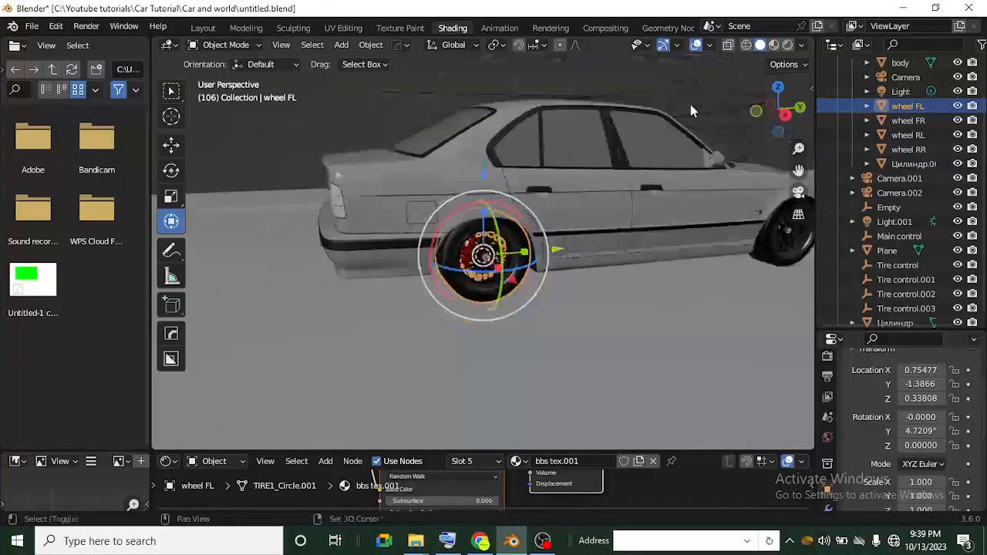
- Snap the 3D cursor to the origin of the wheel RL object at the car's front
{"action": "middle_click_drag", "start_coordinate": [709, 104], "coordinate": [370, 164], "text": "shift"}
{"action": "scroll", "coordinate": [409, 281], "scroll_direction": "up", "scroll_amount": 3}
{"action": "middle_click_drag", "start_coordinate": [382, 336], "coordinate": [445, 281], "text": "shift"}
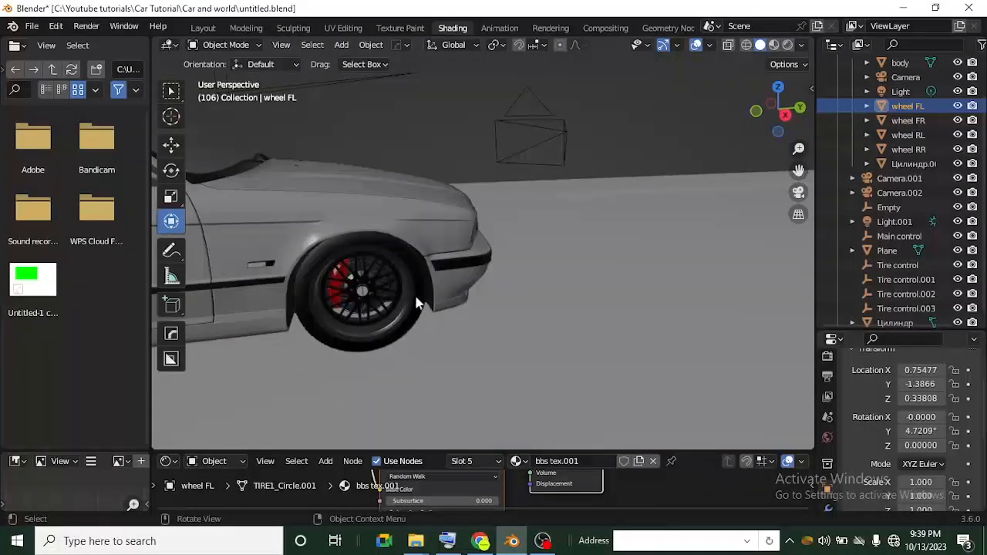
{"action": "left_click", "coordinate": [416, 303]}
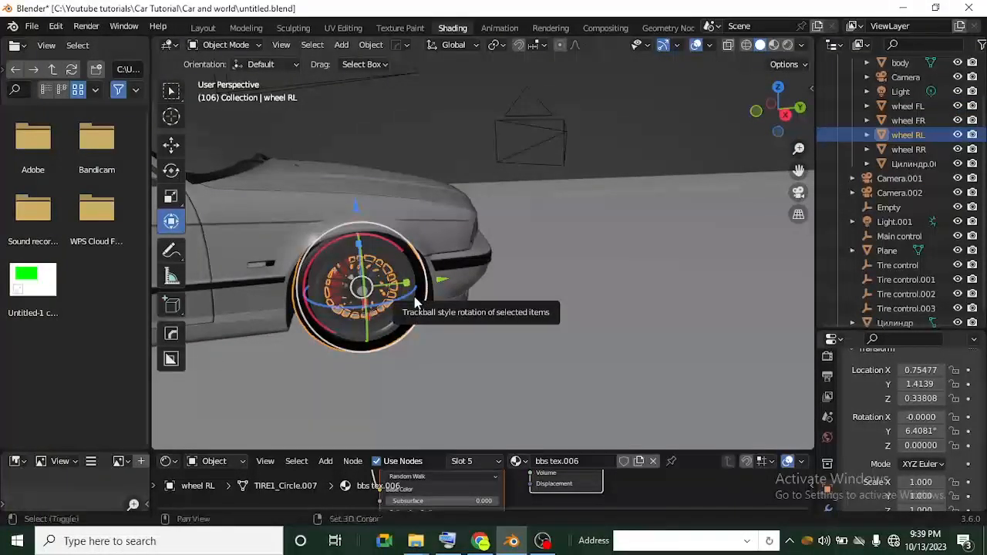
{"action": "key", "text": "shift+s"}
{"action": "left_click", "coordinate": [416, 372]}
{"action": "scroll", "coordinate": [465, 284], "scroll_direction": "down", "scroll_amount": 6}
- Snap the 3D cursor to the origin of the wheel RR object on the car's other side
{"action": "middle_click_drag", "start_coordinate": [465, 269], "coordinate": [626, 188]}
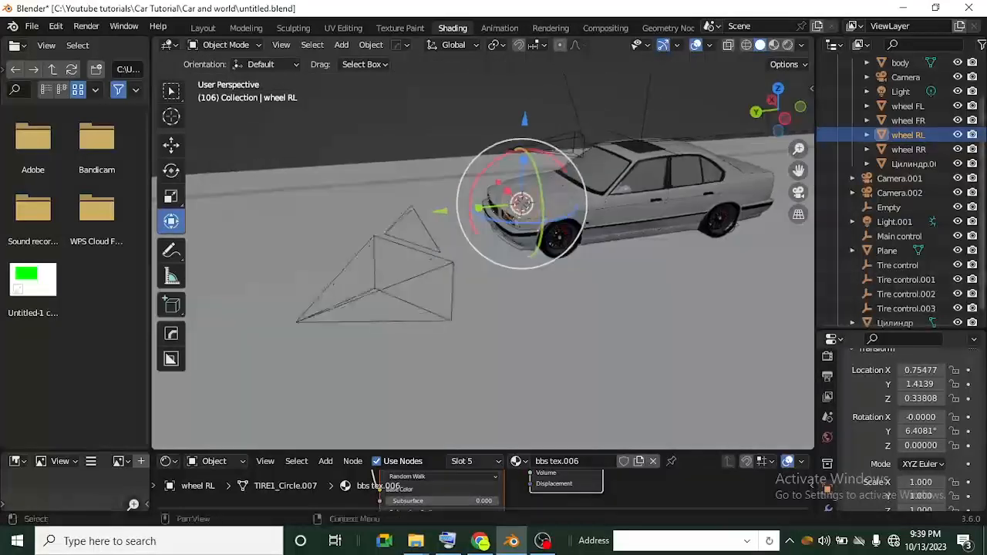
{"action": "scroll", "coordinate": [864, 201], "scroll_direction": "up", "scroll_amount": 2}
{"action": "scroll", "coordinate": [665, 320], "scroll_direction": "up", "scroll_amount": 5}
{"action": "middle_click_drag", "start_coordinate": [654, 280], "coordinate": [609, 311], "text": "shift"}
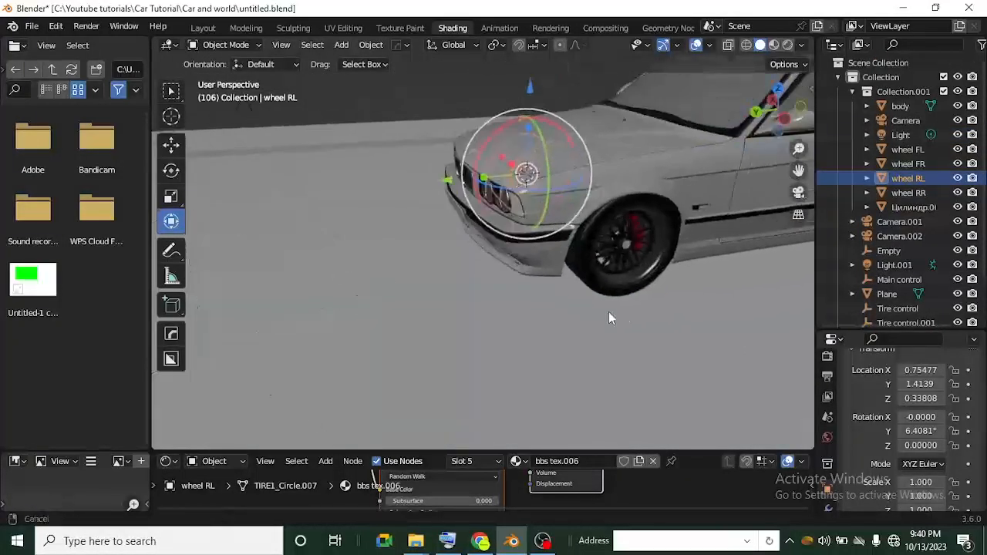
{"action": "left_click", "coordinate": [656, 279]}
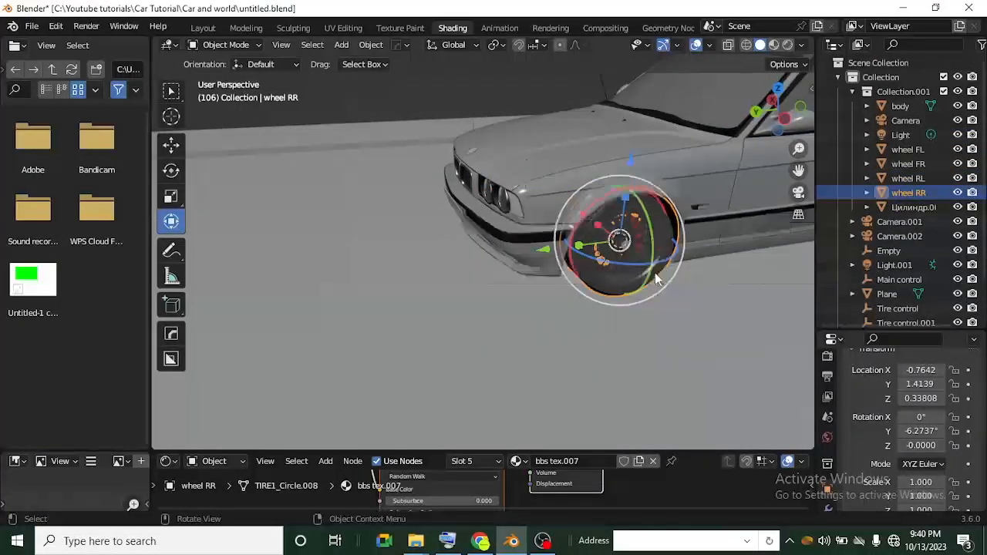
- Select the wheel FR object at the car's rear and snap the 3D cursor to its origin
{"action": "middle_click_drag", "start_coordinate": [656, 279], "coordinate": [628, 284]}
{"action": "left_click", "coordinate": [679, 246]}
{"action": "left_click", "coordinate": [694, 253]}
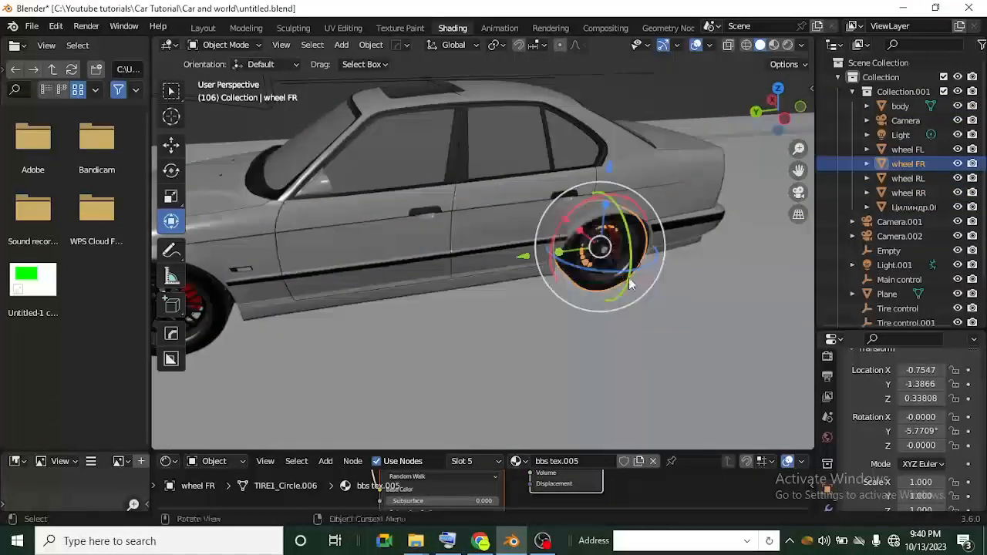
{"action": "key", "text": "shift+s"}
{"action": "key", "text": "2"}
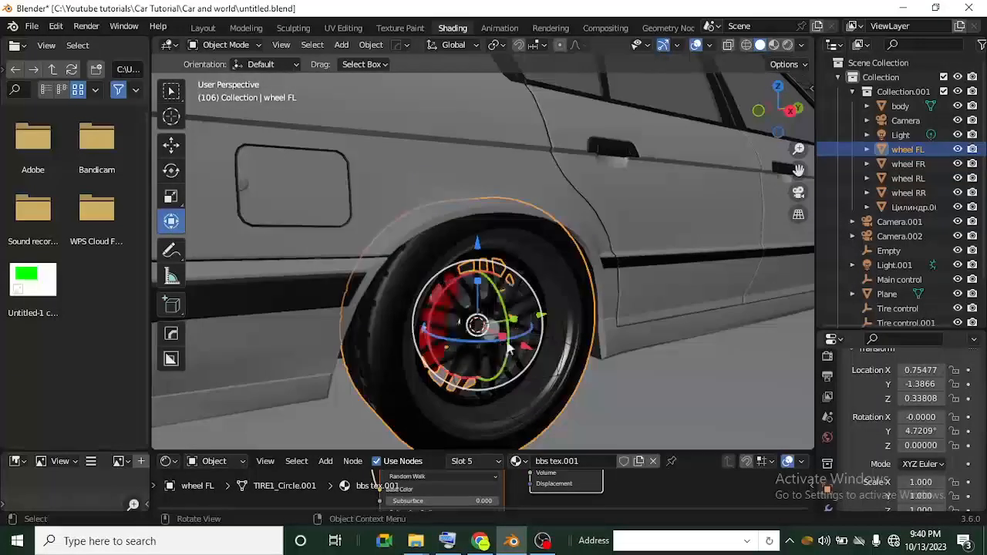
- Select the Tire control.002 empty beside the wheel FL object and snap it to the 3D cursor
{"action": "left_click", "coordinate": [561, 380]}
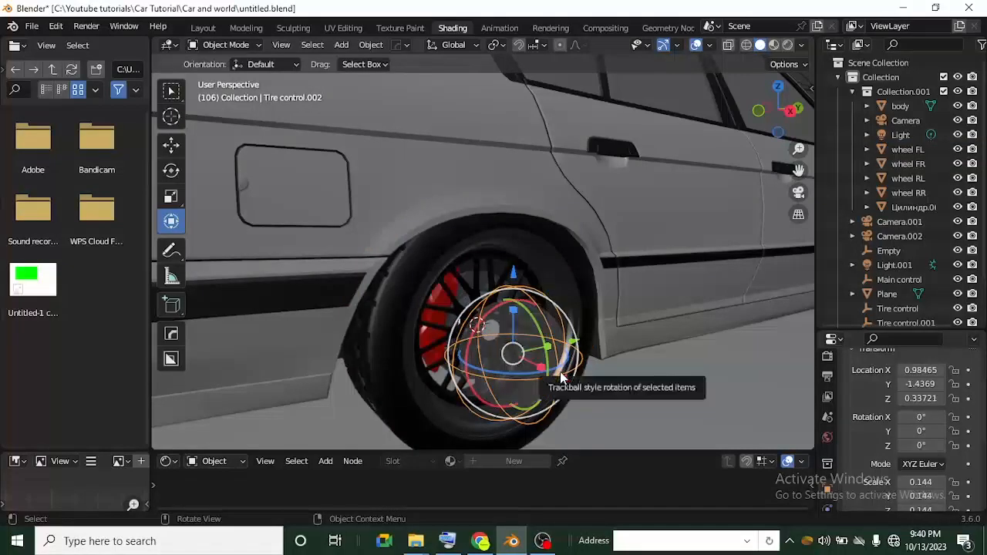
{"action": "key", "text": "shift+s"}
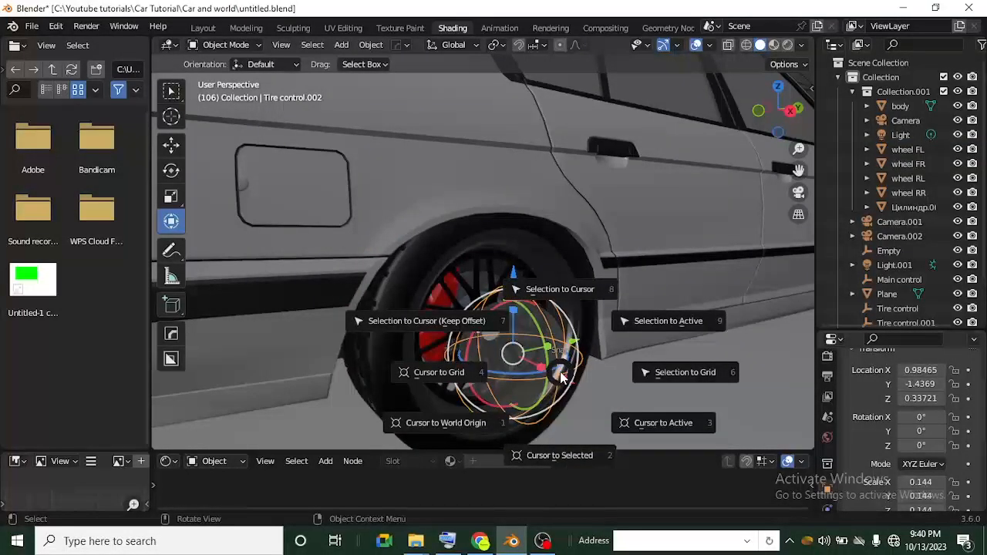
{"action": "key", "text": "8"}
{"action": "scroll", "coordinate": [556, 373], "scroll_direction": "down", "scroll_amount": 5}
{"action": "scroll", "coordinate": [555, 373], "scroll_direction": "up", "scroll_amount": 5}
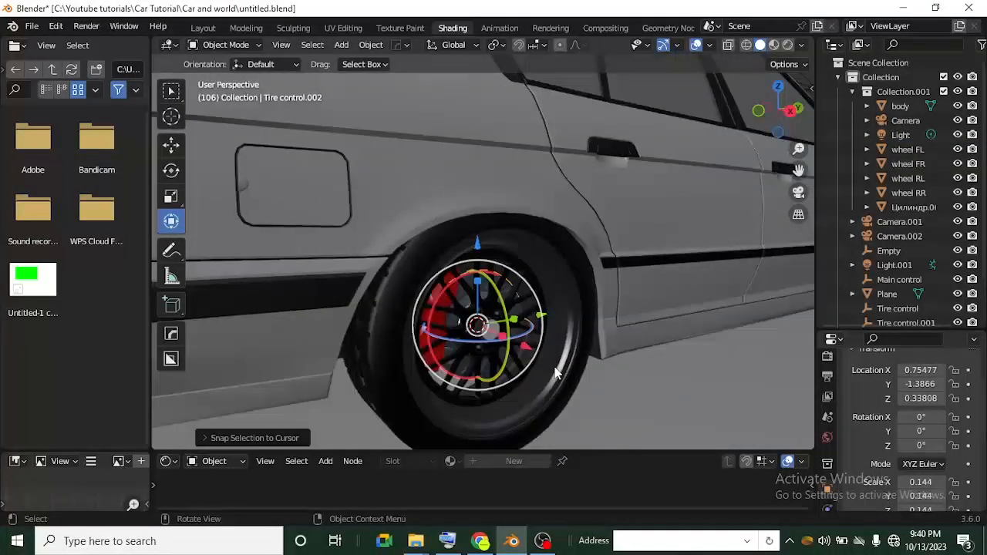
{"action": "left_click", "coordinate": [572, 291]}
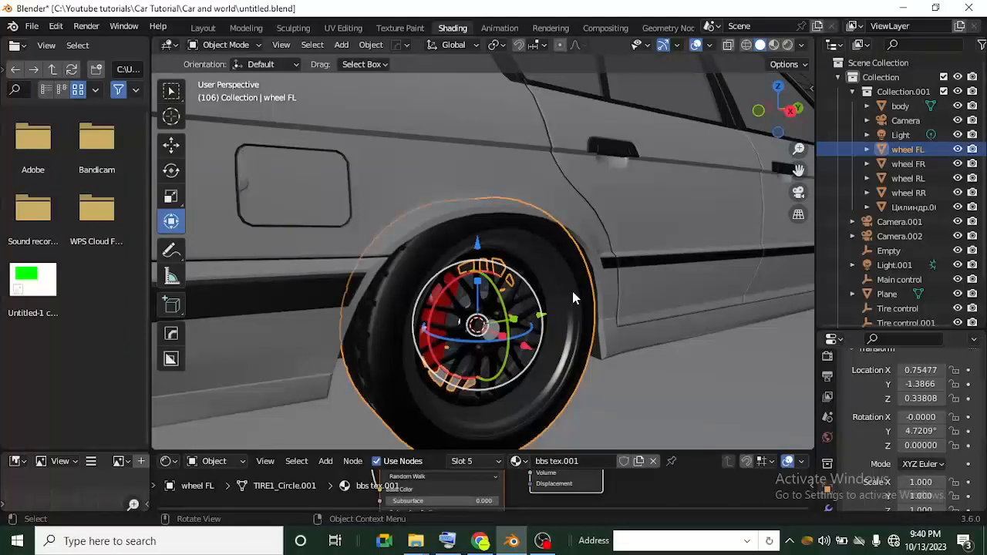
{"action": "key", "text": "shift+s"}
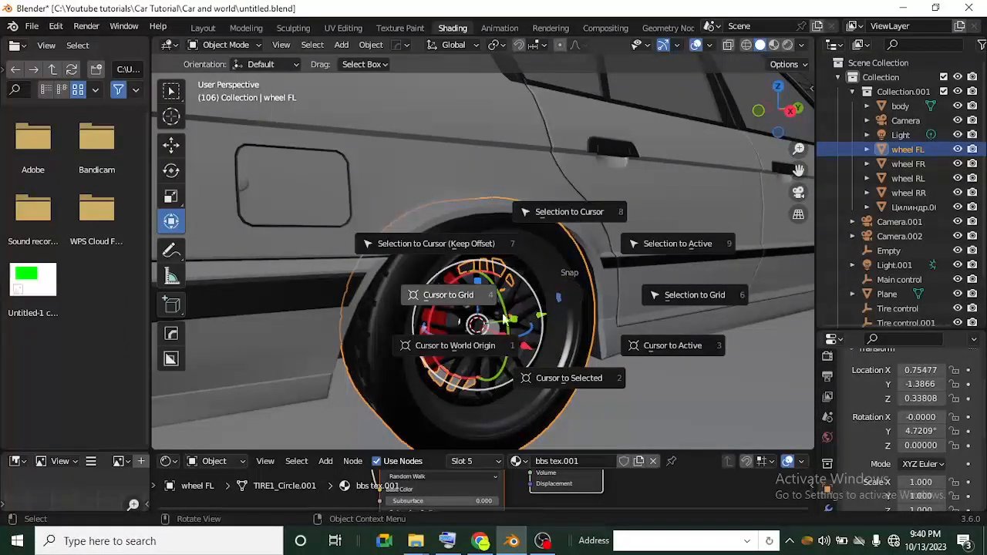
{"action": "left_click", "coordinate": [556, 352]}
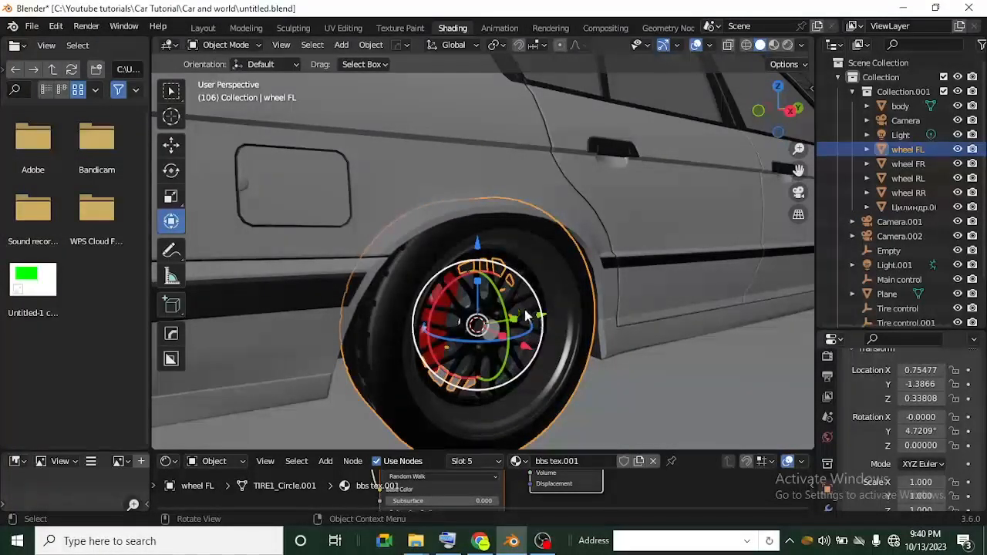
- Snap the 3D cursor to the wheel RL object's origin at the car's front and snap the Tire control.003 empty to the cursor
{"action": "scroll", "coordinate": [603, 310], "scroll_direction": "down", "scroll_amount": 8}
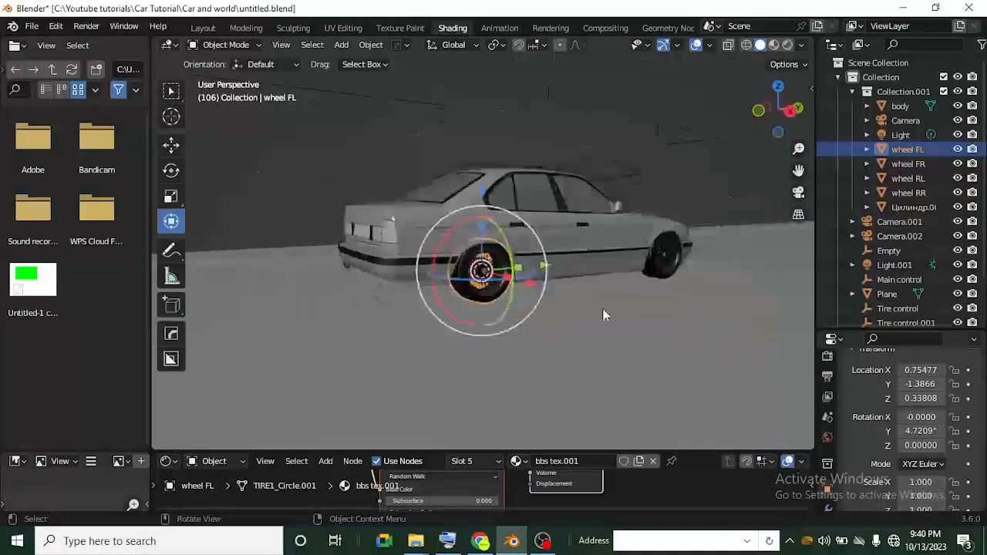
{"action": "middle_click_drag", "start_coordinate": [603, 314], "coordinate": [547, 310]}
{"action": "scroll", "coordinate": [529, 310], "scroll_direction": "up", "scroll_amount": 8}
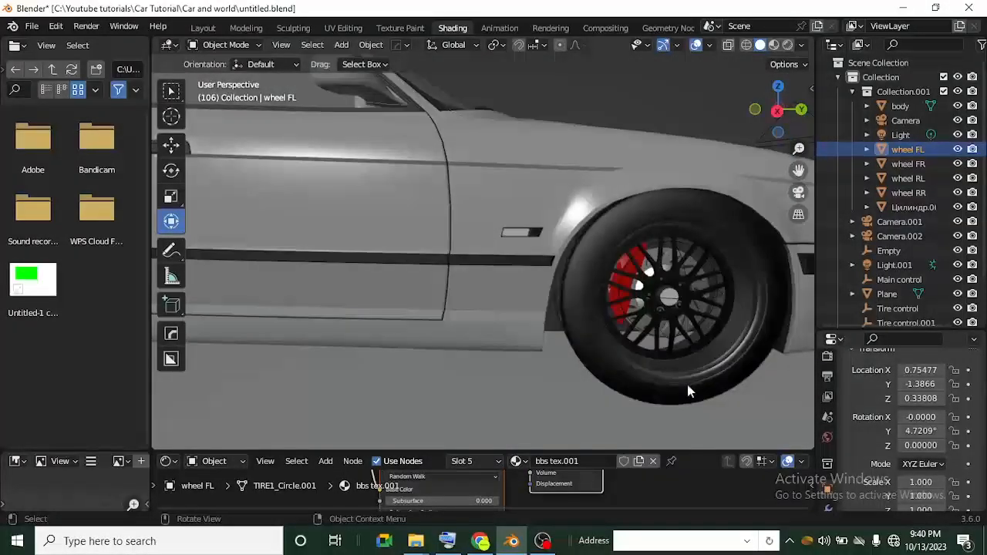
{"action": "left_click", "coordinate": [664, 368]}
{"action": "key", "text": "KP_Decimal"}
{"action": "key", "text": "shift+s"}
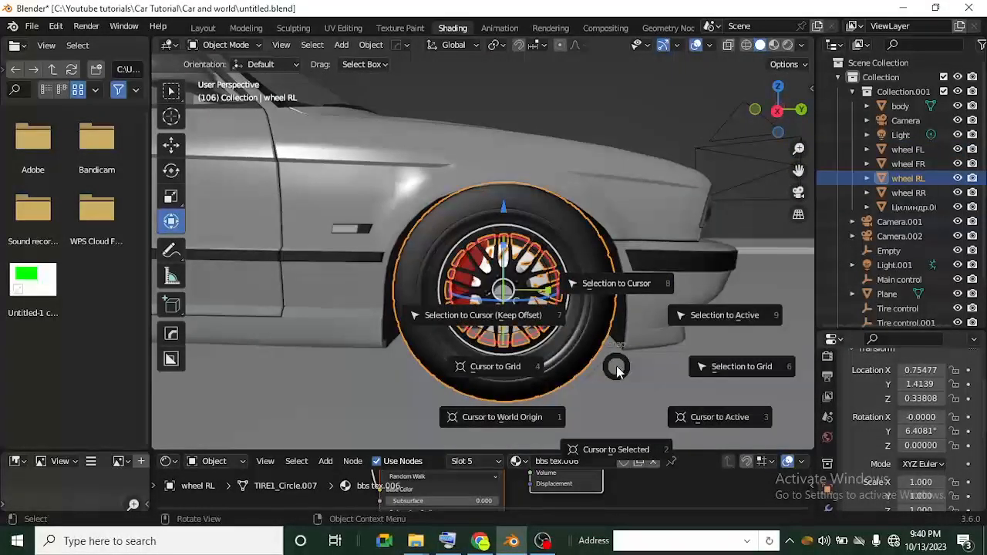
{"action": "left_click", "coordinate": [616, 448]}
{"action": "left_click", "coordinate": [544, 316]}
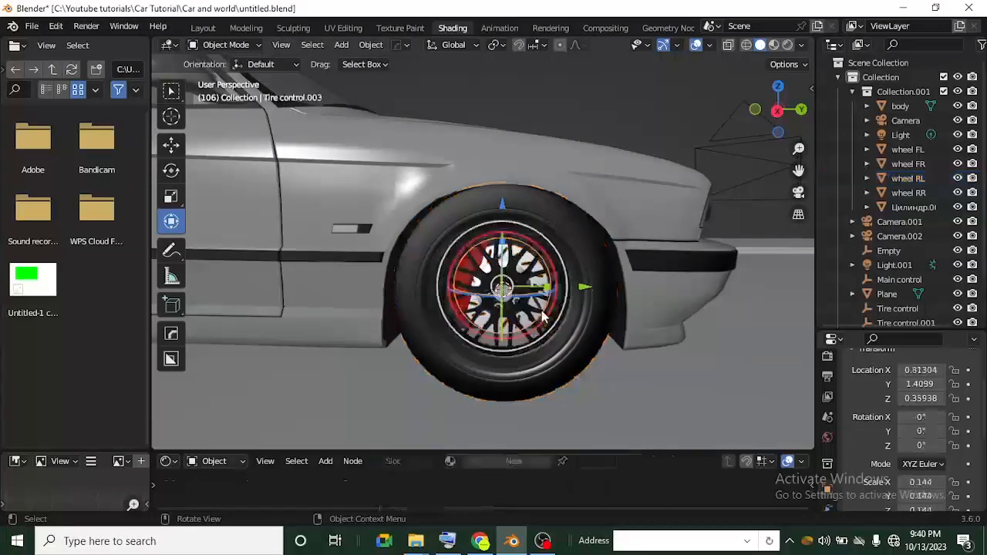
{"action": "key", "text": "shift+s"}
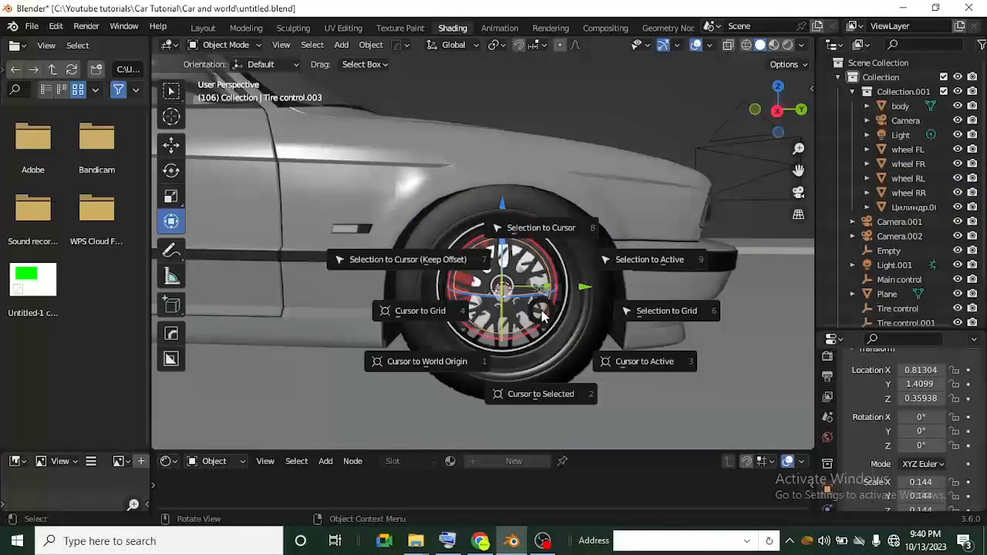
{"action": "key", "text": "8"}
- Snap the 3D cursor to the wheel RR object's origin and snap the Tire control empty at that wheel to the cursor
{"action": "scroll", "coordinate": [399, 303], "scroll_direction": "down", "scroll_amount": 7}
{"action": "middle_click_drag", "start_coordinate": [544, 316], "coordinate": [379, 305]}
{"action": "scroll", "coordinate": [463, 253], "scroll_direction": "up", "scroll_amount": 6}
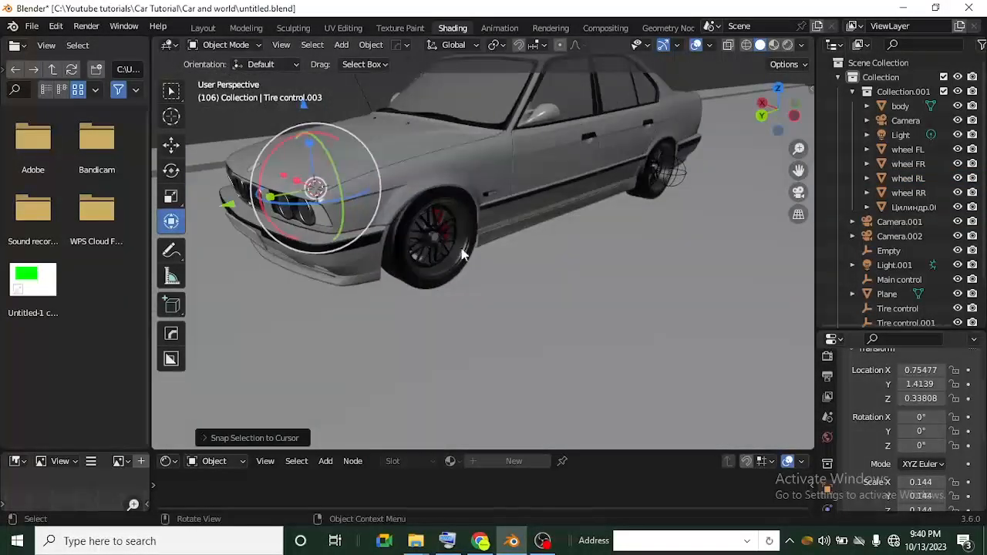
{"action": "left_click", "coordinate": [456, 253]}
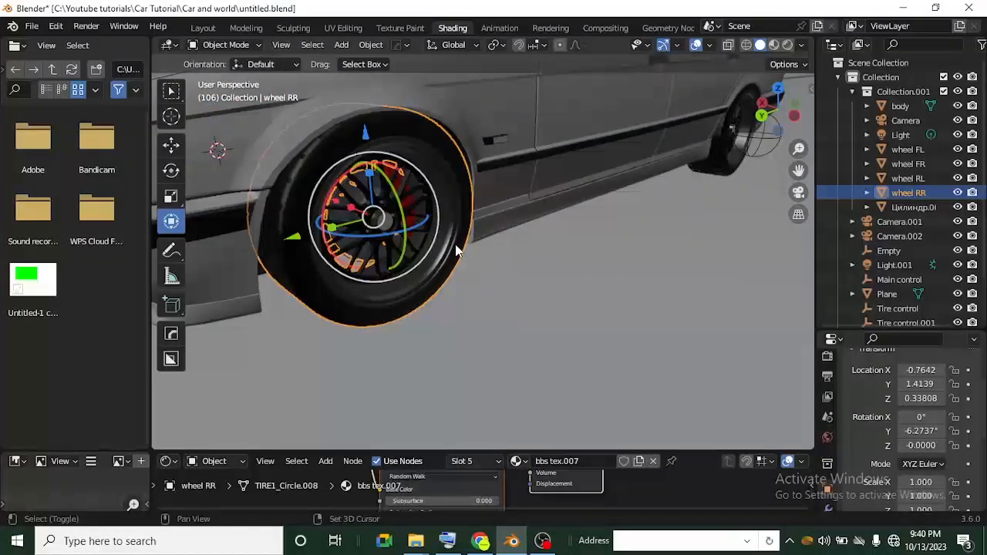
{"action": "key", "text": "shift+s"}
{"action": "key", "text": "2"}
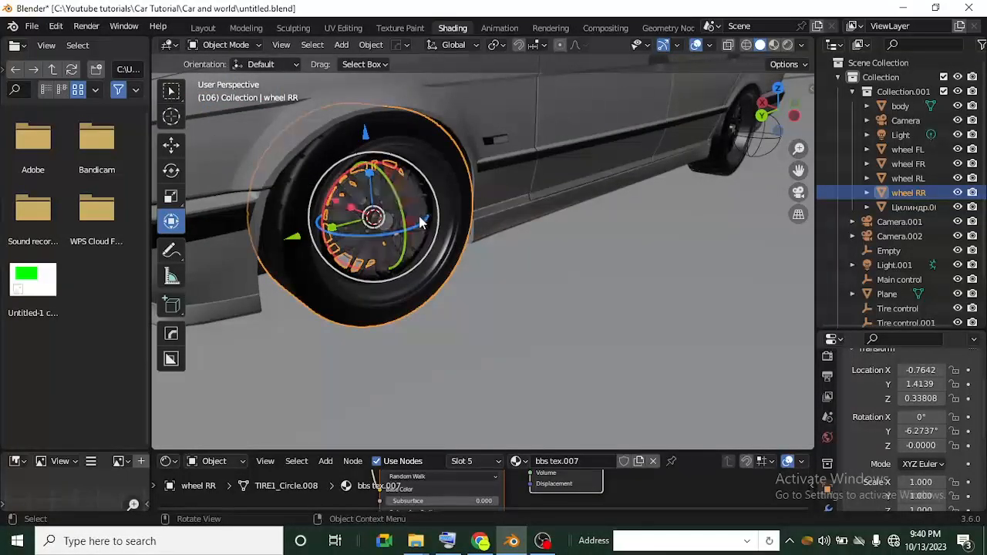
{"action": "left_click", "coordinate": [420, 222]}
{"action": "key", "text": "shift+s"}
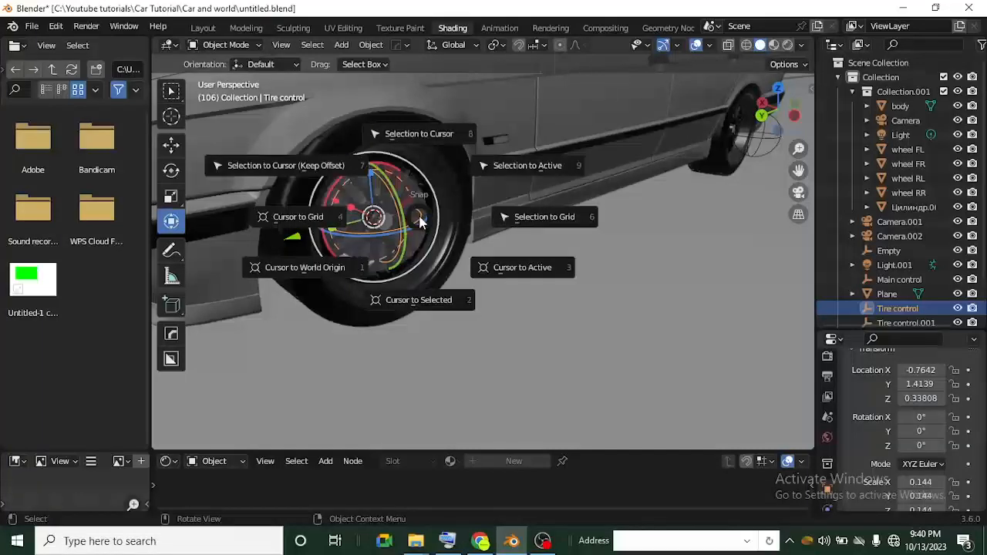
{"action": "key", "text": "8"}
- Snap the 3D cursor to the wheel FR object's origin at the car's rear and snap the Tire control.001 empty to the cursor
{"action": "middle_click_drag", "start_coordinate": [424, 225], "coordinate": [674, 293]}
{"action": "left_click", "coordinate": [623, 280]}
{"action": "key", "text": "shift+s"}
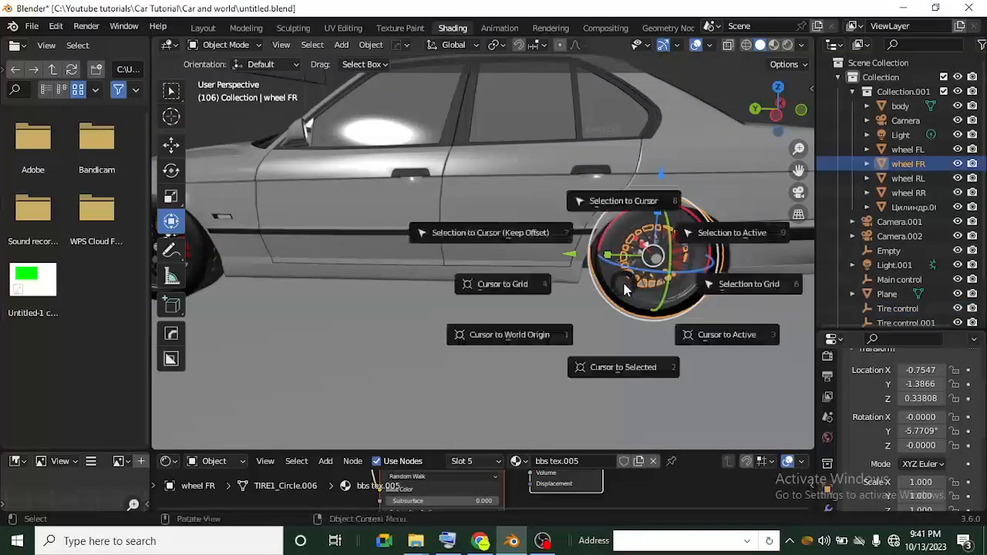
{"action": "key", "text": "2"}
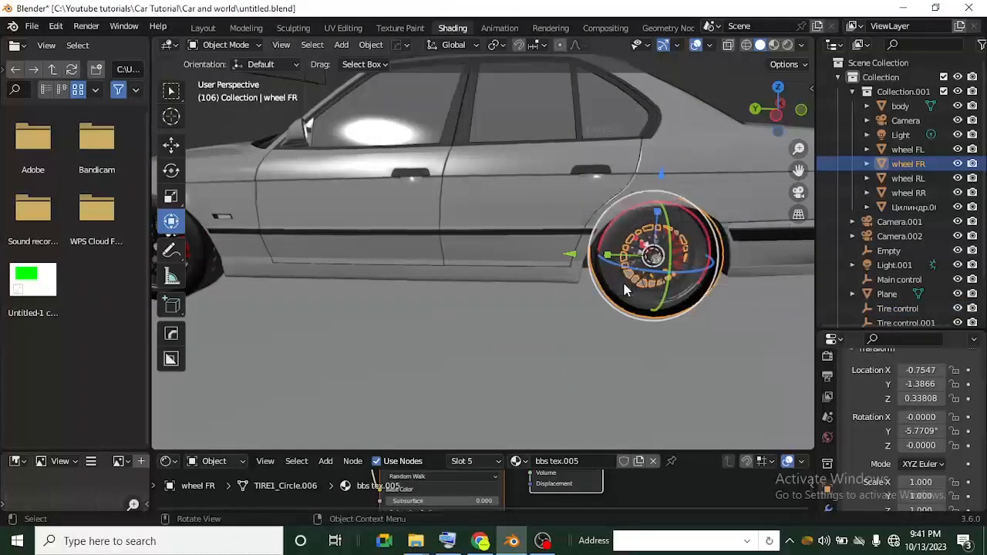
{"action": "left_click", "coordinate": [695, 272]}
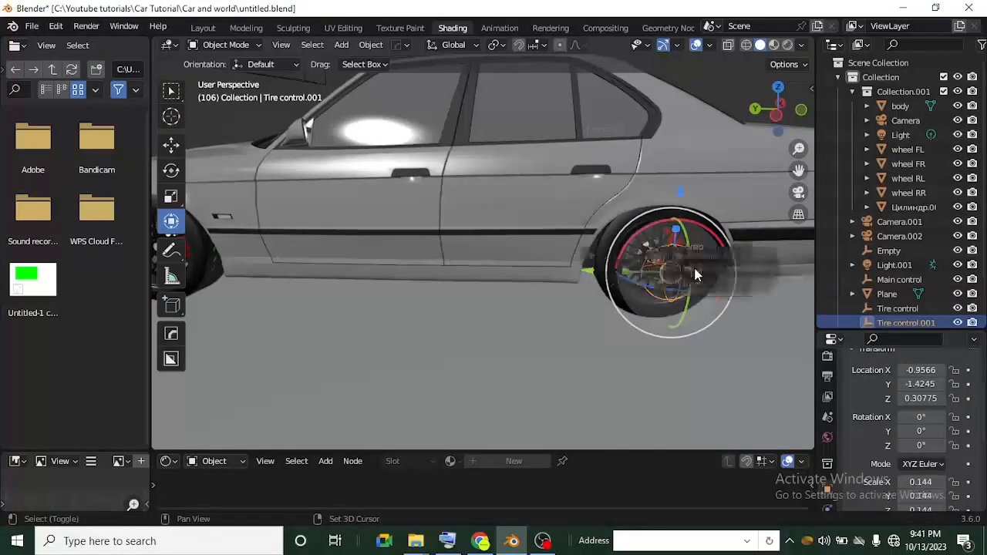
{"action": "key", "text": "shift+s"}
{"action": "key", "text": "8"}
{"action": "scroll", "coordinate": [624, 267], "scroll_direction": "down", "scroll_amount": 4}
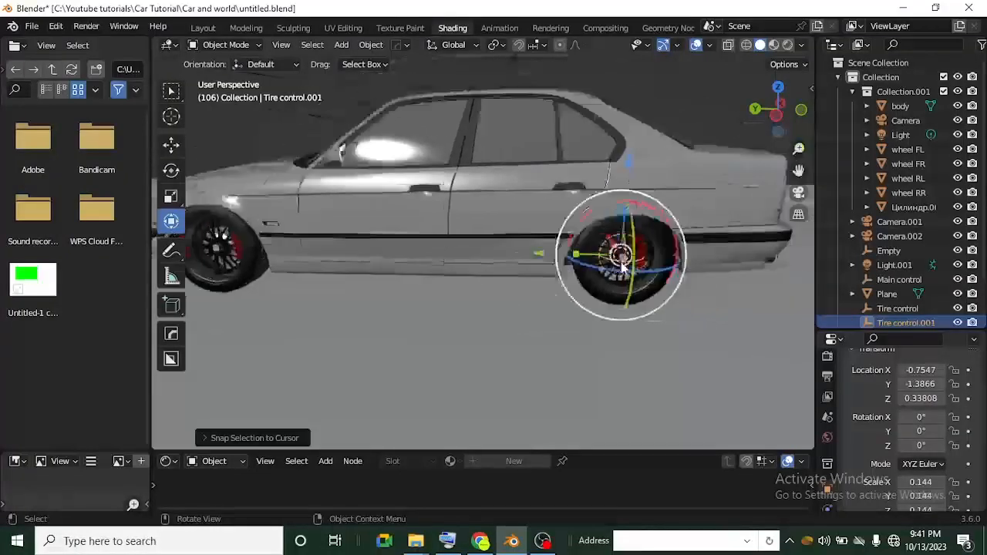
- Add a Child Of constraint to the wheel RR object and pick the tire control empty at that wheel as its target
{"action": "middle_click_drag", "start_coordinate": [511, 255], "coordinate": [395, 324]}
{"action": "scroll", "coordinate": [381, 364], "scroll_direction": "up", "scroll_amount": 3}
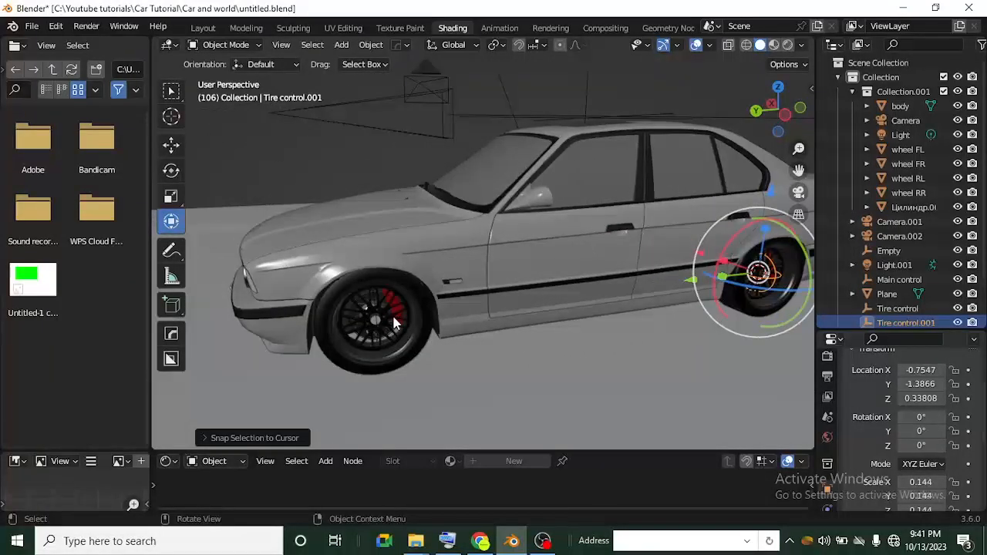
{"action": "left_click", "coordinate": [395, 324]}
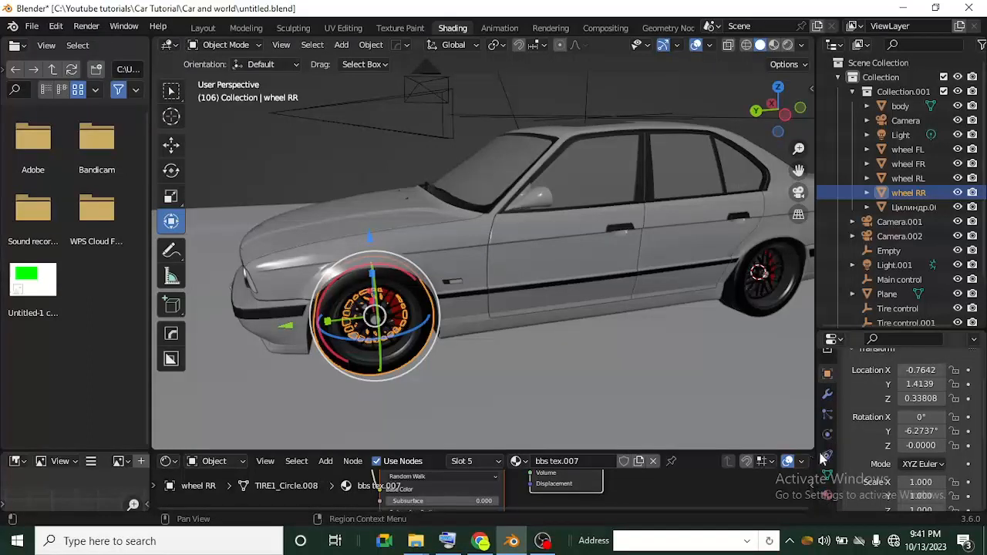
{"action": "left_click", "coordinate": [826, 456]}
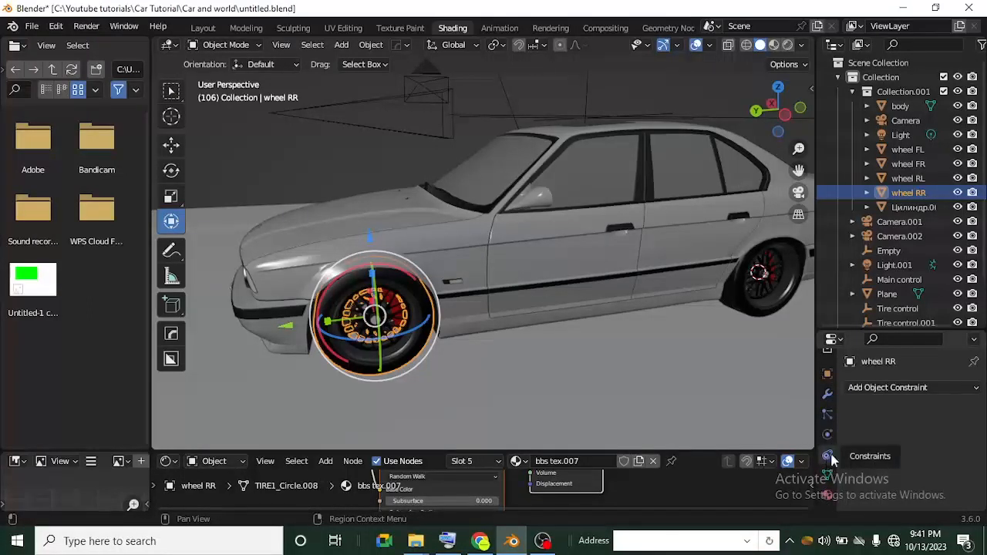
{"action": "left_click", "coordinate": [893, 386]}
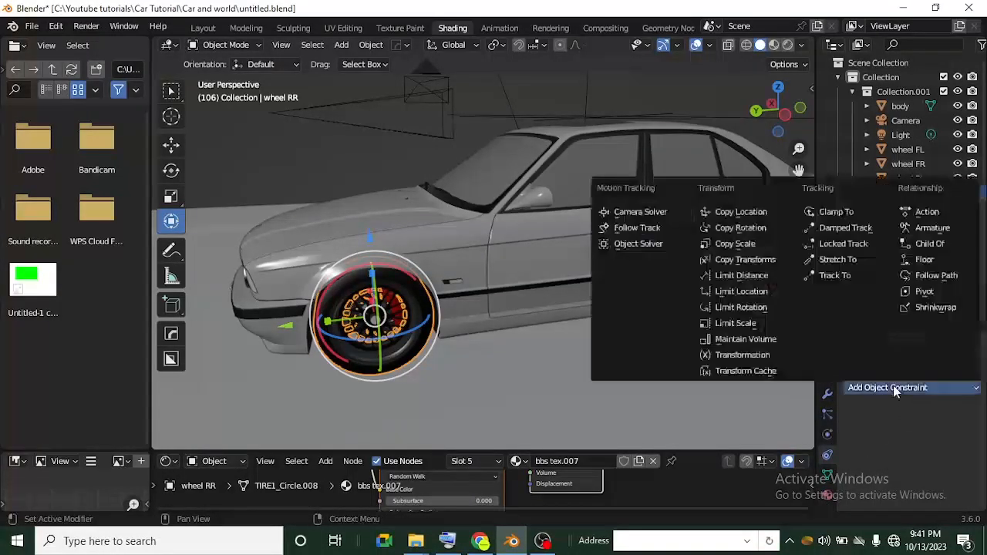
{"action": "left_click", "coordinate": [931, 245]}
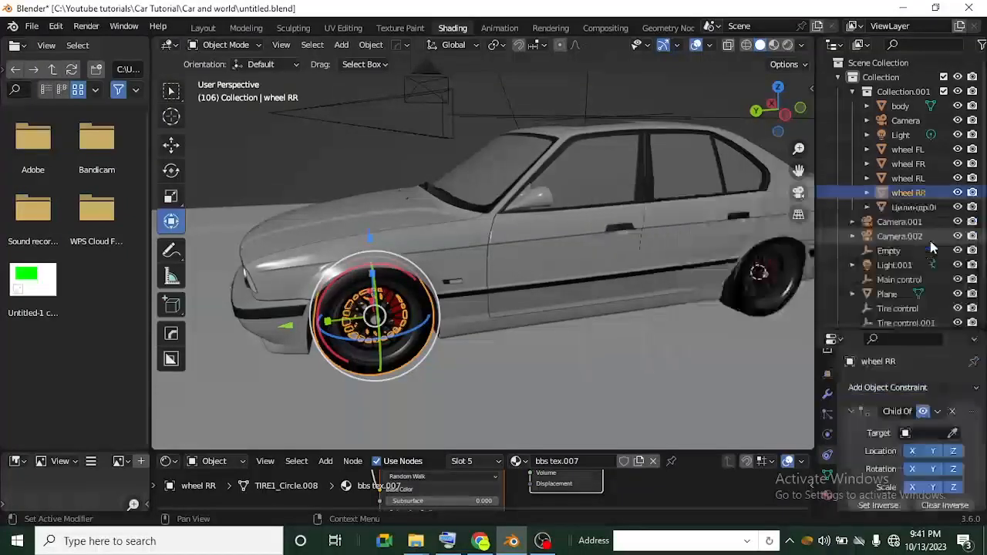
{"action": "middle_click_drag", "start_coordinate": [549, 324], "coordinate": [544, 247]}
{"action": "scroll", "coordinate": [478, 293], "scroll_direction": "up", "scroll_amount": 4}
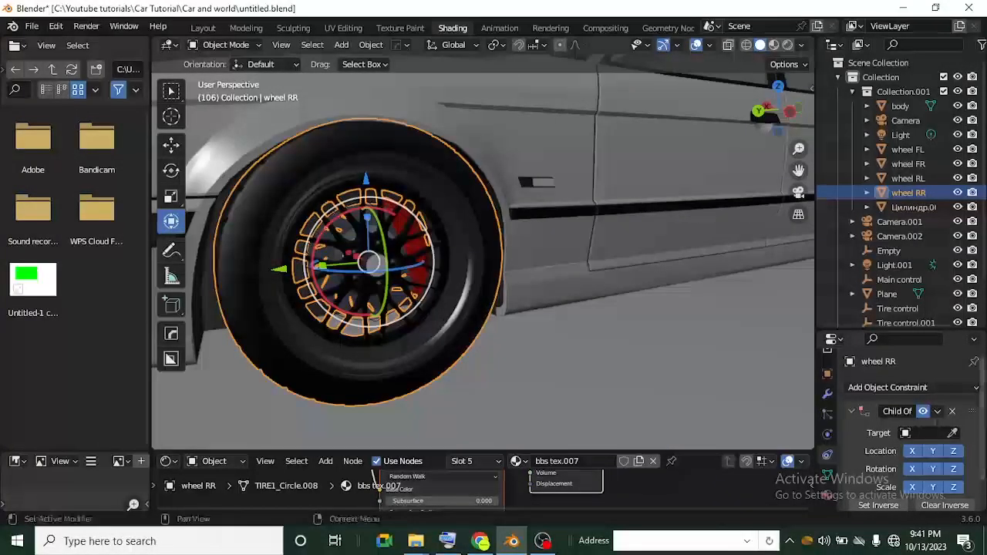
{"action": "left_click", "coordinate": [952, 434]}
{"action": "left_click", "coordinate": [341, 263]}
- Add a Child Of constraint to the wheel FR object, targeting the tire control empty at that rear wheel
{"action": "scroll", "coordinate": [340, 263], "scroll_direction": "down", "scroll_amount": 8}
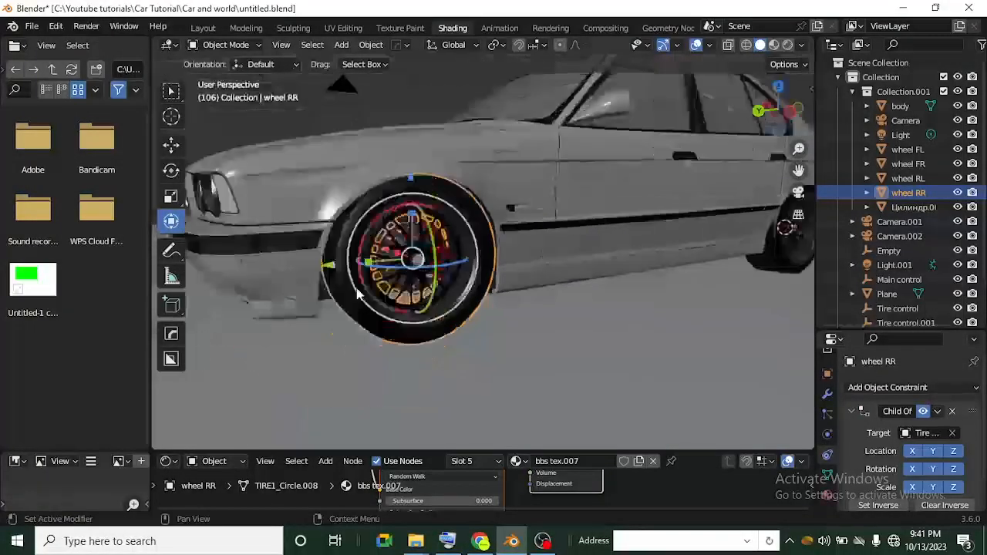
{"action": "scroll", "coordinate": [531, 357], "scroll_direction": "up", "scroll_amount": 6}
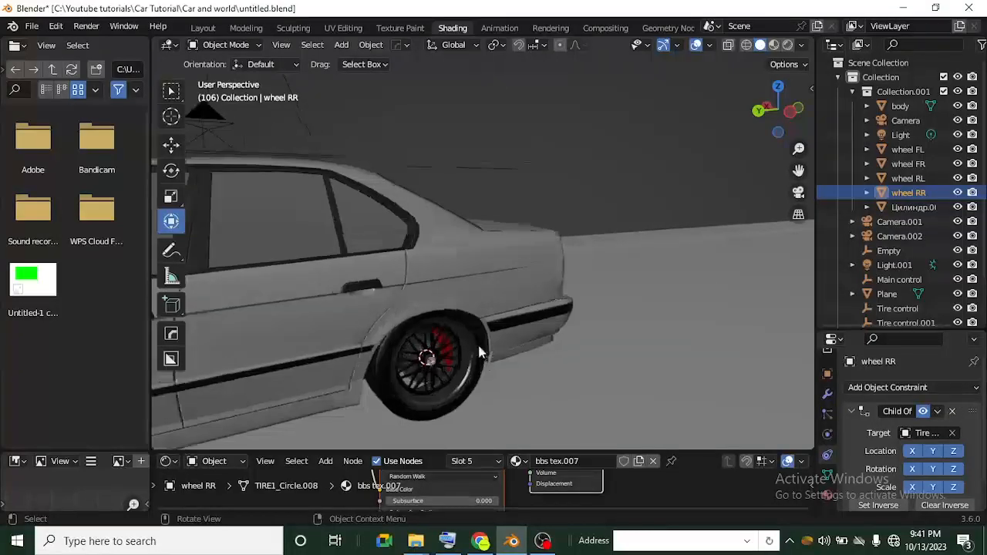
{"action": "left_click", "coordinate": [524, 305]}
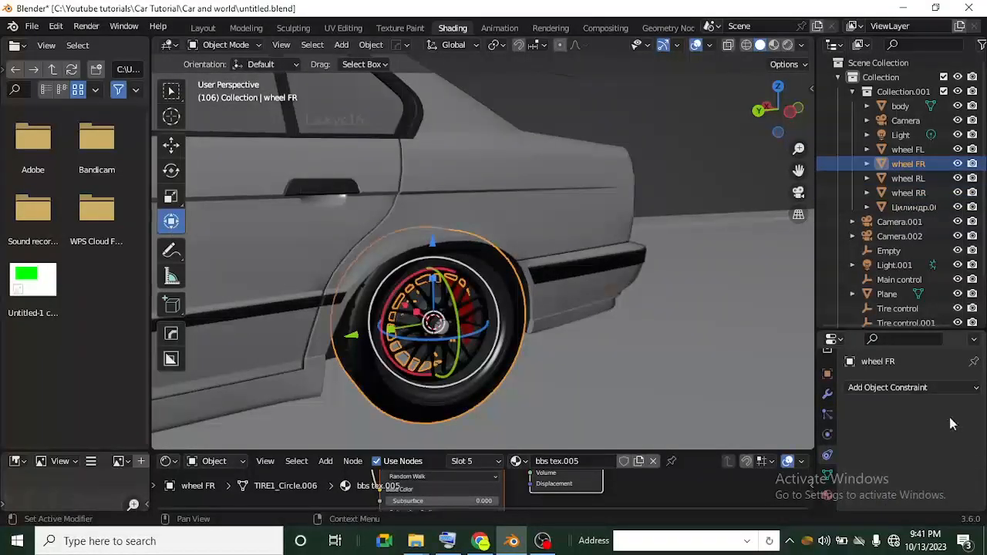
{"action": "left_click", "coordinate": [942, 388]}
{"action": "left_click", "coordinate": [931, 243]}
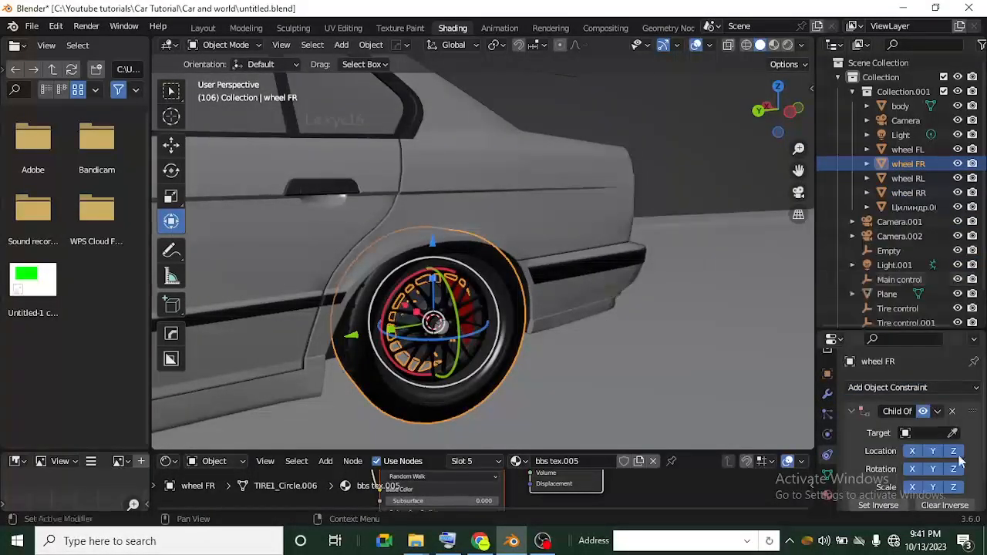
{"action": "left_click", "coordinate": [474, 324]}
- Give the wheel FL object on the car's other side a Child Of constraint targeting its tire control empty
{"action": "mouse_move", "coordinate": [474, 324]}
{"action": "middle_mouse_down"}
{"action": "mouse_move", "coordinate": [521, 378]}
{"action": "mouse_move", "coordinate": [243, 361]}
{"action": "mouse_move", "coordinate": [380, 336]}
{"action": "mouse_move", "coordinate": [415, 352]}
{"action": "mouse_move", "coordinate": [529, 346]}
{"action": "mouse_move", "coordinate": [373, 301]}
{"action": "mouse_move", "coordinate": [414, 288]}
{"action": "mouse_move", "coordinate": [463, 322]}
{"action": "middle_mouse_up"}
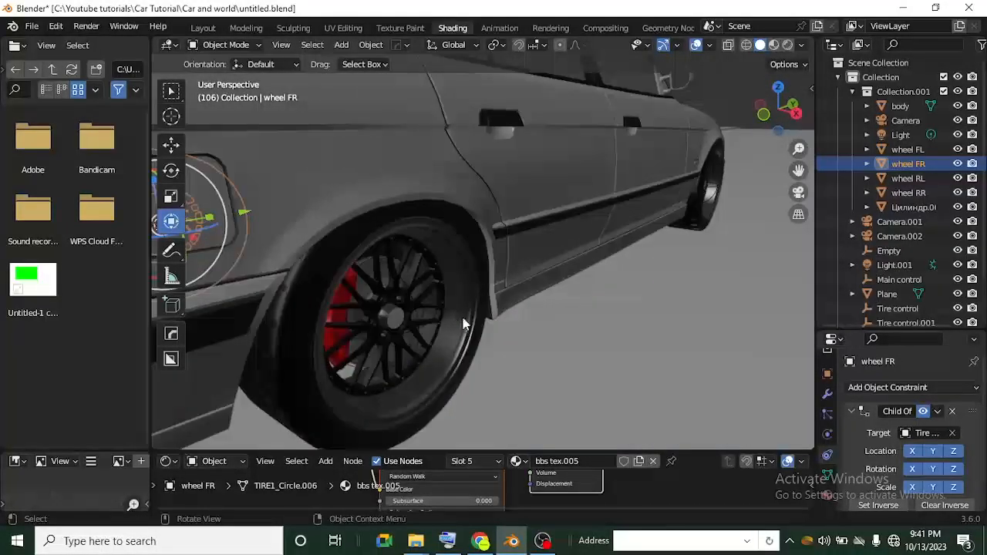
{"action": "left_click", "coordinate": [463, 322]}
{"action": "left_click", "coordinate": [952, 398]}
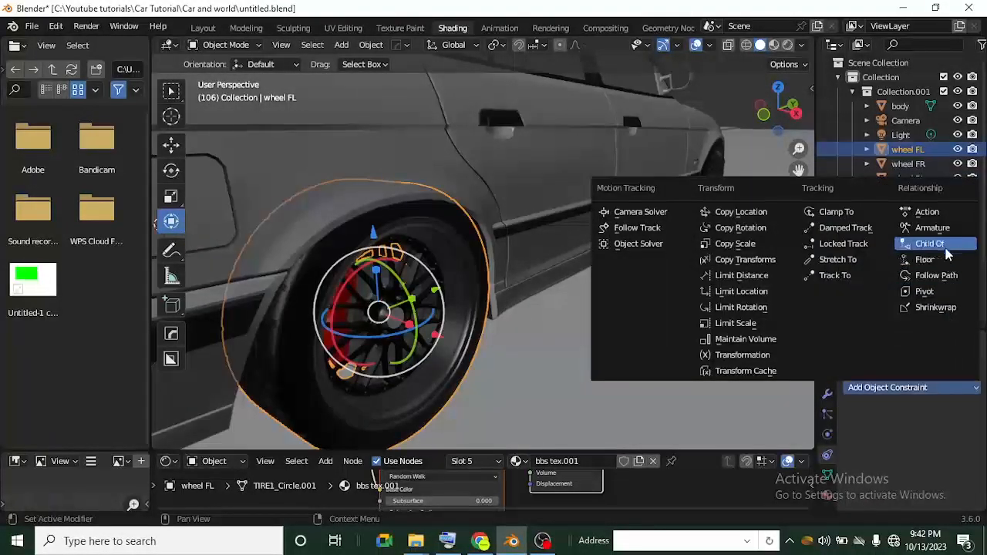
{"action": "left_click", "coordinate": [946, 246]}
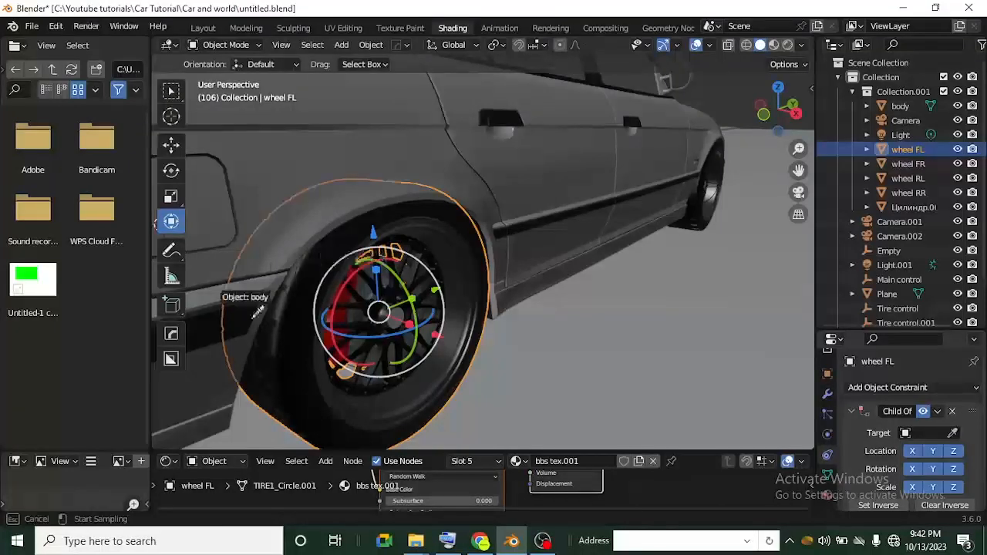
{"action": "left_click", "coordinate": [437, 296]}
- Add a Child Of constraint to the wheel RL object at the car's front, targeting the tire control empty at that wheel
{"action": "scroll", "coordinate": [493, 297], "scroll_direction": "down", "scroll_amount": 6}
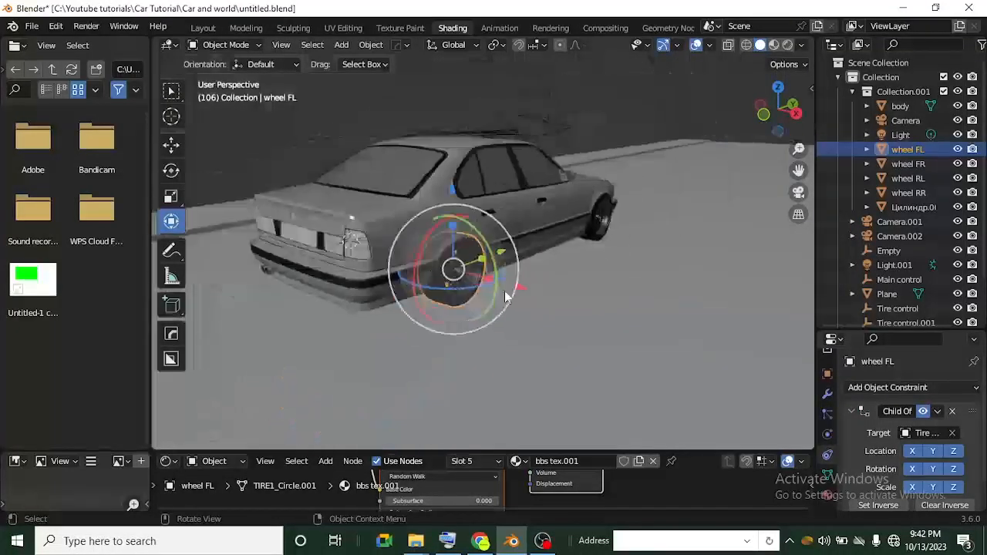
{"action": "middle_click_drag", "start_coordinate": [506, 296], "coordinate": [555, 287]}
{"action": "scroll", "coordinate": [386, 293], "scroll_direction": "up", "scroll_amount": 5}
{"action": "middle_click_drag", "start_coordinate": [615, 250], "coordinate": [457, 311], "text": "shift"}
{"action": "scroll", "coordinate": [457, 311], "scroll_direction": "up", "scroll_amount": 1}
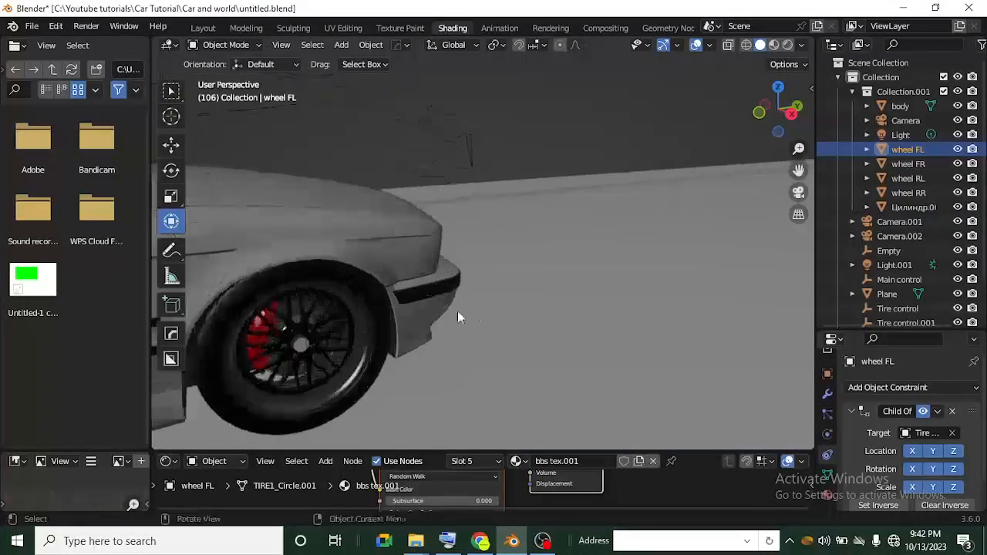
{"action": "left_click", "coordinate": [374, 332]}
{"action": "middle_click_drag", "start_coordinate": [374, 331], "coordinate": [524, 302], "text": "shift"}
{"action": "left_click", "coordinate": [952, 388]}
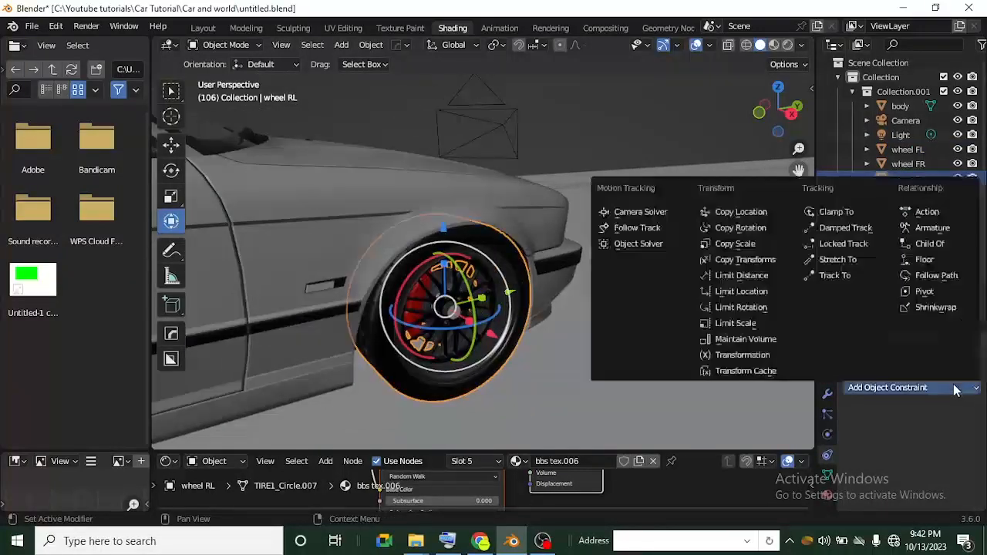
{"action": "left_click", "coordinate": [932, 244]}
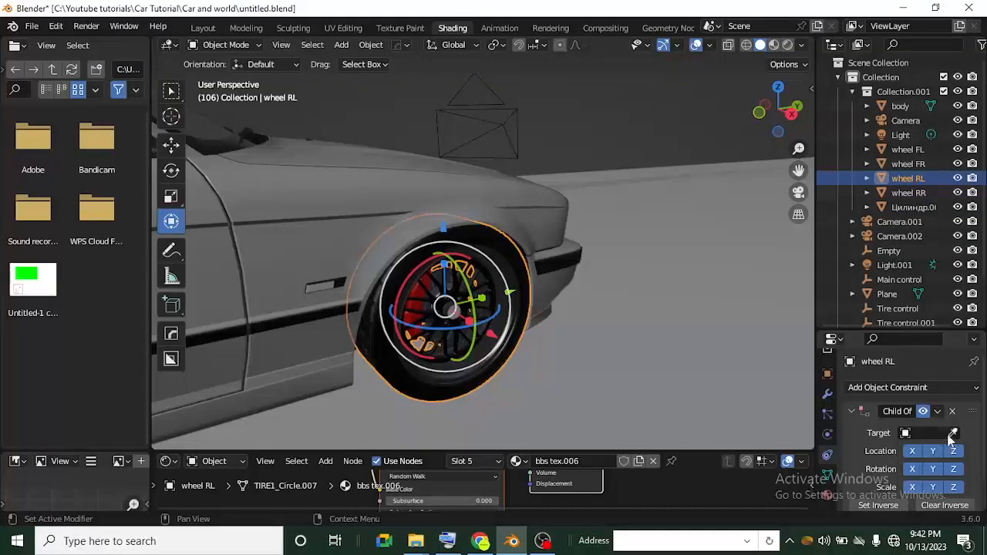
{"action": "left_click", "coordinate": [486, 310]}
- Try moving the Tire control.002 empty at the rear wheel to test its link to the wheel, then cancel the move
{"action": "scroll", "coordinate": [488, 312], "scroll_direction": "down", "scroll_amount": 4}
{"action": "middle_click_drag", "start_coordinate": [489, 312], "coordinate": [760, 193], "text": "shift"}
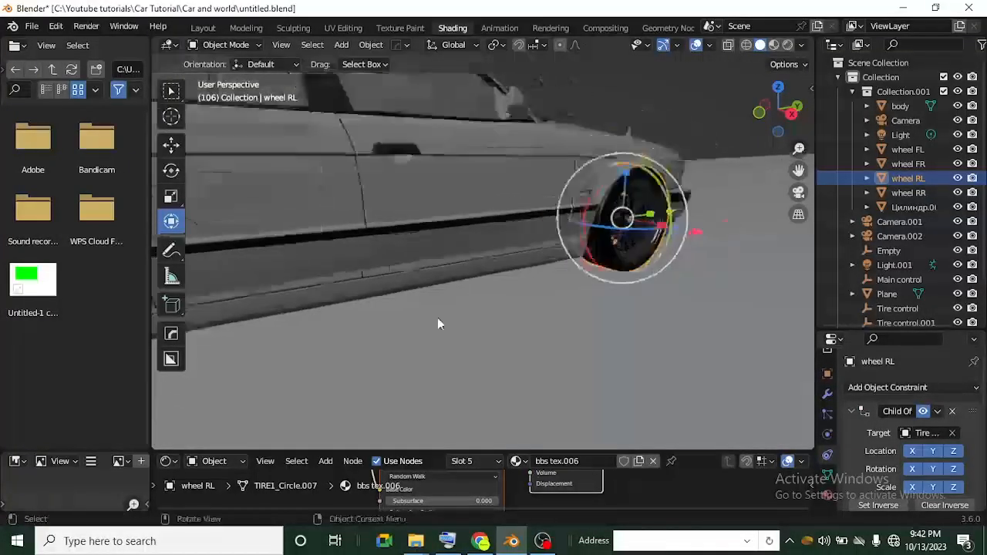
{"action": "scroll", "coordinate": [436, 319], "scroll_direction": "down", "scroll_amount": 2}
{"action": "middle_click_drag", "start_coordinate": [347, 327], "coordinate": [380, 335], "text": "shift"}
{"action": "left_click", "coordinate": [404, 312]}
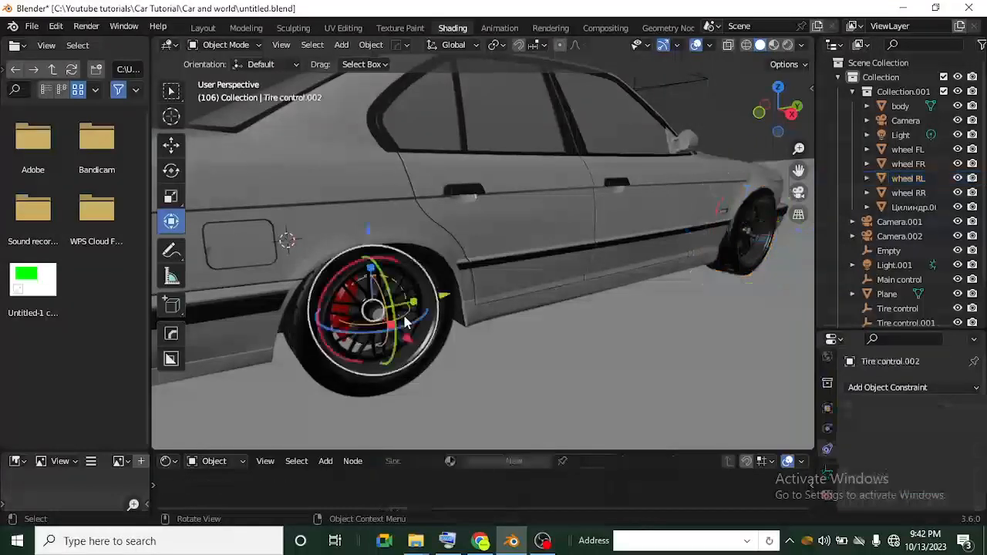
{"action": "key", "text": "g"}
{"action": "right_click", "coordinate": [425, 306]}
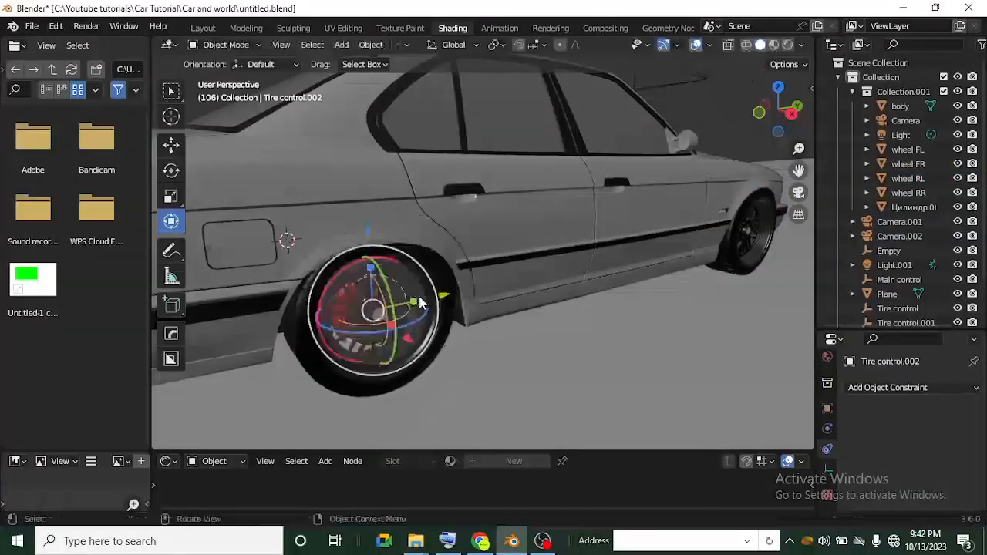
- Select the Empty above the car's roof and examine its position relative to the car and wheels
{"action": "scroll", "coordinate": [403, 307], "scroll_direction": "down", "scroll_amount": 5}
{"action": "middle_click_drag", "start_coordinate": [392, 303], "coordinate": [390, 363], "text": "shift"}
{"action": "scroll", "coordinate": [388, 402], "scroll_direction": "up", "scroll_amount": 3}
{"action": "left_click", "coordinate": [412, 175]}
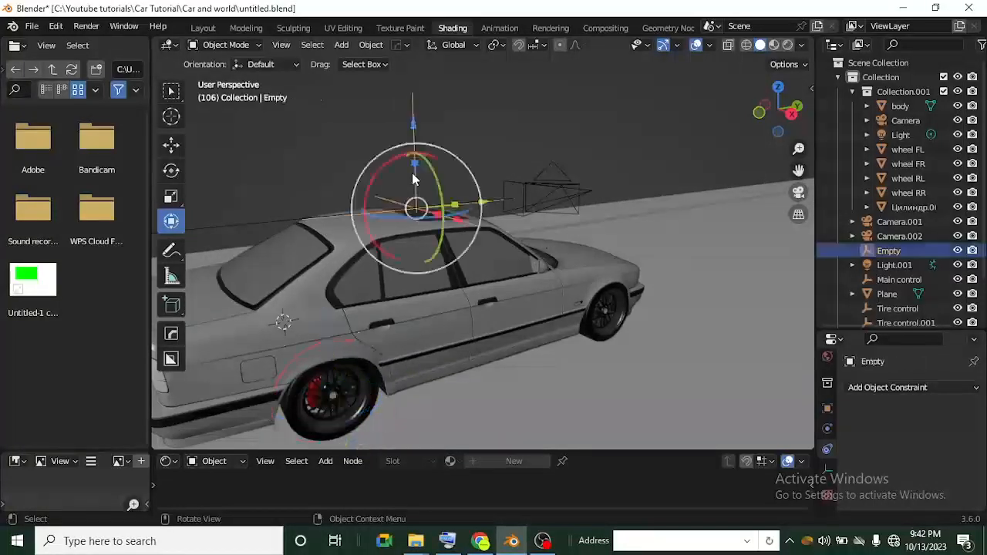
{"action": "middle_click_drag", "start_coordinate": [419, 221], "coordinate": [543, 309]}
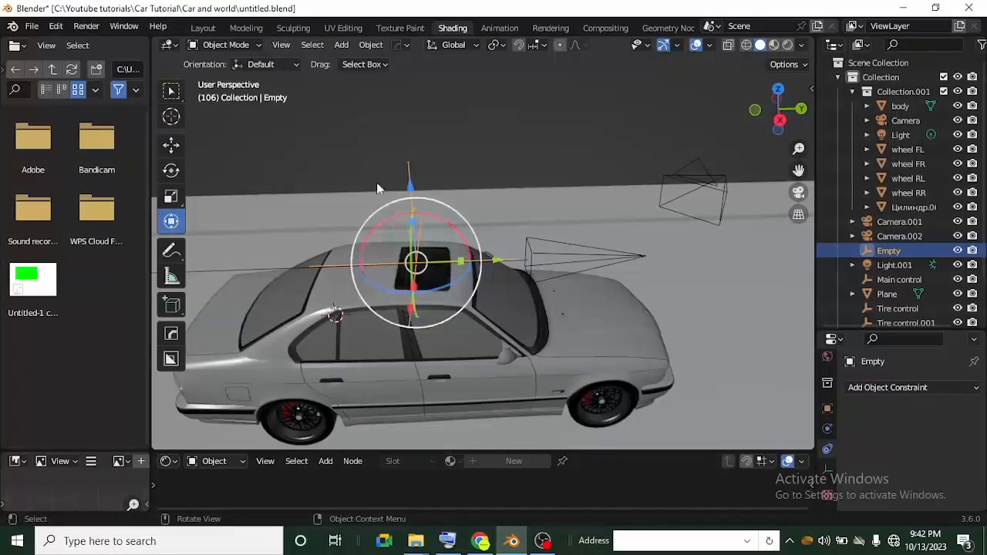
{"action": "scroll", "coordinate": [393, 287], "scroll_direction": "down", "scroll_amount": 2}
{"action": "middle_click_drag", "start_coordinate": [393, 287], "coordinate": [488, 289]}
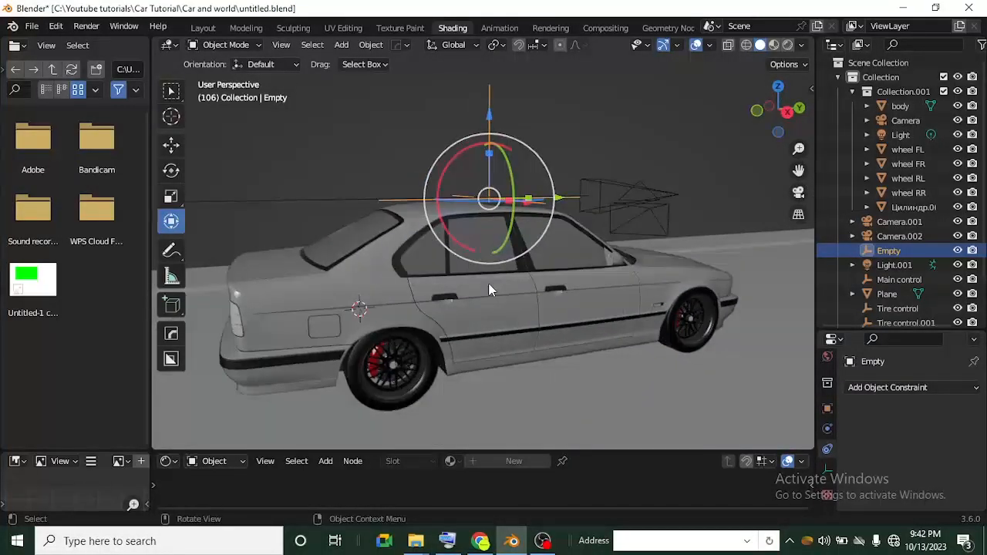
{"action": "scroll", "coordinate": [382, 355], "scroll_direction": "up", "scroll_amount": 1}
{"action": "middle_click_drag", "start_coordinate": [381, 355], "coordinate": [400, 340], "text": "shift"}
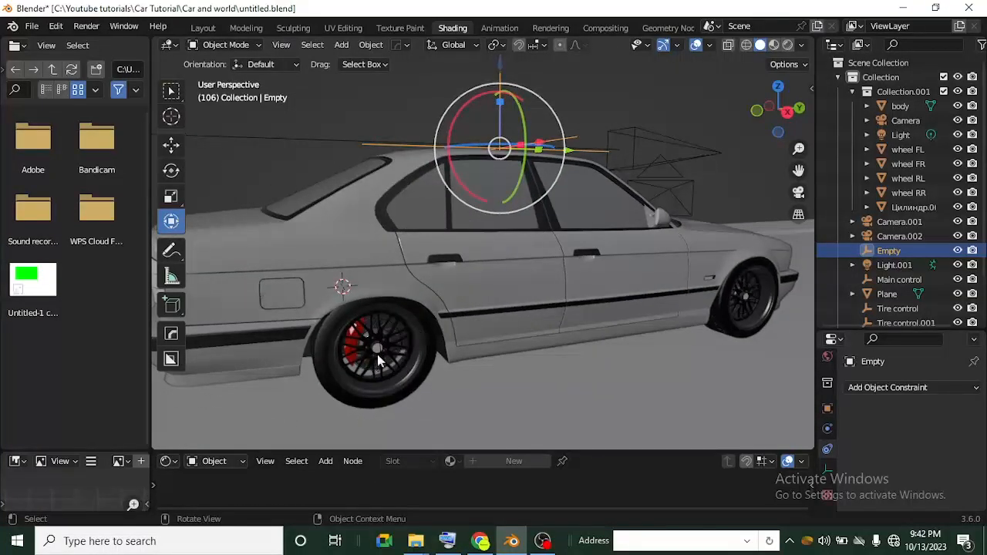
- Add a Copy Rotation constraint to the Tire control.002 empty at the rear wheel, with the Empty above the roof as target
{"action": "left_click", "coordinate": [379, 345]}
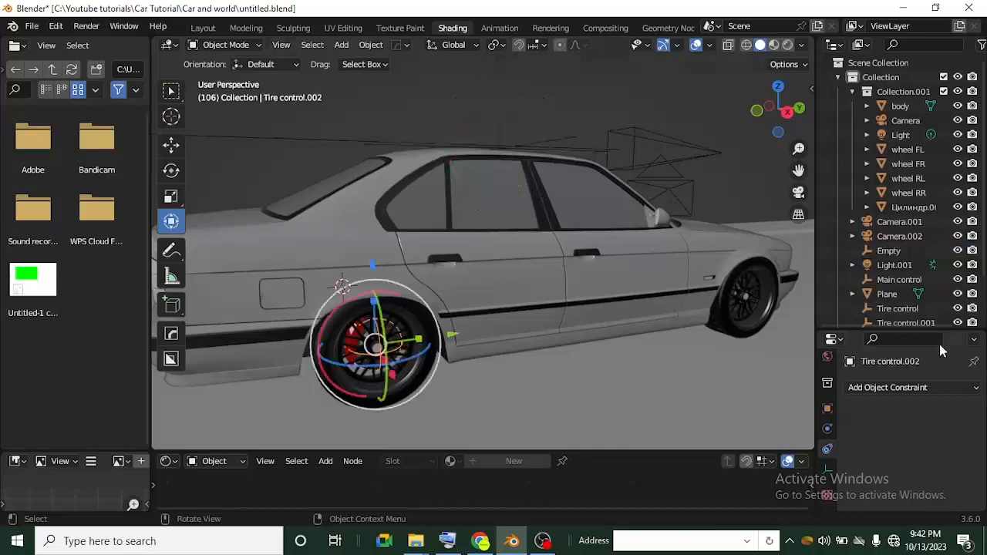
{"action": "left_click", "coordinate": [933, 386]}
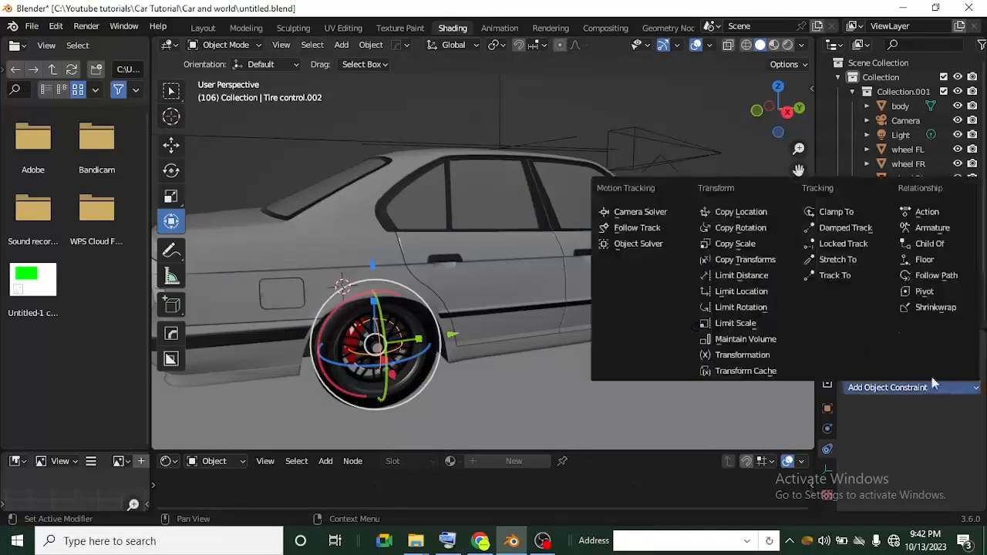
{"action": "left_click", "coordinate": [753, 223]}
{"action": "middle_click_drag", "start_coordinate": [403, 301], "coordinate": [439, 338]}
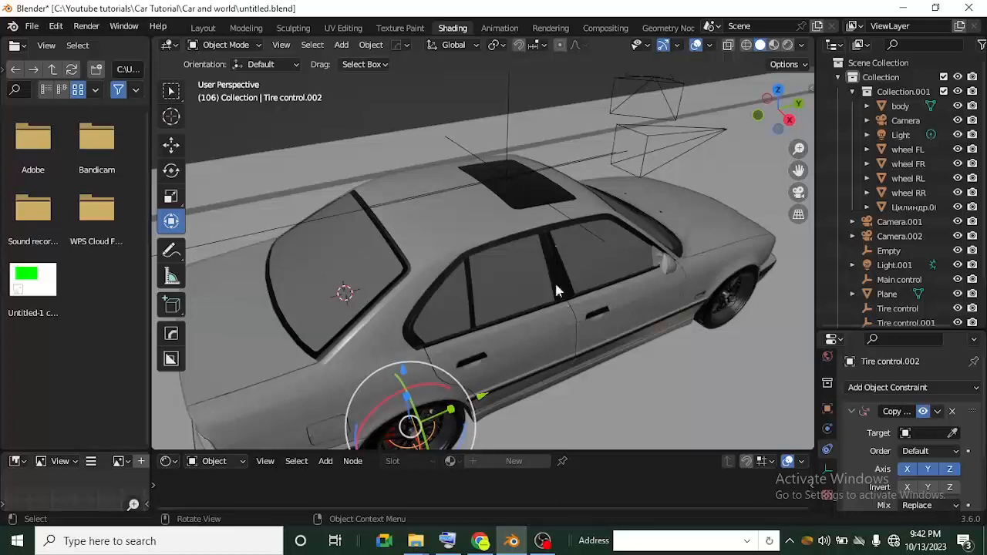
{"action": "scroll", "coordinate": [561, 297], "scroll_direction": "down", "scroll_amount": 3}
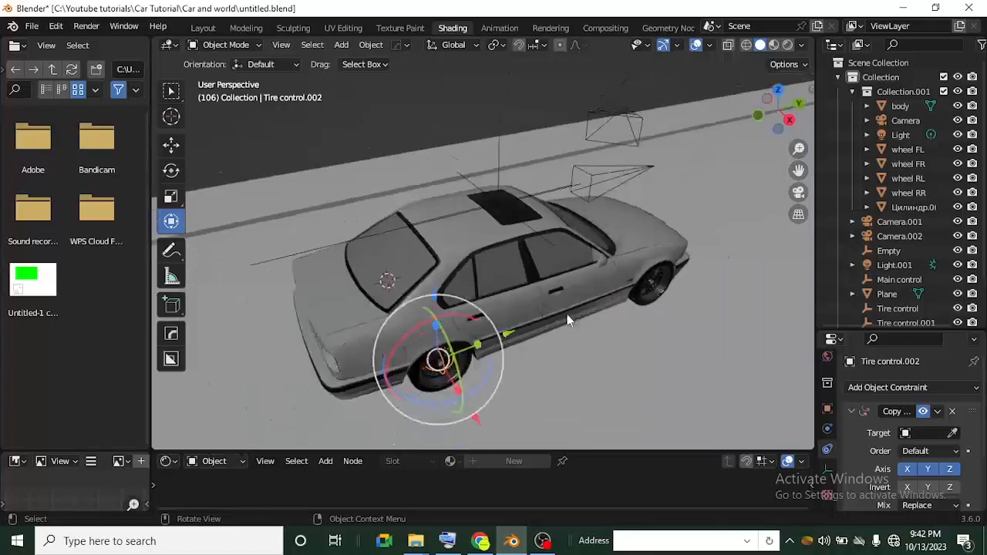
{"action": "left_click", "coordinate": [954, 435]}
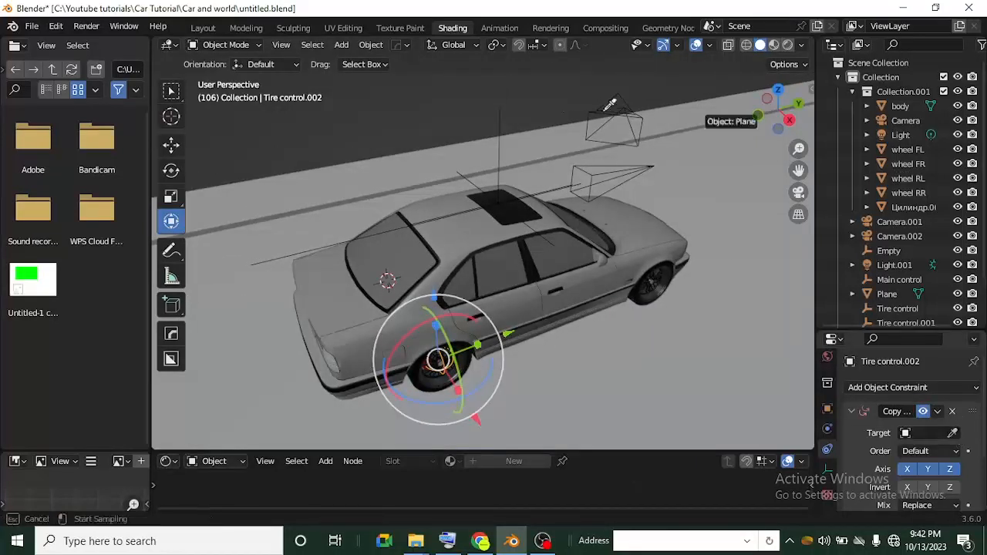
{"action": "left_click", "coordinate": [503, 138]}
- Try rotating the Empty above the roof about the global Z axis to test the rear wheel, then cancel the rotation
{"action": "left_click", "coordinate": [499, 142]}
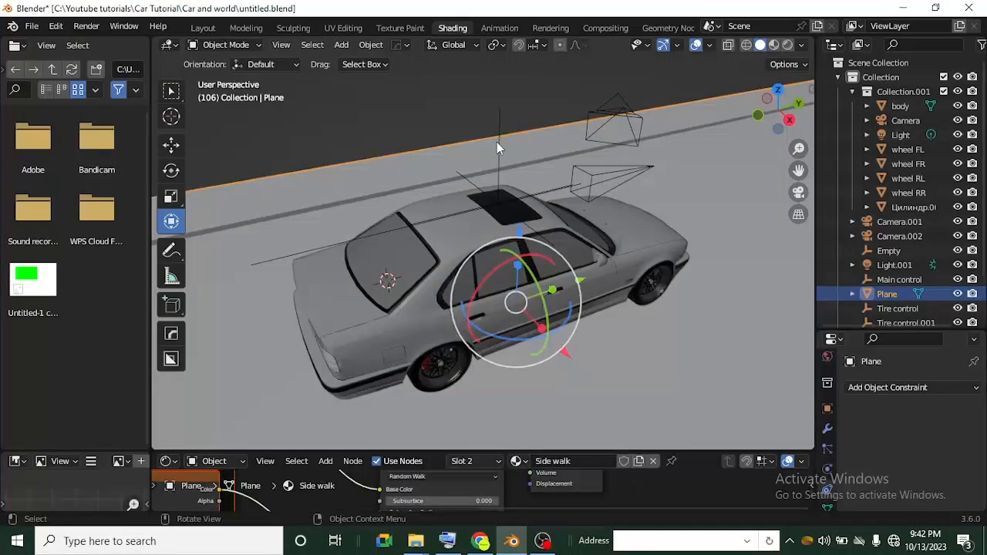
{"action": "left_click", "coordinate": [500, 152]}
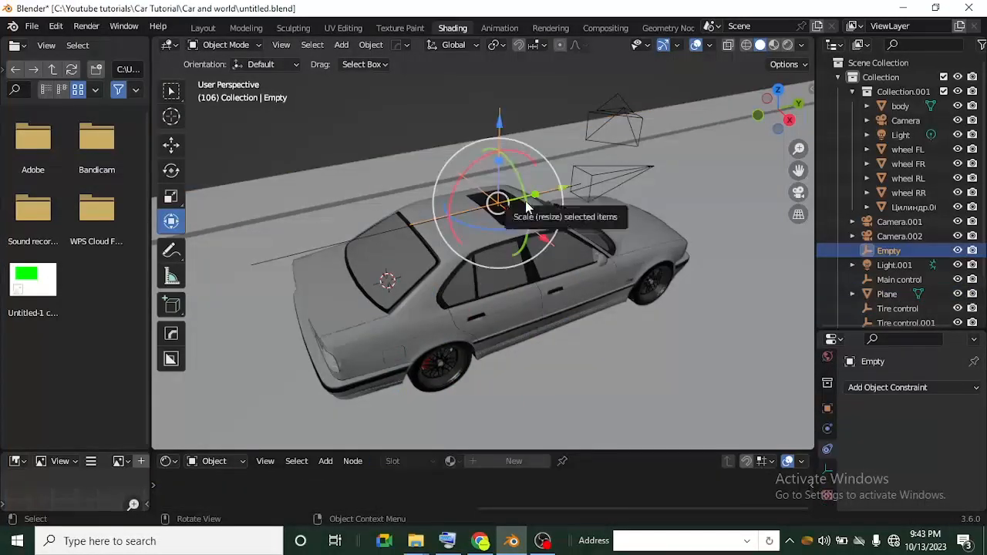
{"action": "key", "text": "r"}
{"action": "key", "text": "z"}
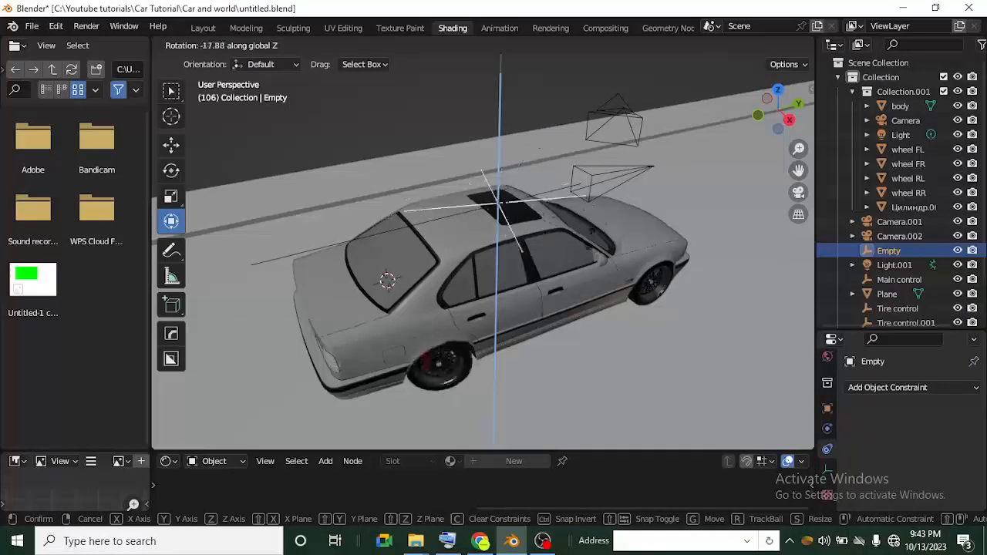
{"action": "right_click", "coordinate": [567, 193]}
- Select the tire control empties at both front wheels, Tire control.003 and Tire control
{"action": "scroll", "coordinate": [472, 355], "scroll_direction": "down", "scroll_amount": 1}
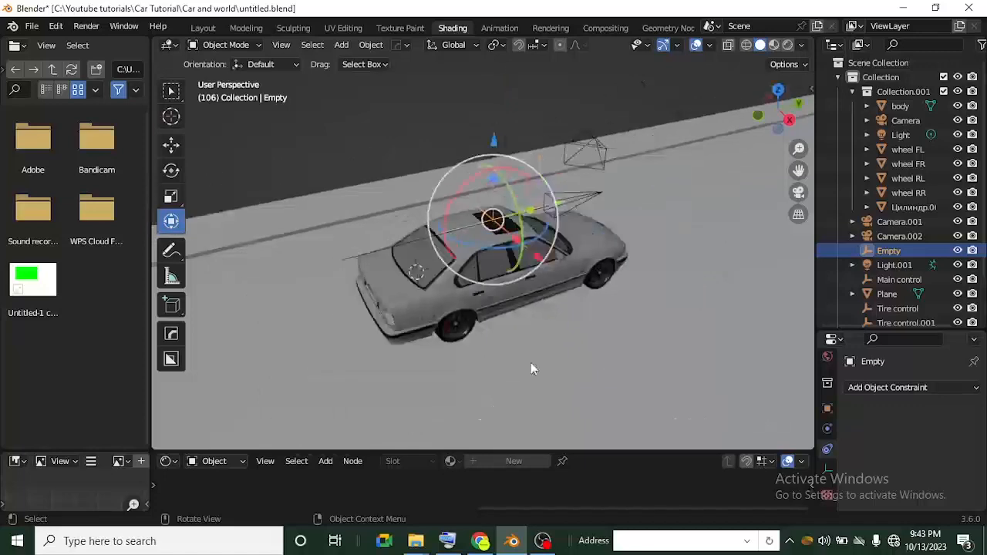
{"action": "middle_click_drag", "start_coordinate": [531, 363], "coordinate": [479, 333]}
{"action": "scroll", "coordinate": [588, 340], "scroll_direction": "up", "scroll_amount": 4}
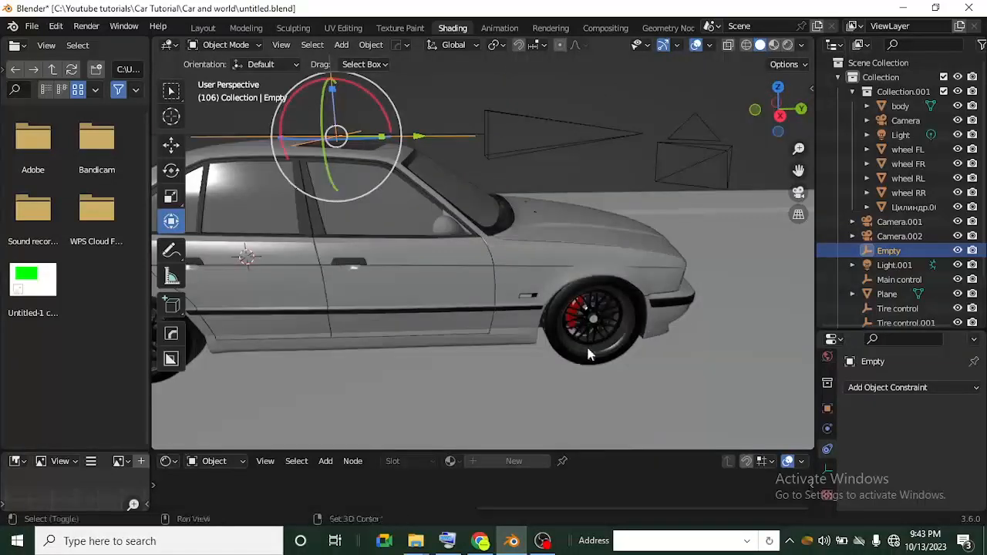
{"action": "middle_click_drag", "start_coordinate": [589, 351], "coordinate": [420, 298], "text": "shift"}
{"action": "scroll", "coordinate": [415, 299], "scroll_direction": "up", "scroll_amount": 2}
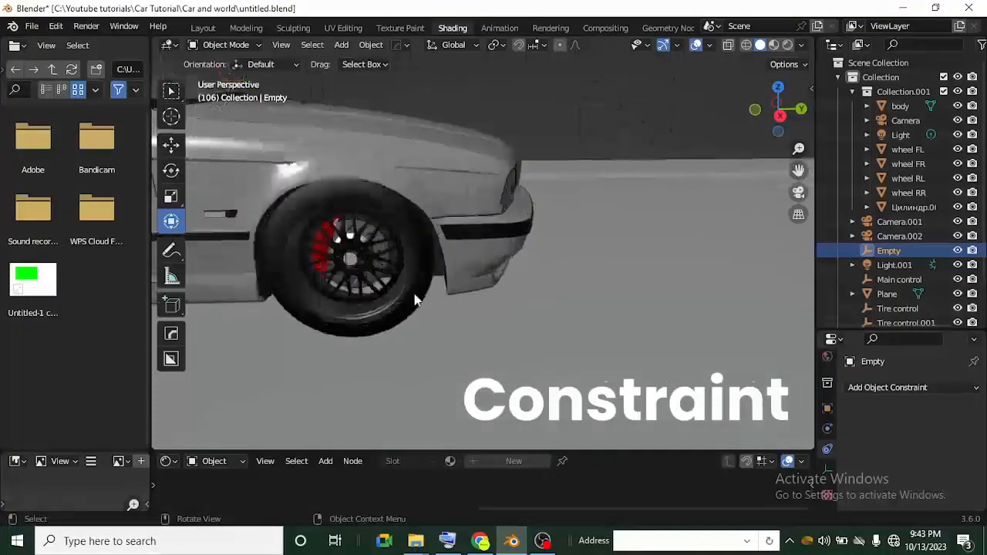
{"action": "left_click", "coordinate": [376, 261]}
{"action": "scroll", "coordinate": [527, 285], "scroll_direction": "down", "scroll_amount": 5}
{"action": "middle_click_drag", "start_coordinate": [528, 286], "coordinate": [212, 267]}
{"action": "scroll", "coordinate": [501, 272], "scroll_direction": "up", "scroll_amount": 4}
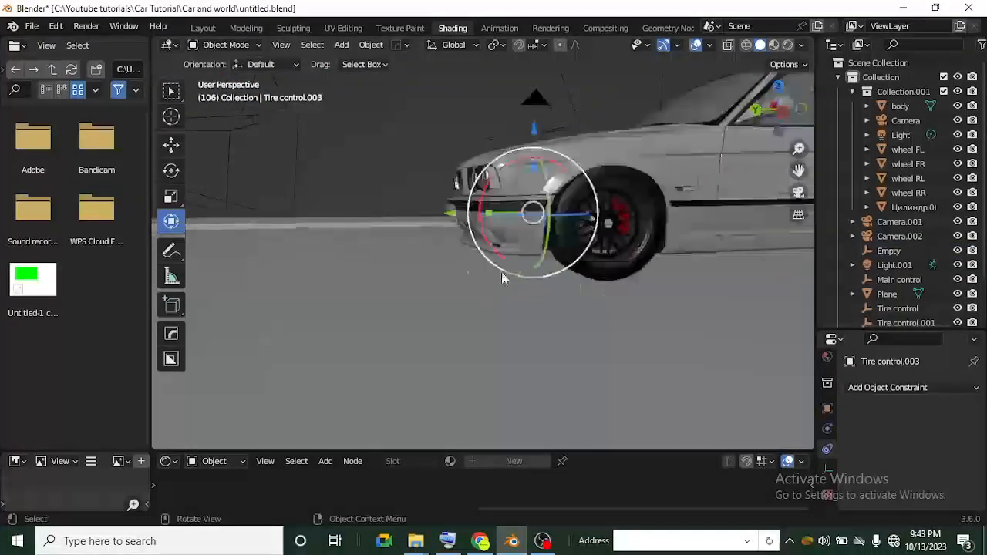
{"action": "left_click", "coordinate": [641, 216], "text": "shift"}
{"action": "middle_click_drag", "start_coordinate": [641, 216], "coordinate": [310, 258]}
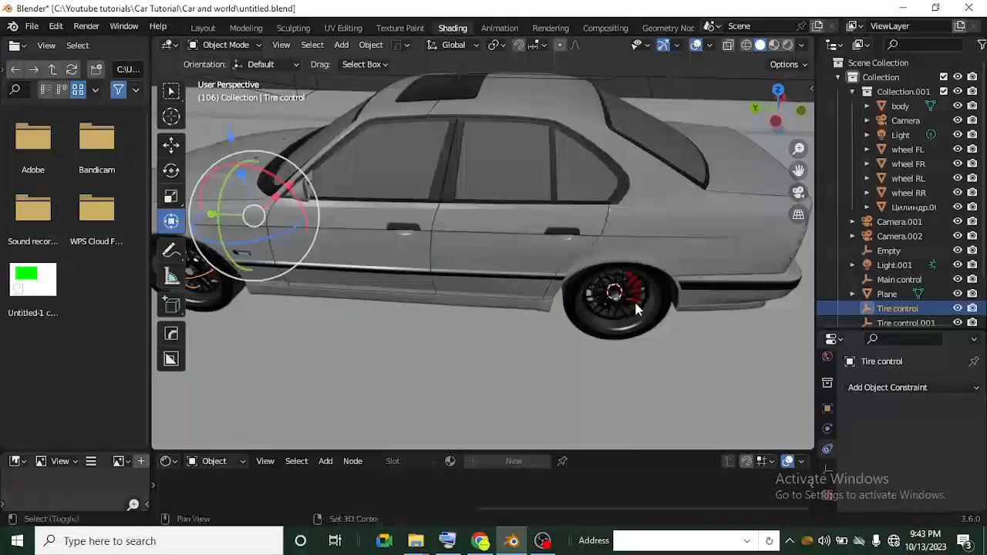
- Add both rear wheels' tire control empties to the selection, making Tire control.002 the active object last
{"action": "left_click", "coordinate": [634, 299], "text": "shift"}
{"action": "scroll", "coordinate": [640, 303], "scroll_direction": "down", "scroll_amount": 5}
{"action": "middle_click_drag", "start_coordinate": [641, 302], "coordinate": [427, 313]}
{"action": "scroll", "coordinate": [494, 362], "scroll_direction": "up", "scroll_amount": 4}
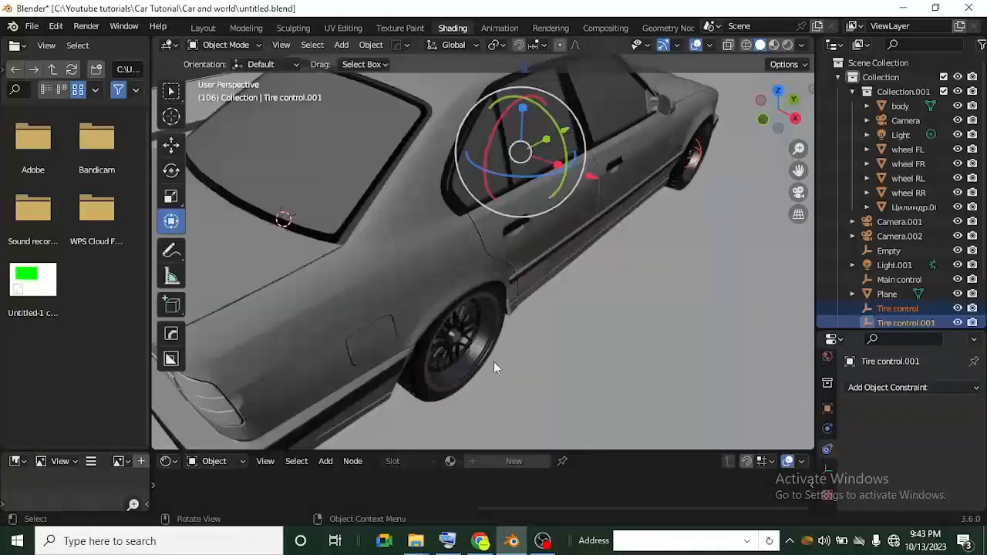
{"action": "middle_click_drag", "start_coordinate": [443, 360], "coordinate": [414, 313]}
{"action": "left_click", "coordinate": [415, 304], "text": "shift"}
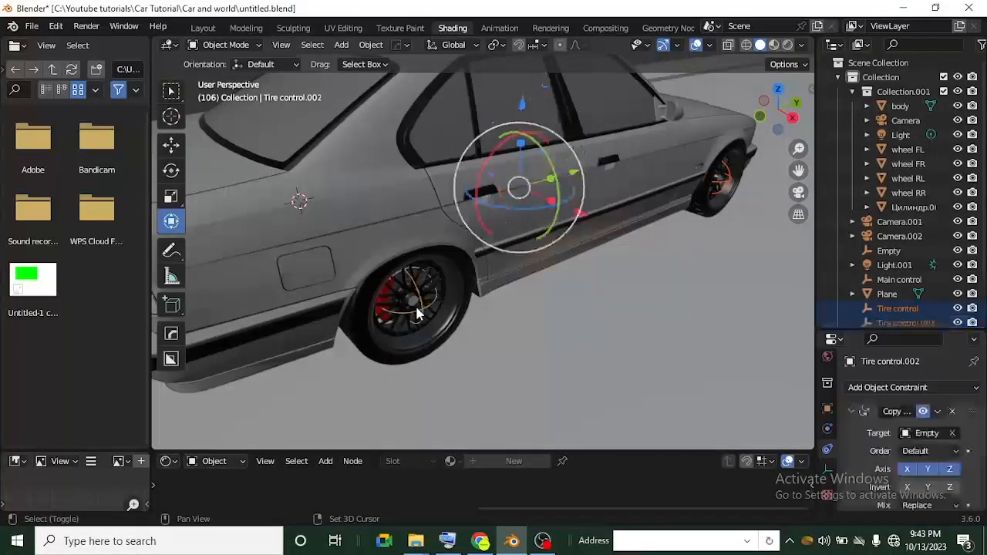
- Copy the Copy Rotation constraint from Tire control.002 to the other selected tire control empties
{"action": "scroll", "coordinate": [935, 443], "scroll_direction": "down", "scroll_amount": 3}
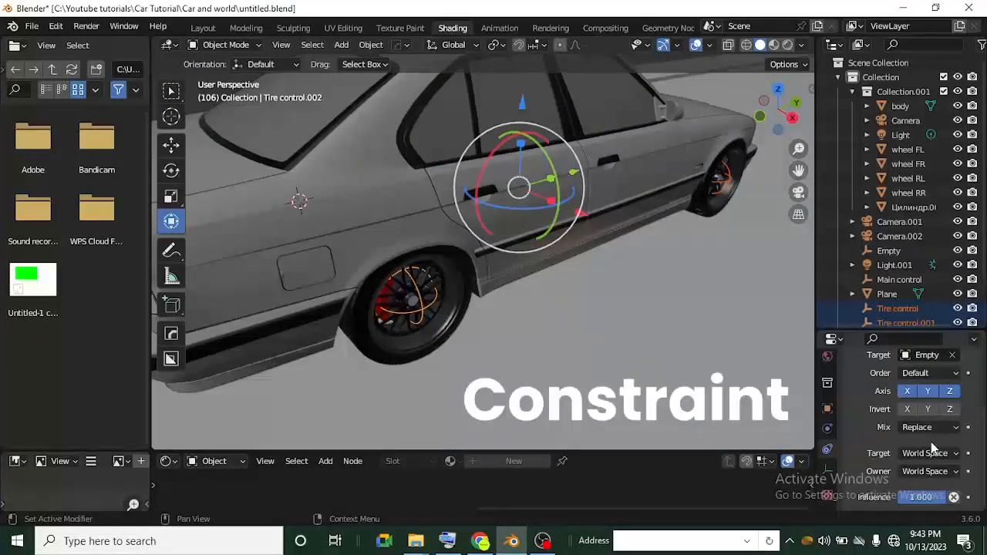
{"action": "scroll", "coordinate": [555, 149], "scroll_direction": "down", "scroll_amount": 1}
{"action": "middle_click_drag", "start_coordinate": [549, 148], "coordinate": [540, 206], "text": "shift"}
{"action": "scroll", "coordinate": [582, 155], "scroll_direction": "down", "scroll_amount": 3}
{"action": "scroll", "coordinate": [929, 447], "scroll_direction": "up", "scroll_amount": 3}
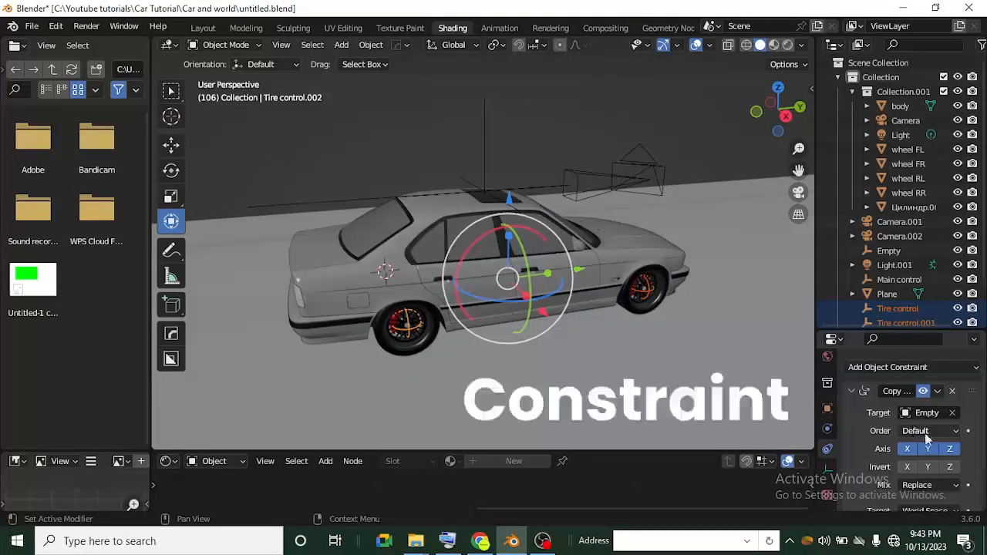
{"action": "scroll", "coordinate": [939, 456], "scroll_direction": "down", "scroll_amount": 3}
{"action": "scroll", "coordinate": [929, 412], "scroll_direction": "up", "scroll_amount": 1}
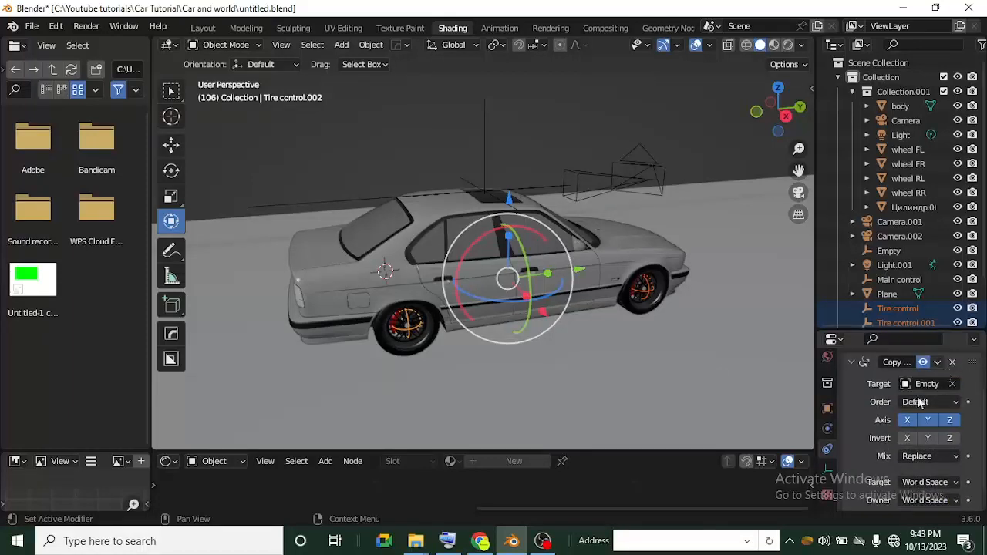
{"action": "left_click", "coordinate": [937, 363]}
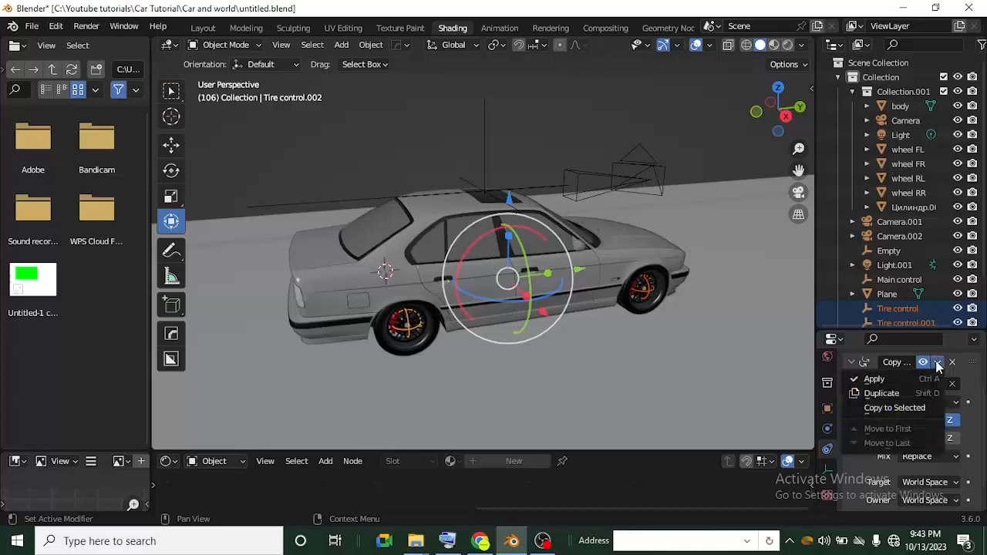
{"action": "left_click", "coordinate": [895, 409]}
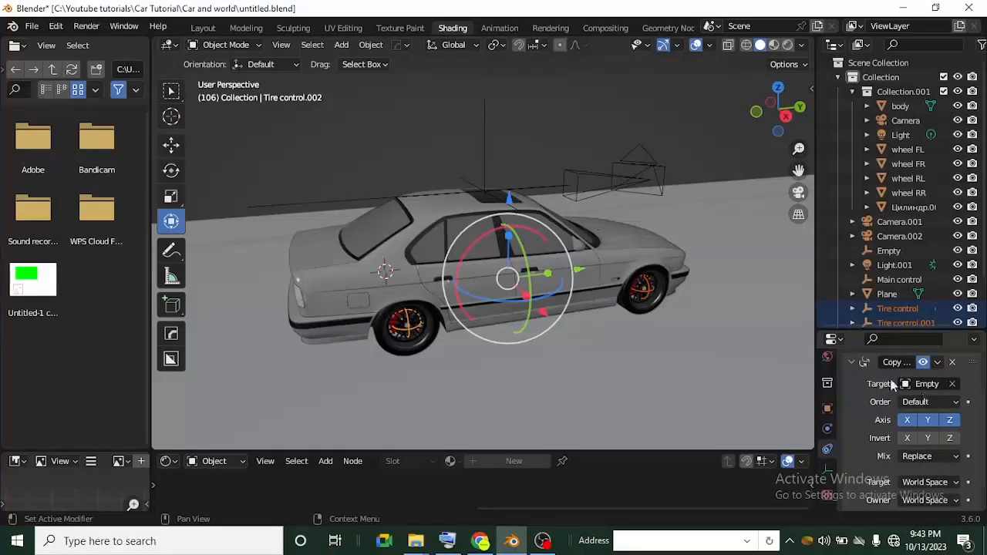
{"action": "scroll", "coordinate": [430, 300], "scroll_direction": "up", "scroll_amount": 2}
{"action": "scroll", "coordinate": [431, 300], "scroll_direction": "down", "scroll_amount": 2}
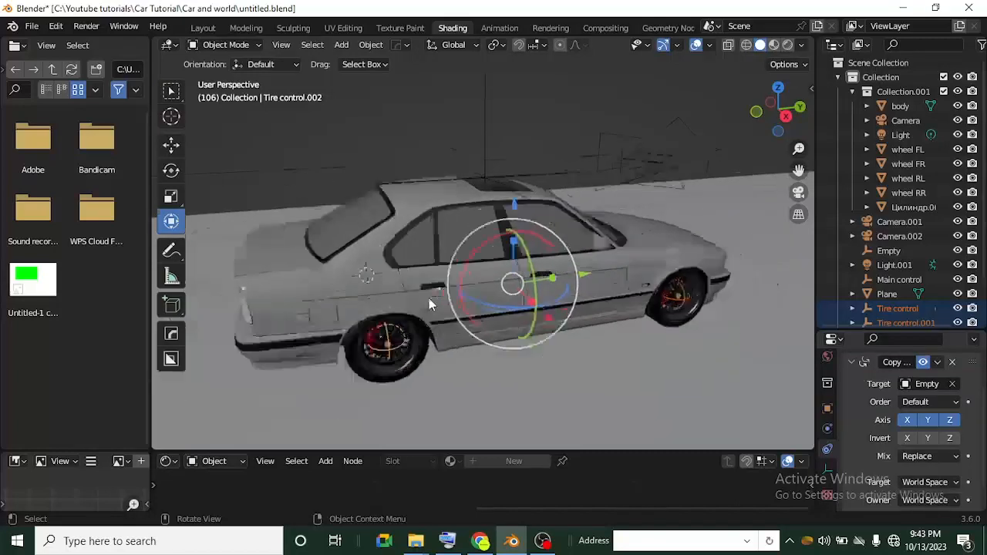
- Try rotating the Empty above the roof about the global Z axis to check all four wheels, and cancel the rotation
{"action": "left_click", "coordinate": [484, 176]}
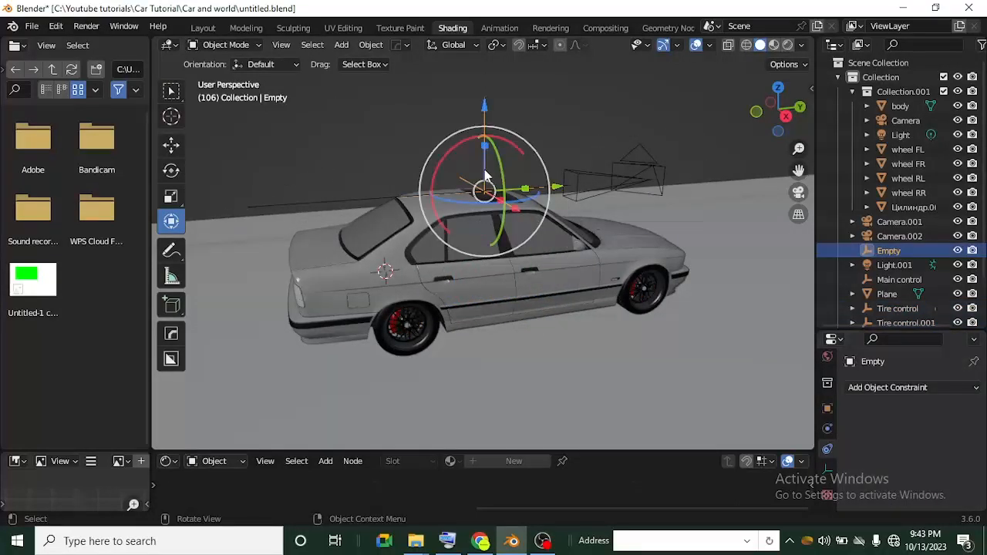
{"action": "key", "text": "r"}
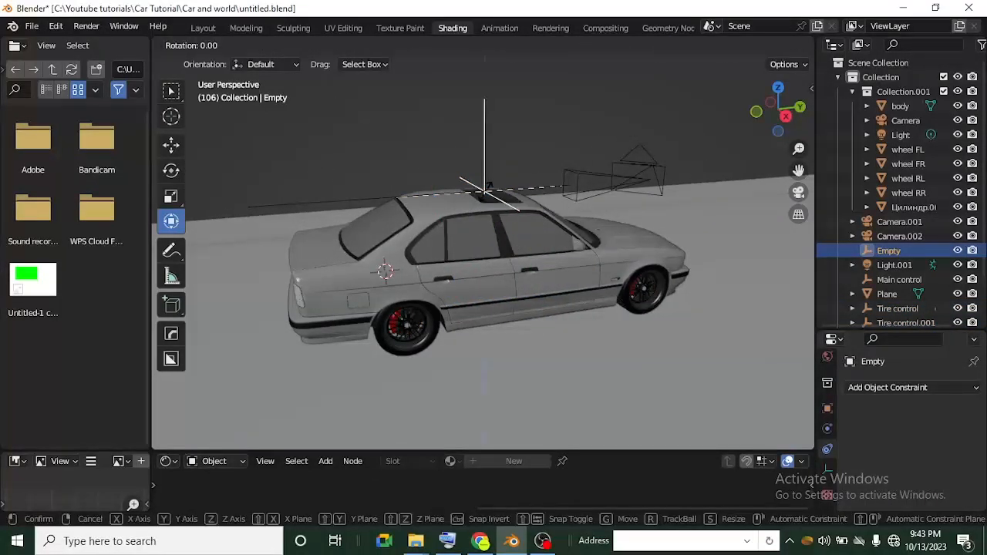
{"action": "key", "text": "z"}
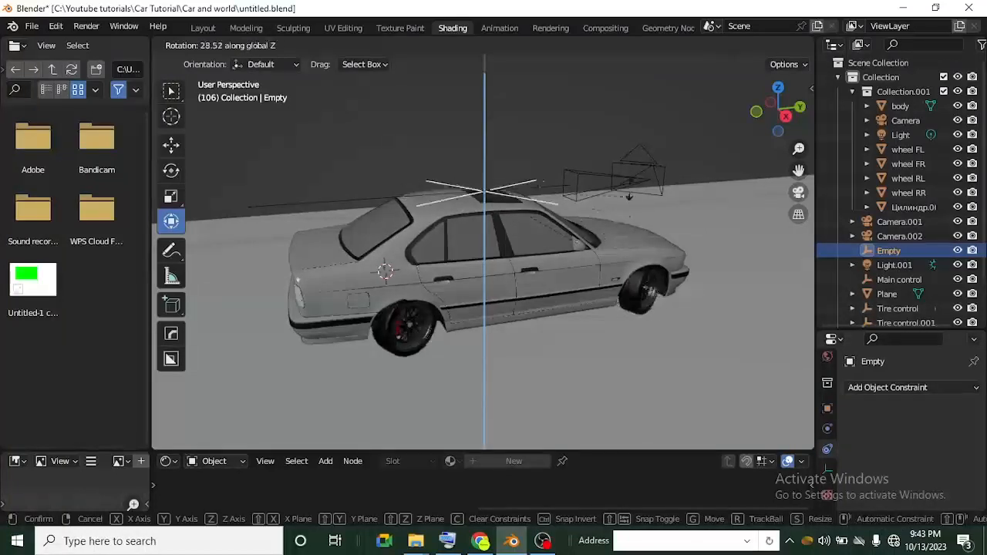
{"action": "left_click", "coordinate": [535, 318]}
{"action": "middle_click_drag", "start_coordinate": [535, 319], "coordinate": [357, 306]}
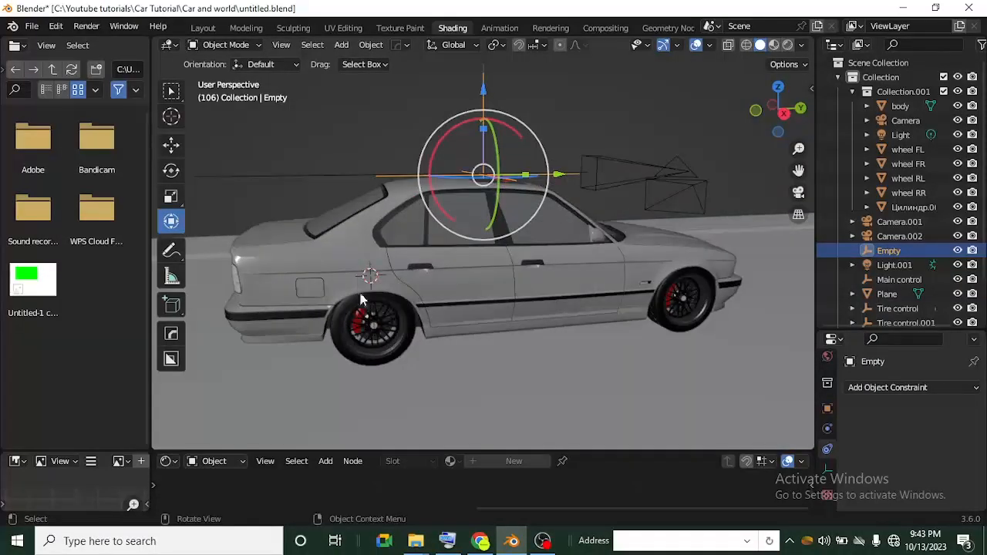
- Restrict Tire control.002's Copy Rotation constraint to the X axis and test-rotate the Empty about the X axis
{"action": "left_click", "coordinate": [385, 331]}
{"action": "scroll", "coordinate": [918, 438], "scroll_direction": "down", "scroll_amount": 4}
{"action": "scroll", "coordinate": [924, 434], "scroll_direction": "up", "scroll_amount": 3}
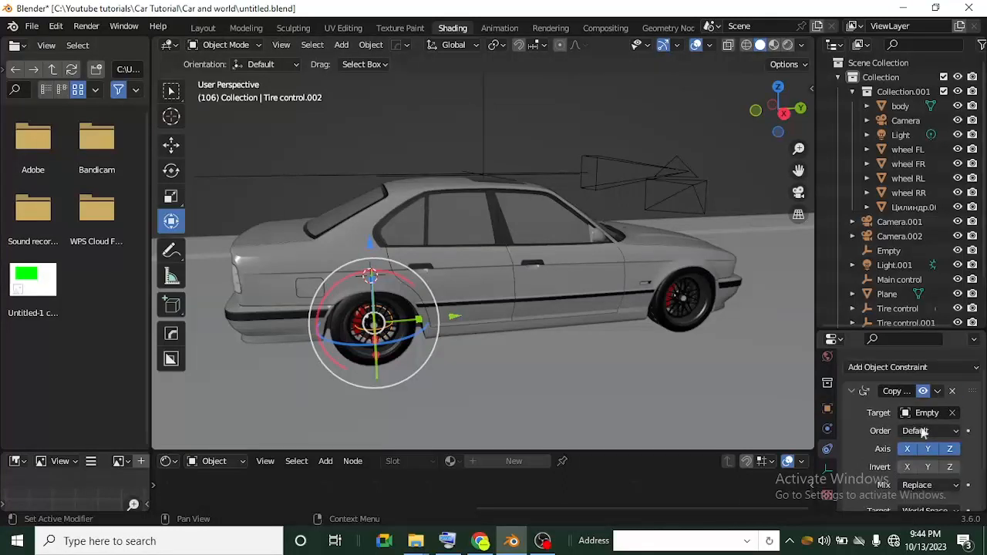
{"action": "scroll", "coordinate": [923, 419], "scroll_direction": "down", "scroll_amount": 3}
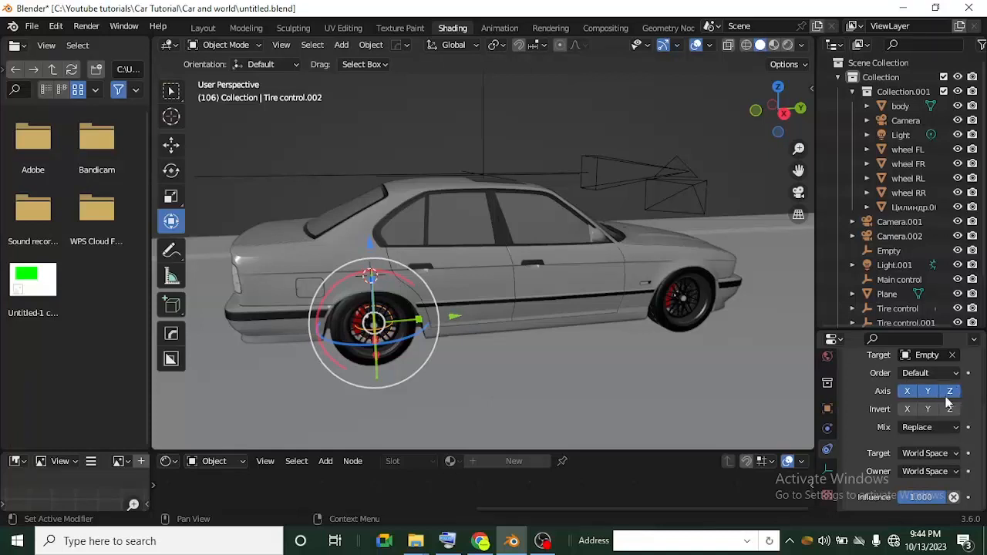
{"action": "left_click", "coordinate": [929, 392]}
{"action": "left_click", "coordinate": [950, 392]}
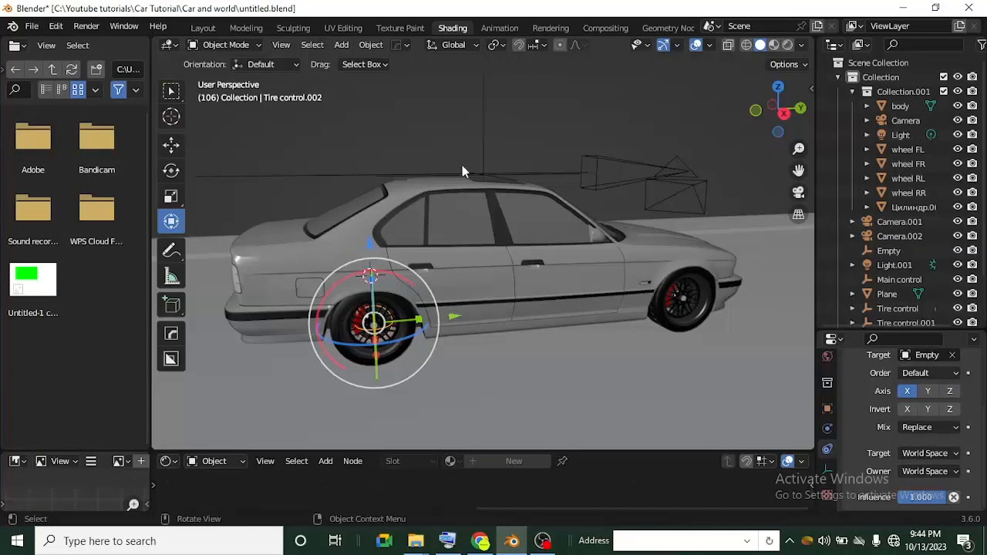
{"action": "left_click", "coordinate": [484, 161]}
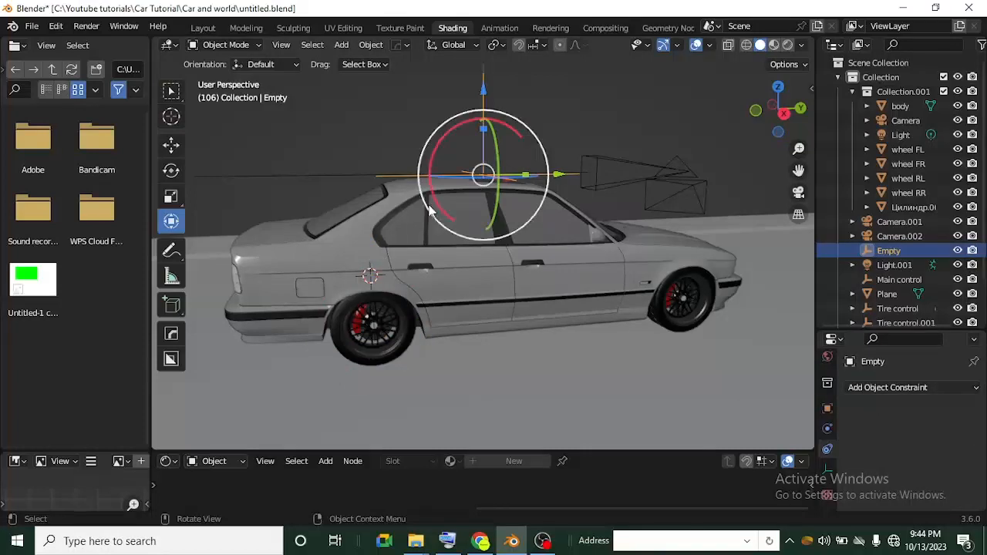
{"action": "left_click_drag", "start_coordinate": [436, 209], "coordinate": [312, 343]}
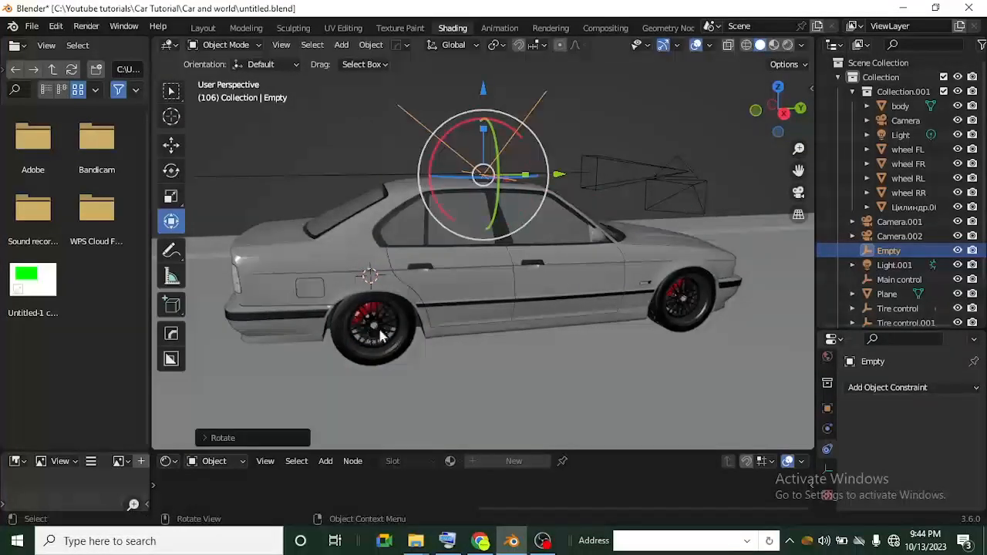
- Restrict the Copy Rotation constraint of the other rear wheel's Tire control.001 to the X axis only
{"action": "middle_click_drag", "start_coordinate": [342, 327], "coordinate": [586, 347]}
{"action": "scroll", "coordinate": [594, 351], "scroll_direction": "up", "scroll_amount": 5}
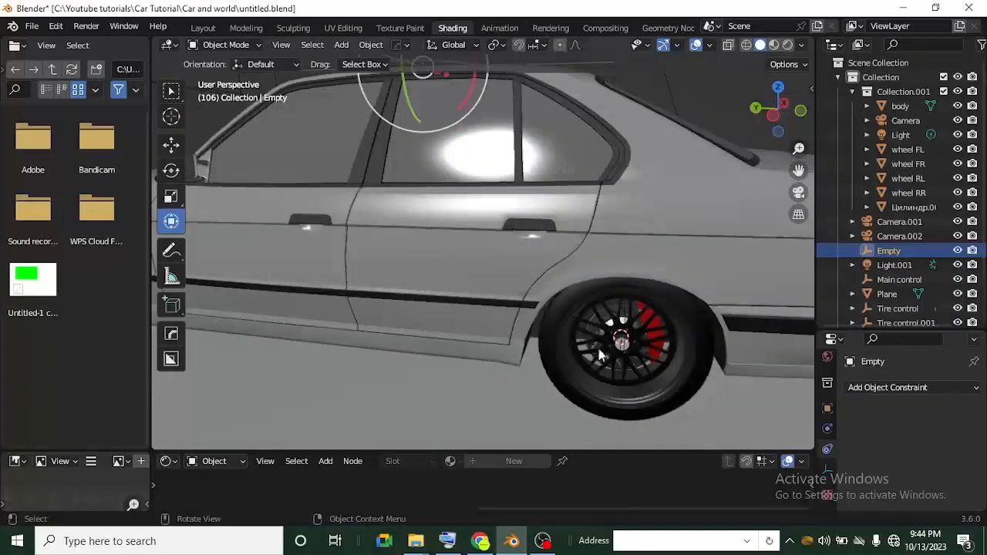
{"action": "left_click", "coordinate": [604, 348]}
{"action": "left_click", "coordinate": [947, 470]}
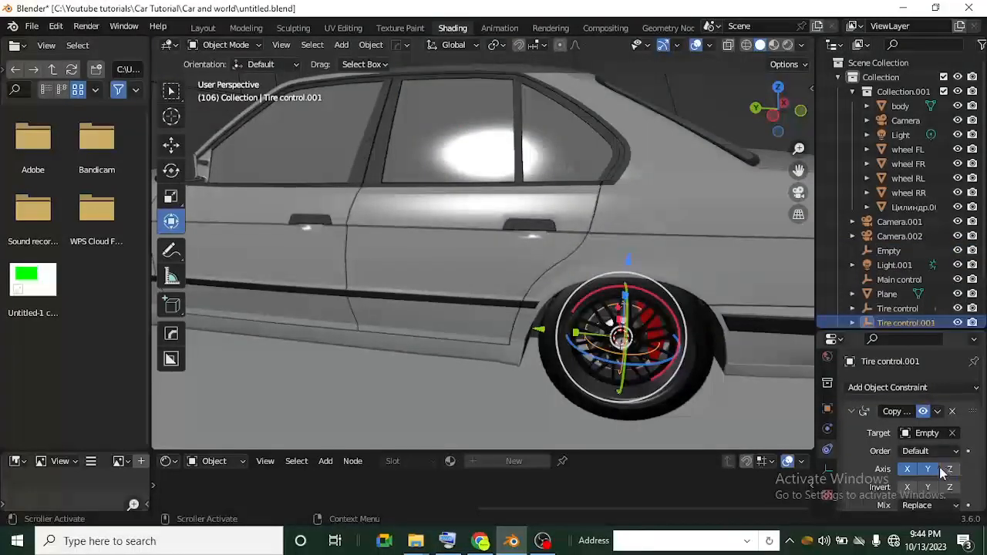
{"action": "left_click", "coordinate": [930, 470]}
- Try rotating the Empty about the global Y axis to test the front wheel's tire control
{"action": "scroll", "coordinate": [411, 285], "scroll_direction": "down", "scroll_amount": 5}
{"action": "middle_click_drag", "start_coordinate": [411, 285], "coordinate": [478, 339]}
{"action": "left_click", "coordinate": [456, 322]}
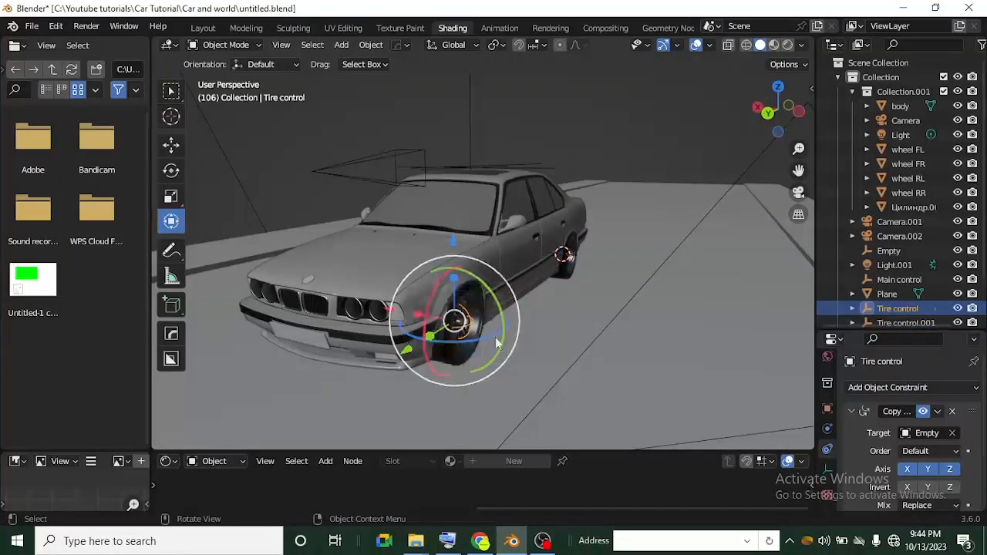
{"action": "left_click", "coordinate": [470, 146]}
{"action": "key", "text": "r"}
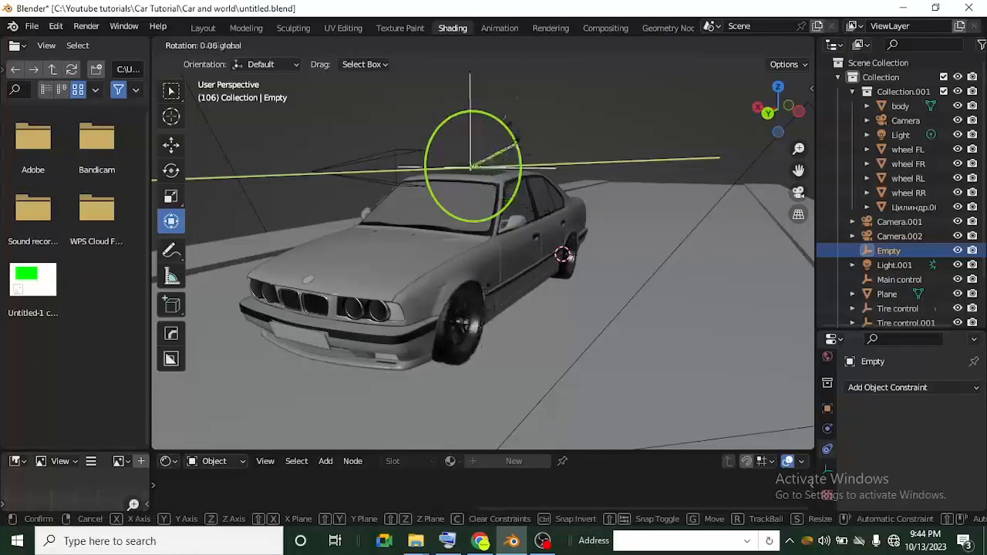
{"action": "left_click", "coordinate": [529, 187]}
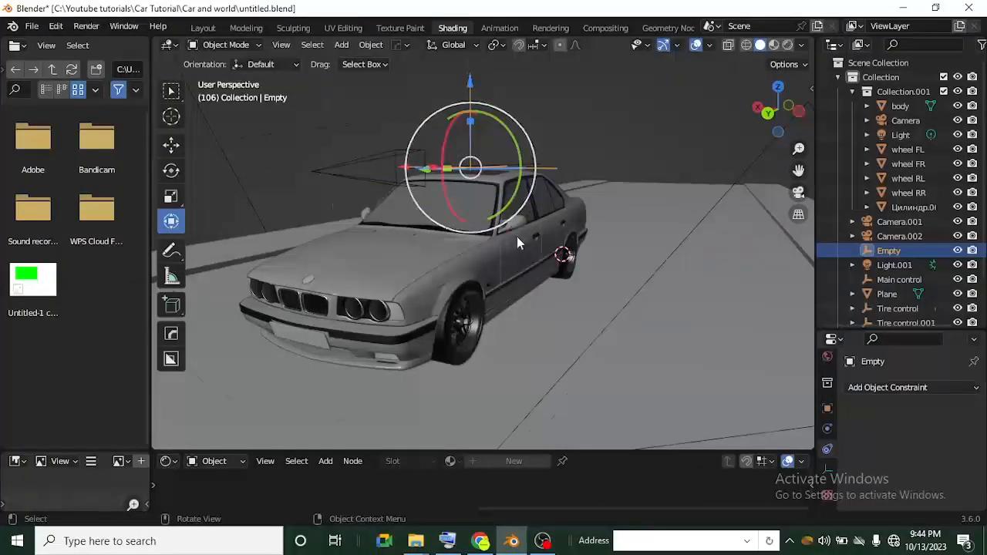
- Disable the Y axis in the Copy Rotation constraint of the front wheel's Tire control
{"action": "scroll", "coordinate": [520, 238], "scroll_direction": "up", "scroll_amount": 2}
{"action": "left_click", "coordinate": [445, 389]}
{"action": "left_click", "coordinate": [929, 469]}
- Disable the Y axis in the Copy Rotation constraint of Tire control.003 at the opposite front wheel
{"action": "scroll", "coordinate": [368, 295], "scroll_direction": "down", "scroll_amount": 4}
{"action": "middle_click_drag", "start_coordinate": [366, 290], "coordinate": [465, 290]}
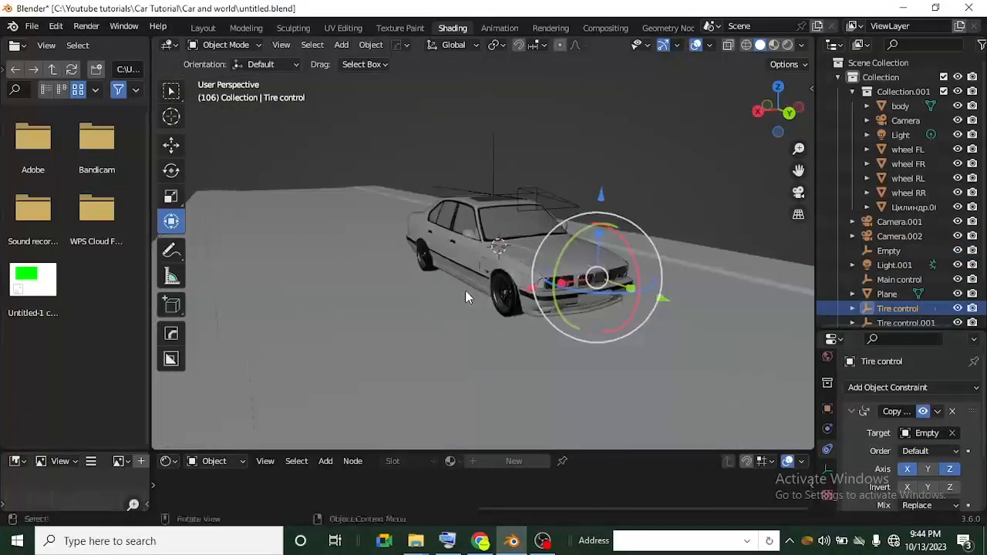
{"action": "scroll", "coordinate": [465, 290], "scroll_direction": "up", "scroll_amount": 5}
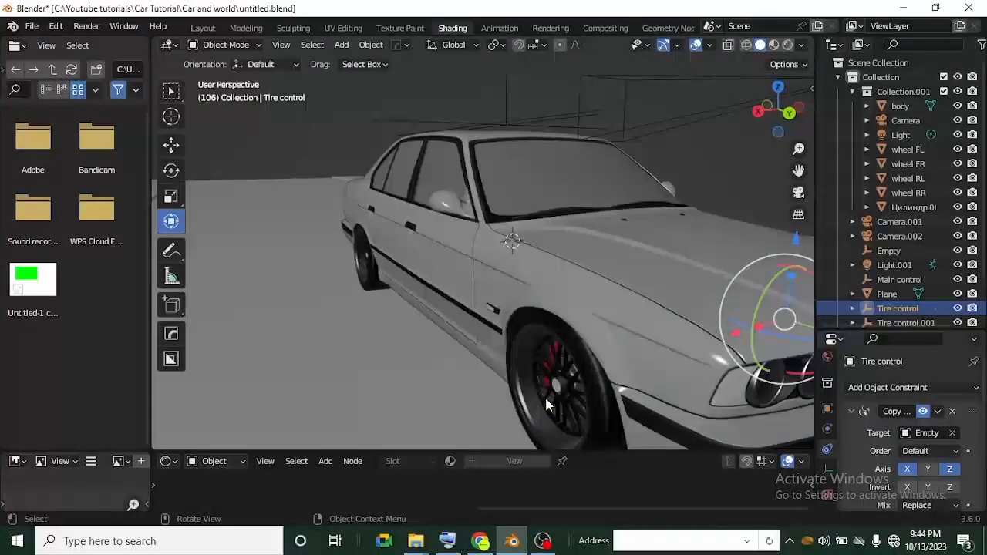
{"action": "left_click", "coordinate": [549, 399]}
{"action": "left_click", "coordinate": [928, 470]}
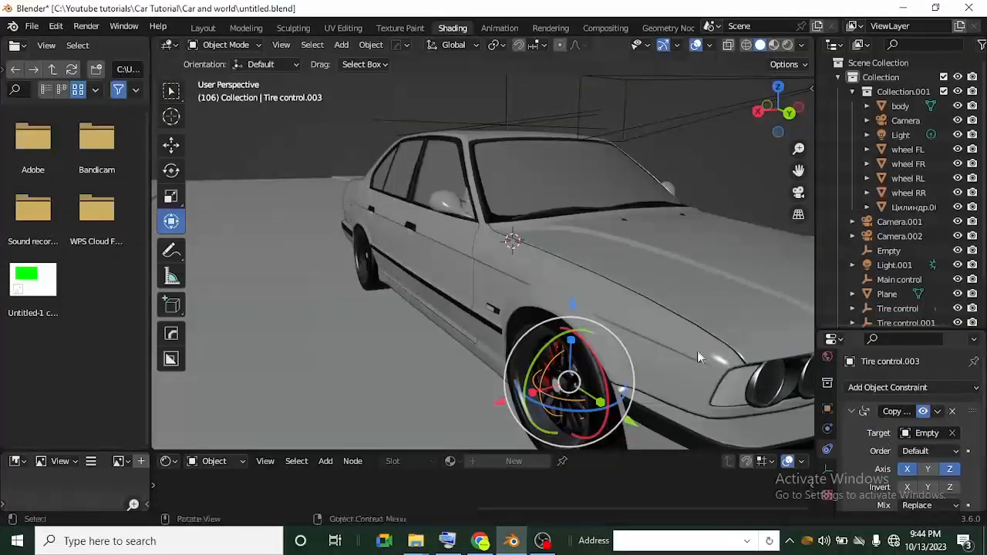
- Try turning the Empty about the Z axis to test the steering of the front wheels
{"action": "scroll", "coordinate": [697, 350], "scroll_direction": "down", "scroll_amount": 5}
{"action": "middle_click_drag", "start_coordinate": [697, 350], "coordinate": [407, 257]}
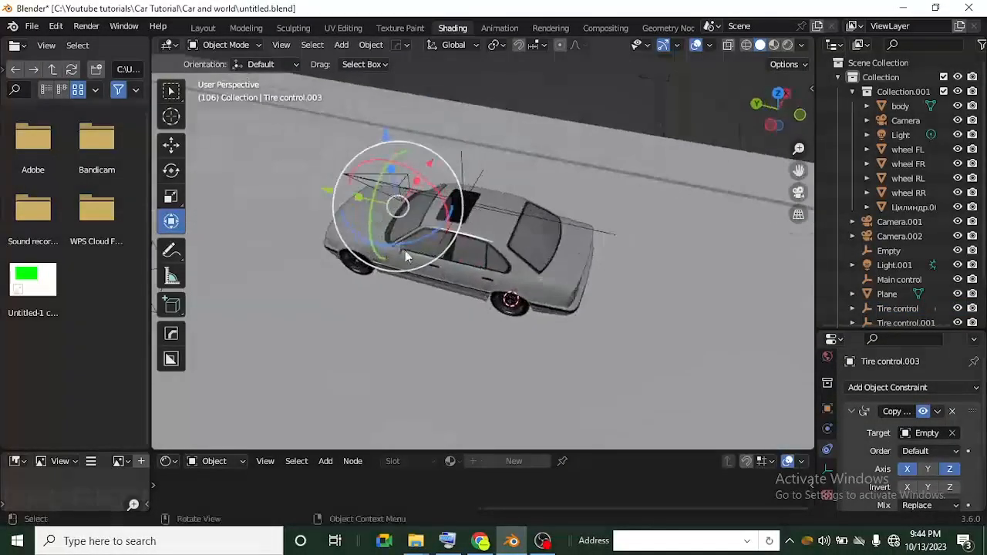
{"action": "left_click", "coordinate": [460, 179]}
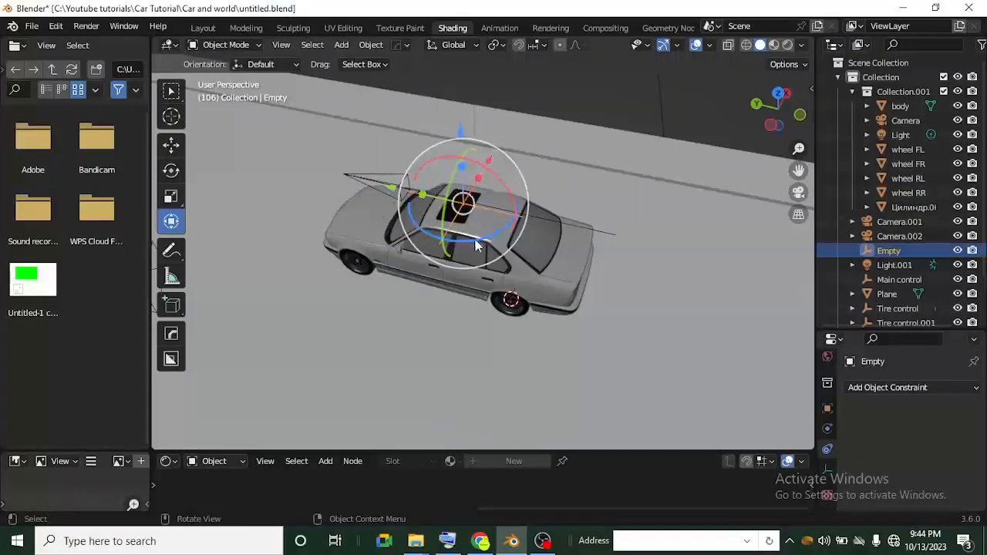
{"action": "left_click_drag", "start_coordinate": [476, 240], "coordinate": [432, 267]}
{"action": "middle_click_drag", "start_coordinate": [344, 287], "coordinate": [433, 193]}
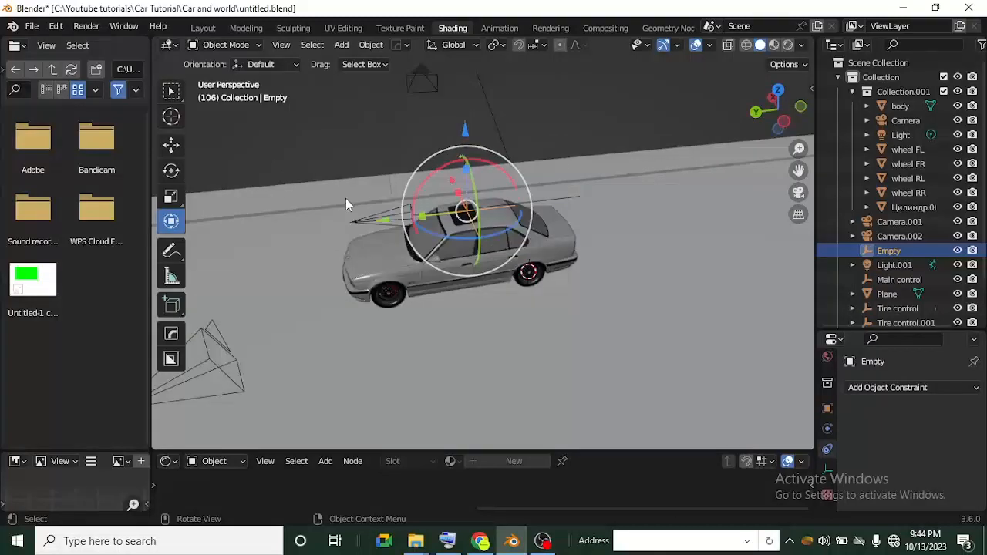
- Select the Main control arrow and examine its placement relative to the car
{"action": "left_click", "coordinate": [367, 219]}
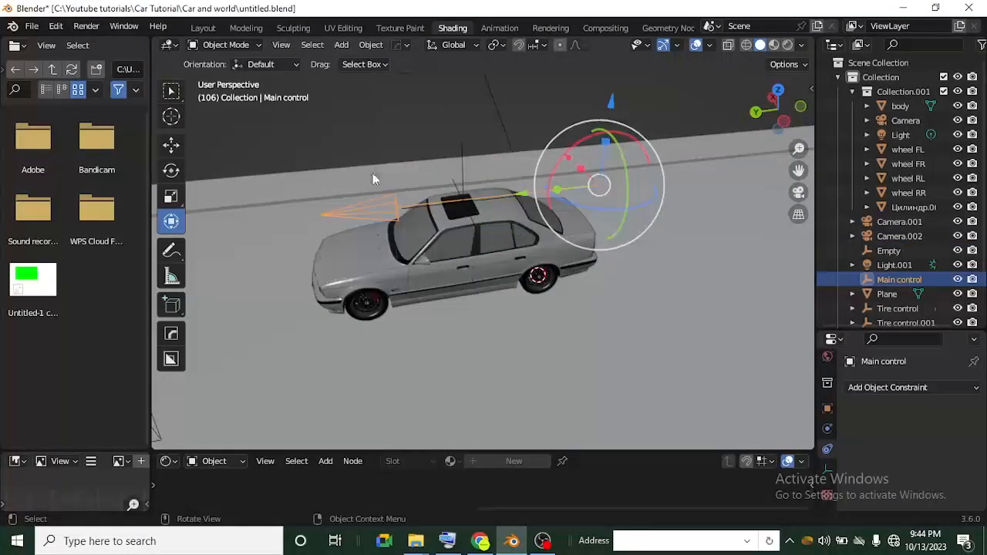
{"action": "scroll", "coordinate": [365, 261], "scroll_direction": "up", "scroll_amount": 5}
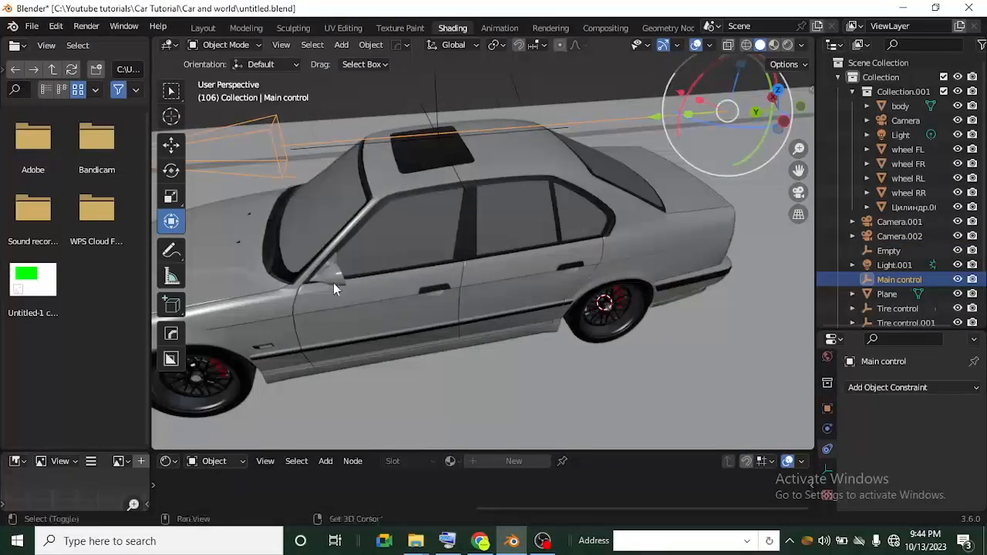
{"action": "middle_click_drag", "start_coordinate": [333, 283], "coordinate": [452, 307]}
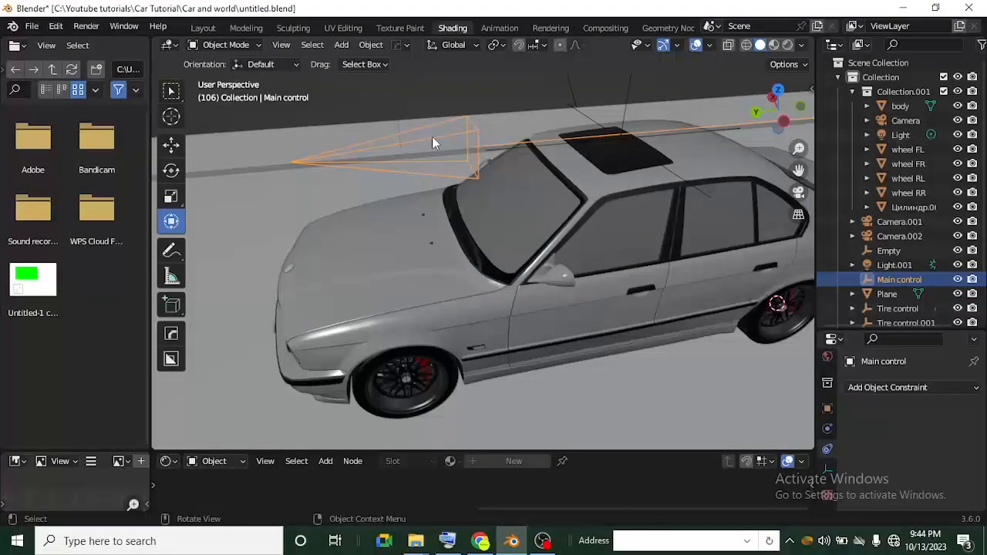
{"action": "scroll", "coordinate": [432, 137], "scroll_direction": "down", "scroll_amount": 3}
{"action": "middle_click_drag", "start_coordinate": [495, 289], "coordinate": [497, 239]}
- Add a Child Of constraint to the front wheel's Tire control, keeping its Copy Rotation constraint
{"action": "scroll", "coordinate": [498, 239], "scroll_direction": "up", "scroll_amount": 5}
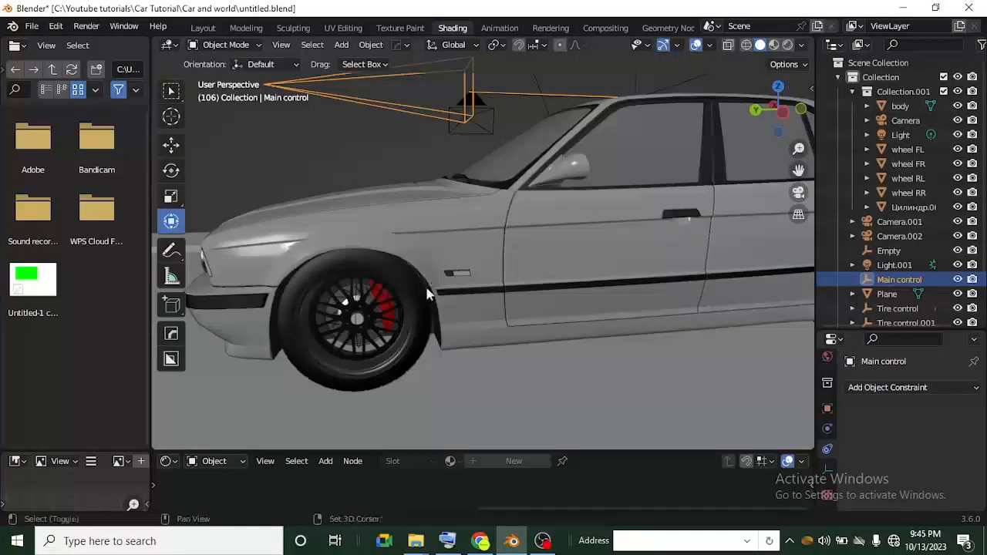
{"action": "middle_click_drag", "start_coordinate": [426, 288], "coordinate": [452, 278], "text": "shift"}
{"action": "left_click", "coordinate": [407, 315]}
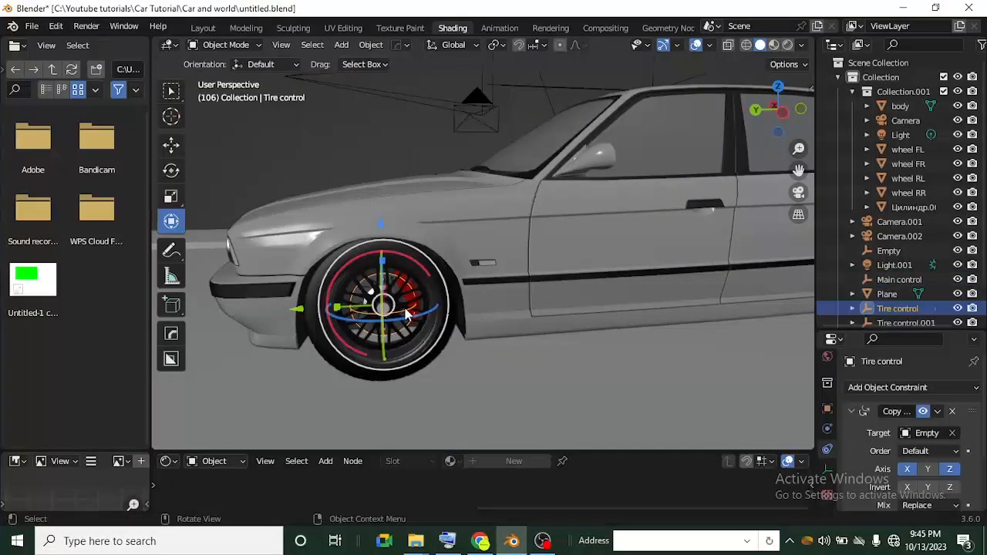
{"action": "scroll", "coordinate": [912, 432], "scroll_direction": "down", "scroll_amount": 2}
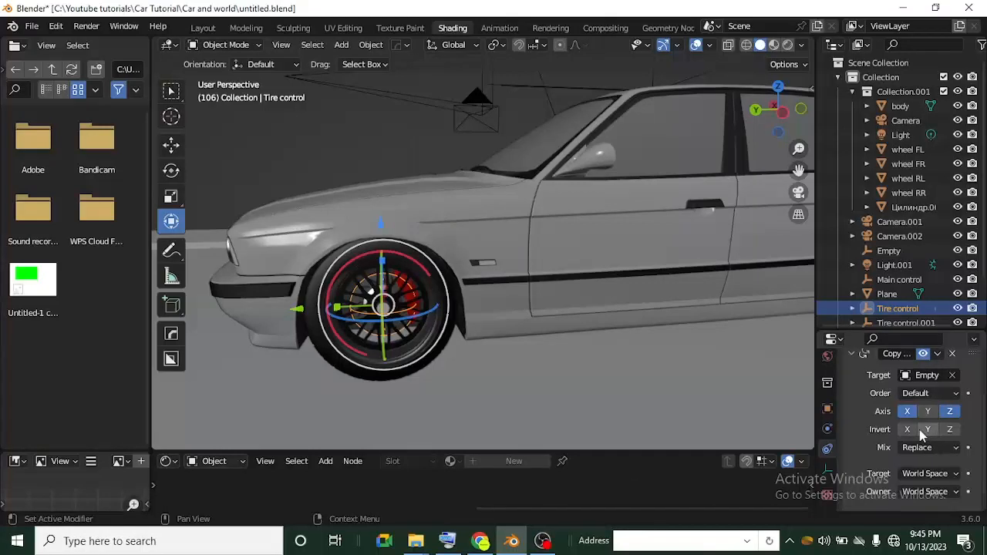
{"action": "scroll", "coordinate": [922, 421], "scroll_direction": "up", "scroll_amount": 1}
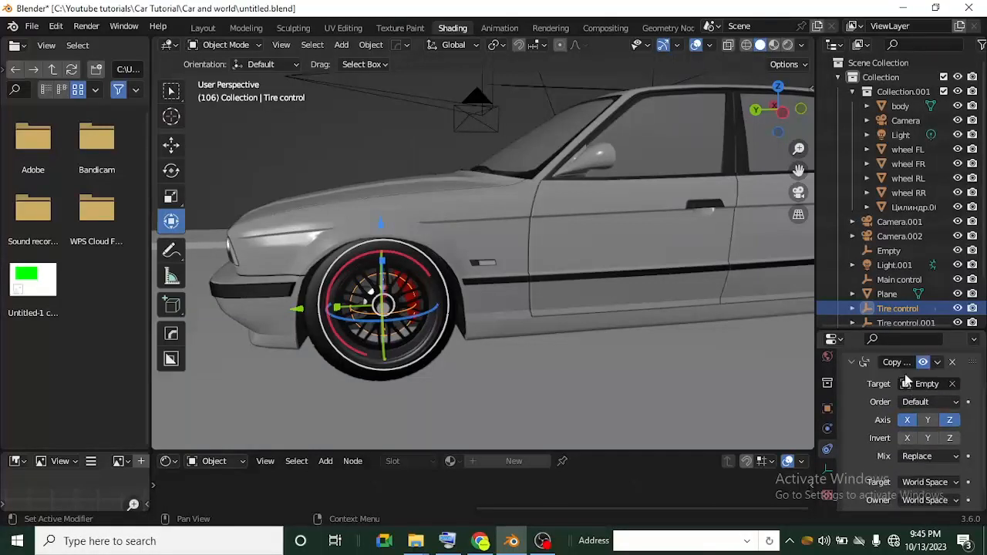
{"action": "scroll", "coordinate": [907, 381], "scroll_direction": "up", "scroll_amount": 2}
{"action": "left_click", "coordinate": [903, 387]}
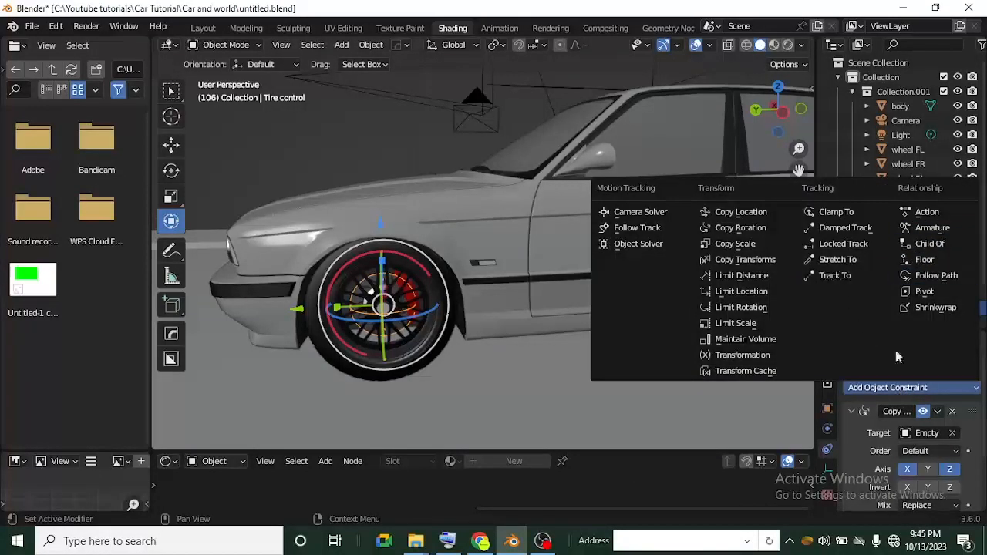
{"action": "left_click", "coordinate": [926, 246]}
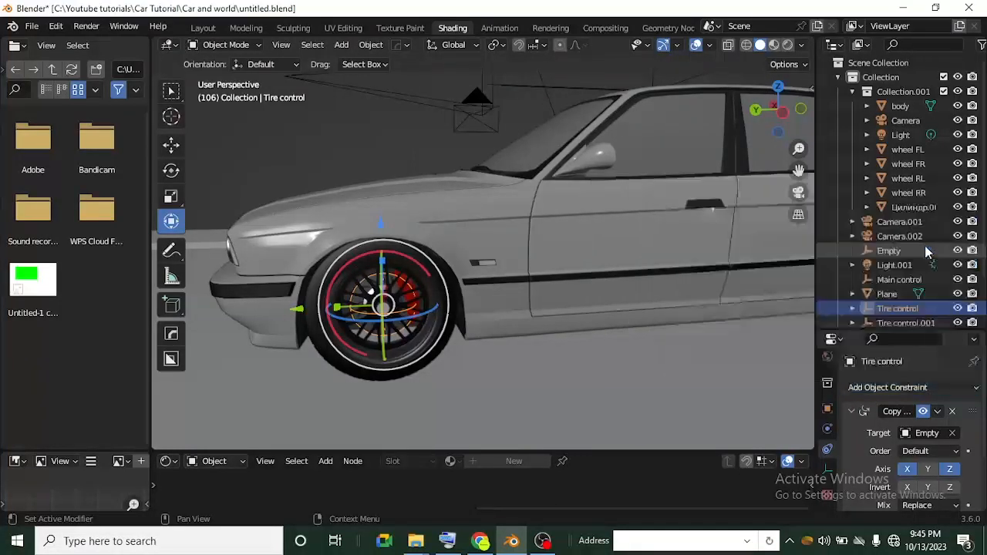
- Set the target of Tire control's Child Of constraint to the Main control arrow
{"action": "scroll", "coordinate": [936, 444], "scroll_direction": "down", "scroll_amount": 5}
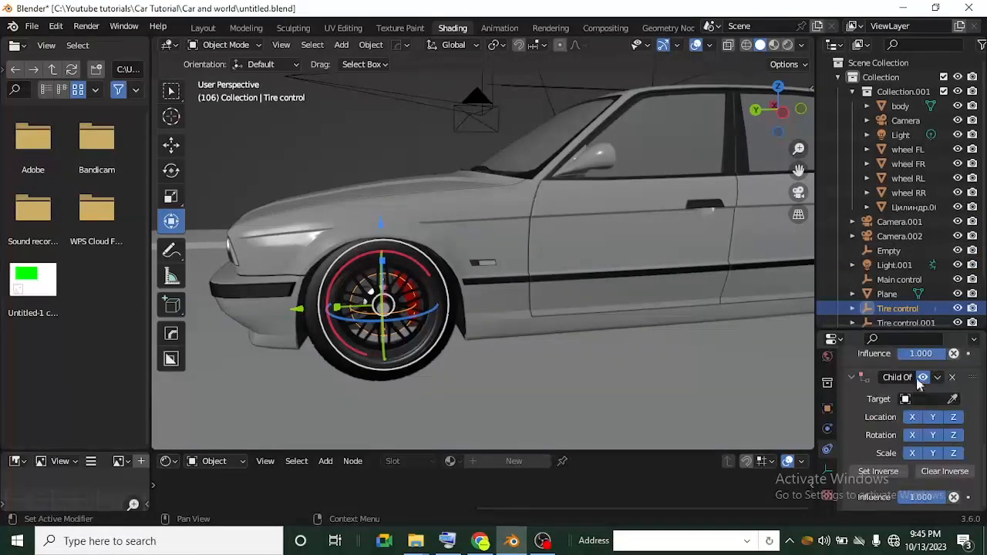
{"action": "left_click", "coordinate": [954, 401]}
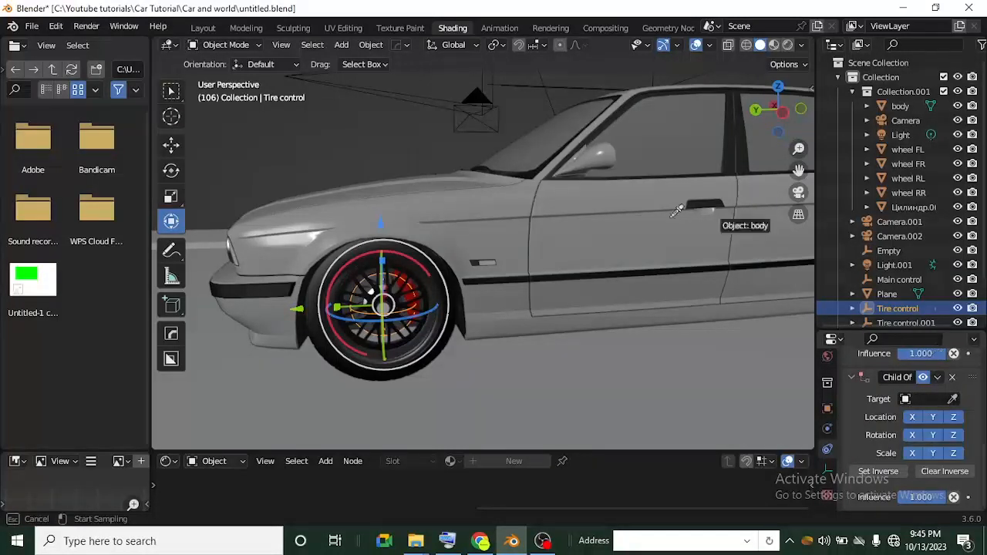
{"action": "left_click", "coordinate": [410, 86]}
- Select the other three tire control empties, Tire control.001, Tire control.002 and Tire control.003, with Tire control.003 active
{"action": "scroll", "coordinate": [408, 94], "scroll_direction": "down", "scroll_amount": 4}
{"action": "middle_click_drag", "start_coordinate": [408, 96], "coordinate": [429, 276], "text": "shift"}
{"action": "scroll", "coordinate": [429, 279], "scroll_direction": "up", "scroll_amount": 1}
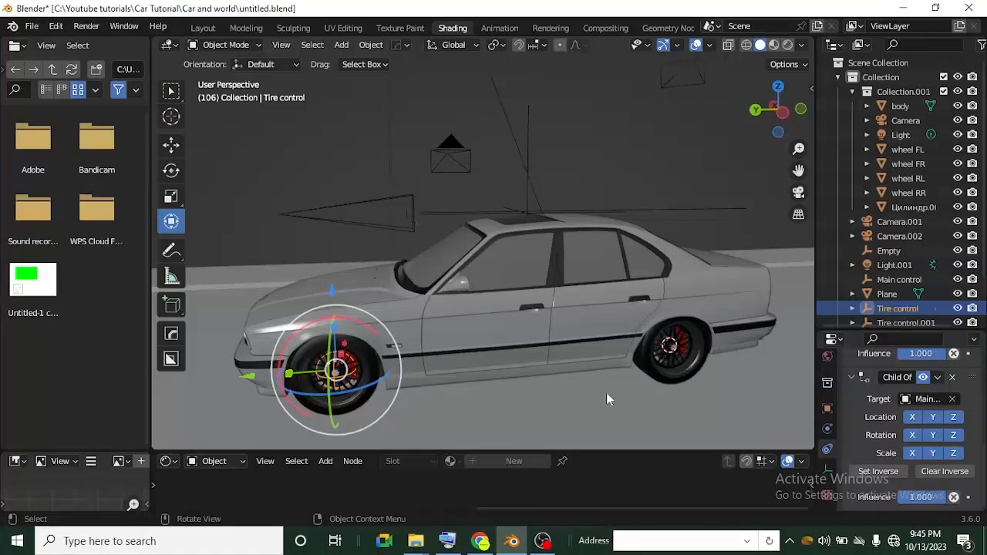
{"action": "scroll", "coordinate": [463, 332], "scroll_direction": "up", "scroll_amount": 1}
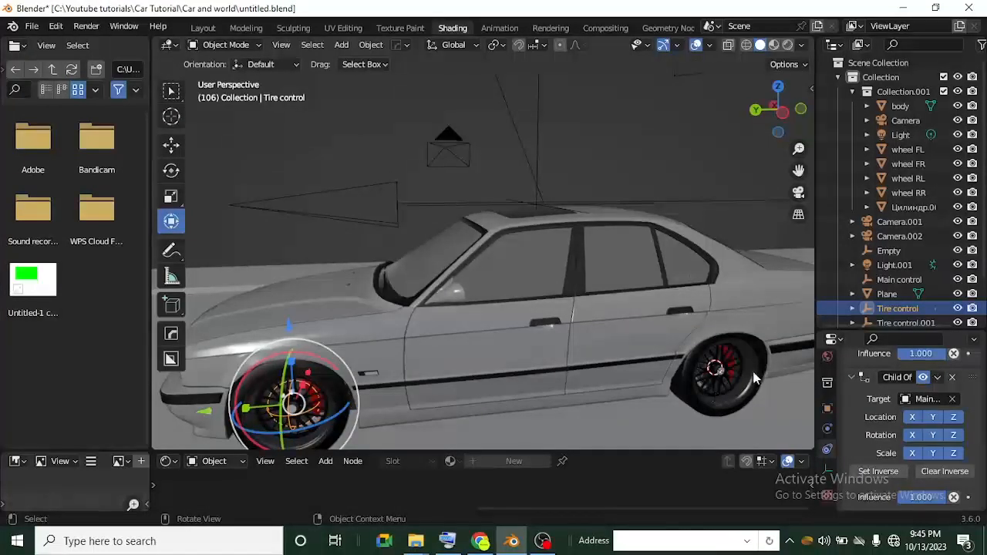
{"action": "left_click", "coordinate": [715, 370]}
{"action": "scroll", "coordinate": [732, 378], "scroll_direction": "down", "scroll_amount": 3}
{"action": "middle_click_drag", "start_coordinate": [732, 377], "coordinate": [430, 371]}
{"action": "scroll", "coordinate": [431, 371], "scroll_direction": "up", "scroll_amount": 2}
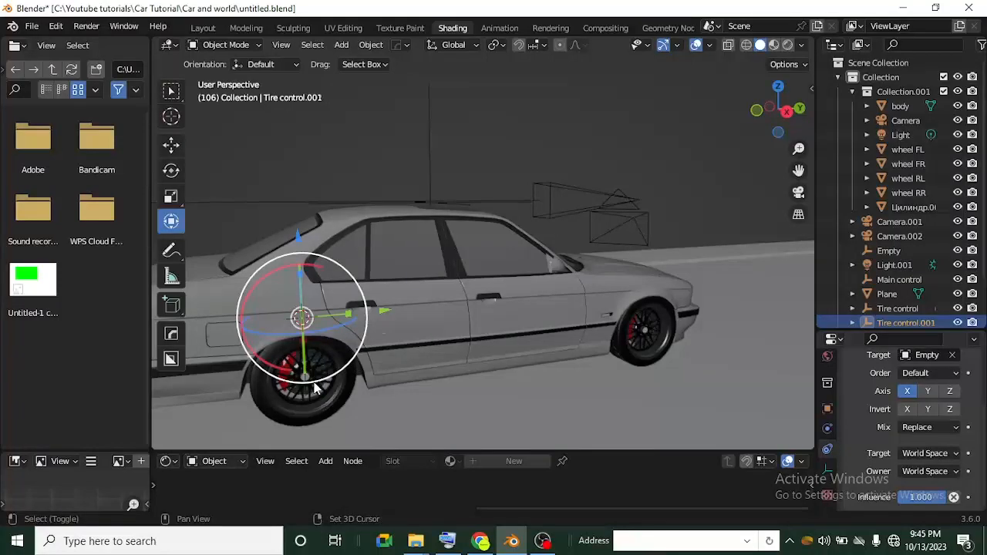
{"action": "left_click", "coordinate": [313, 385]}
{"action": "left_click", "coordinate": [653, 332]}
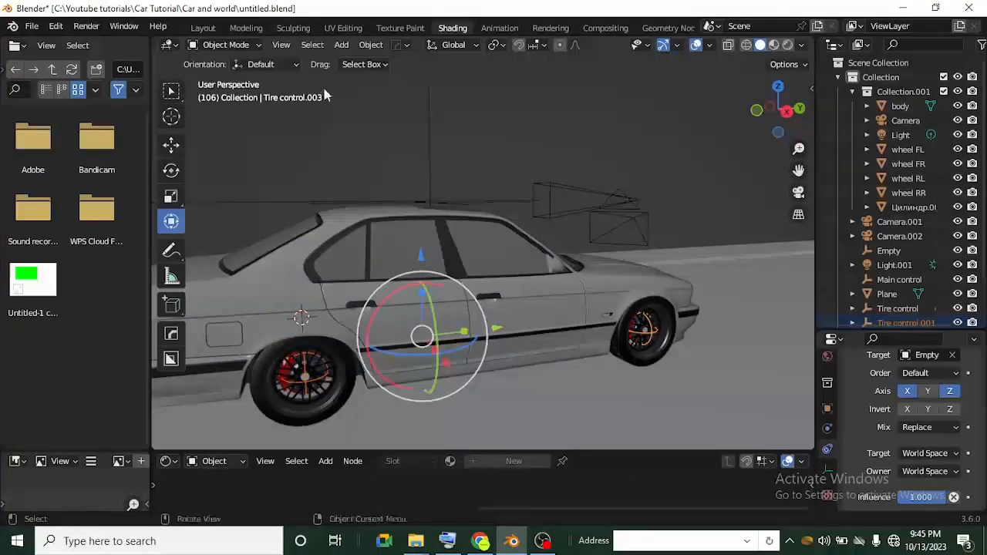
- Copy Tire control's Child Of constraint to the other three tire controls and the Empty above the roof
{"action": "left_click", "coordinate": [430, 149]}
{"action": "middle_click_drag", "start_coordinate": [430, 148], "coordinate": [532, 199]}
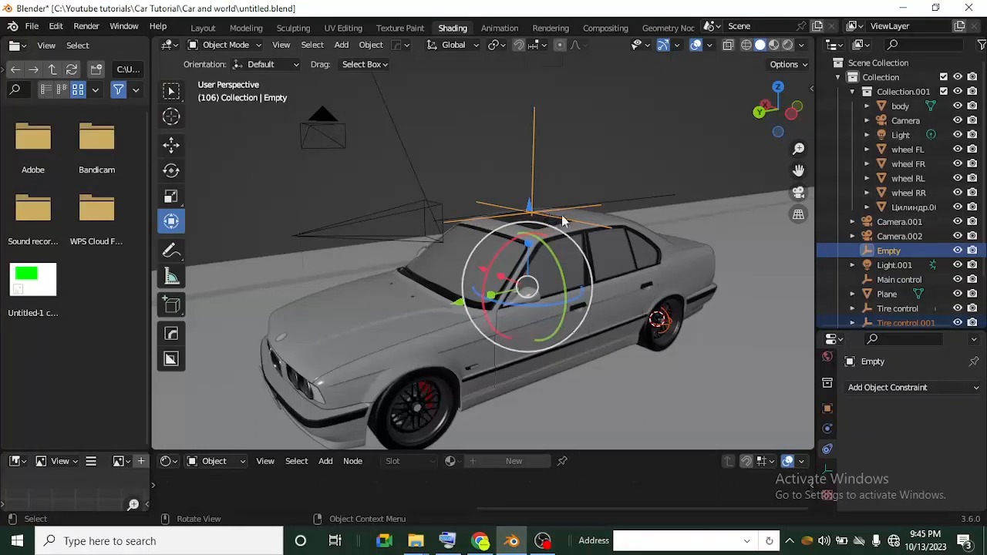
{"action": "key", "text": "shift"}
{"action": "left_click", "coordinate": [423, 417], "text": "shift"}
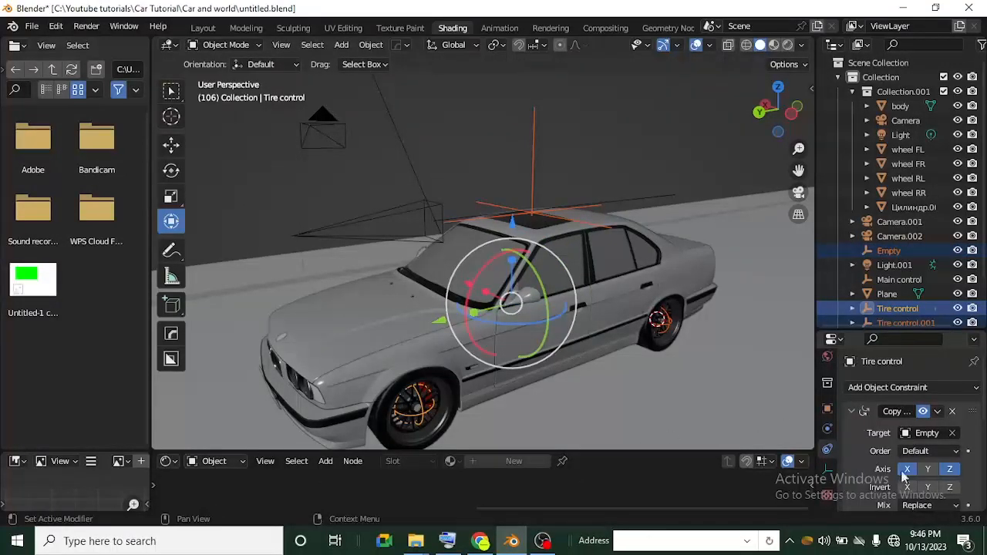
{"action": "scroll", "coordinate": [891, 456], "scroll_direction": "down", "scroll_amount": 6}
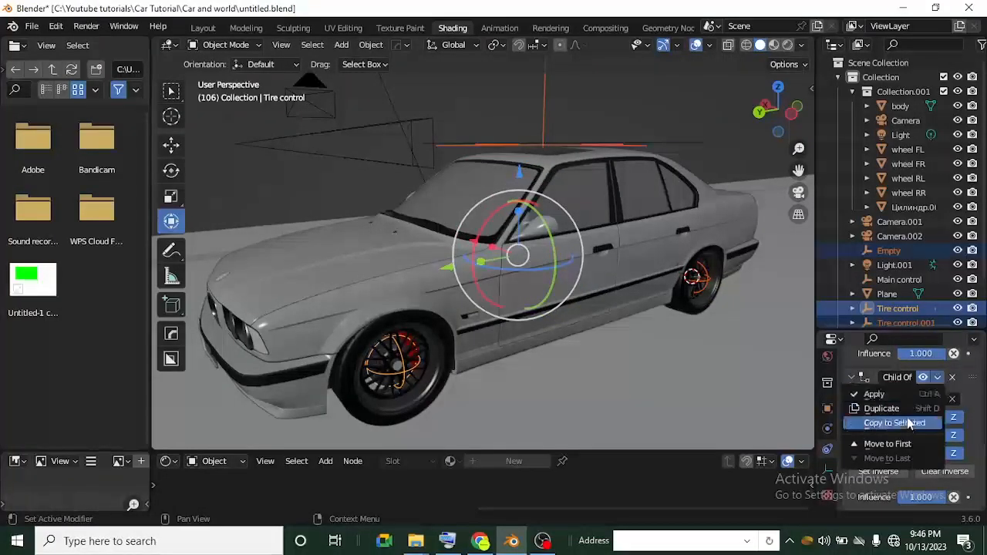
{"action": "left_click", "coordinate": [894, 423]}
- Try moving the Main control arrow freely to test the constraints, and cancel the move
{"action": "middle_click_drag", "start_coordinate": [478, 371], "coordinate": [431, 210]}
{"action": "left_click", "coordinate": [430, 191]}
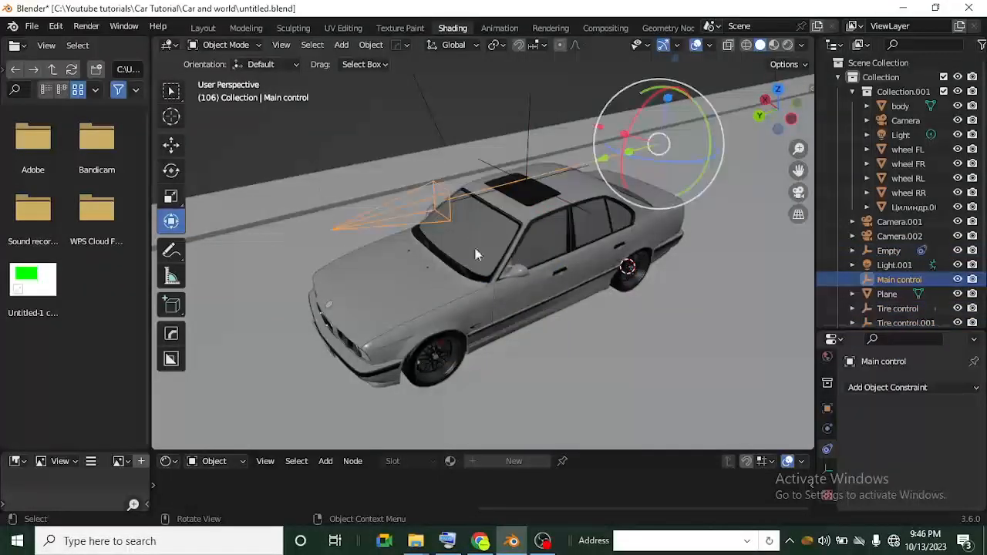
{"action": "key", "text": "g"}
{"action": "right_click", "coordinate": [436, 198]}
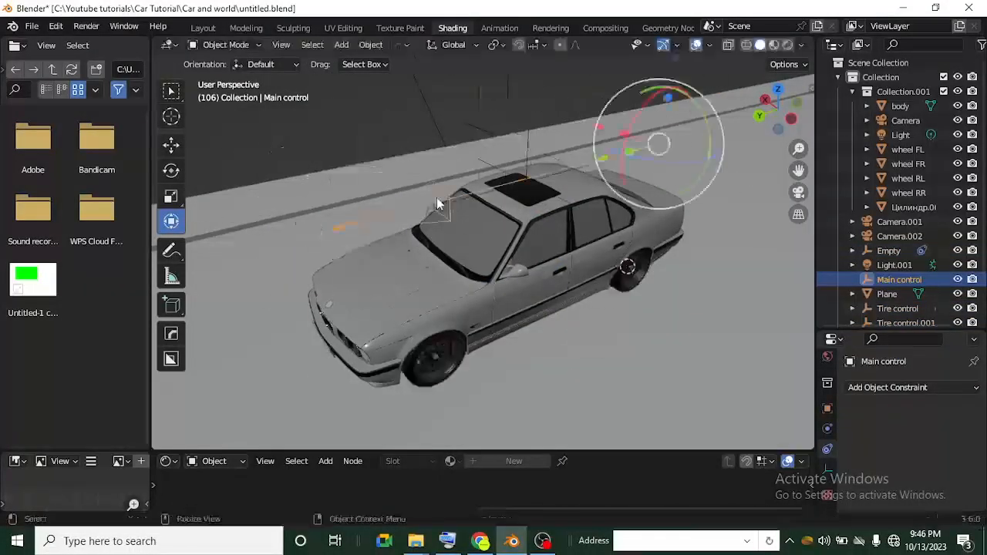
- Add a Child Of constraint to the car body with the Main control arrow as its target
{"action": "left_click", "coordinate": [525, 312]}
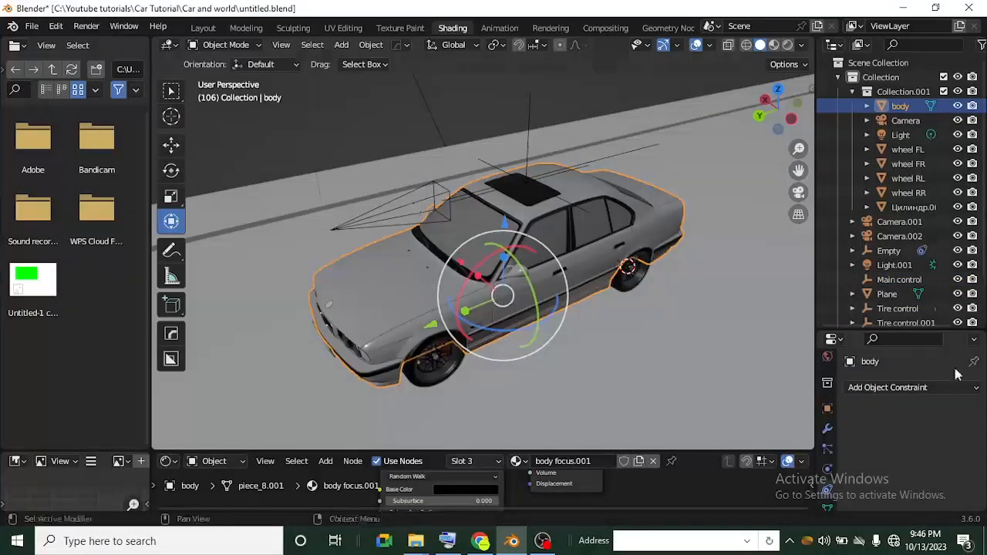
{"action": "left_click", "coordinate": [938, 388]}
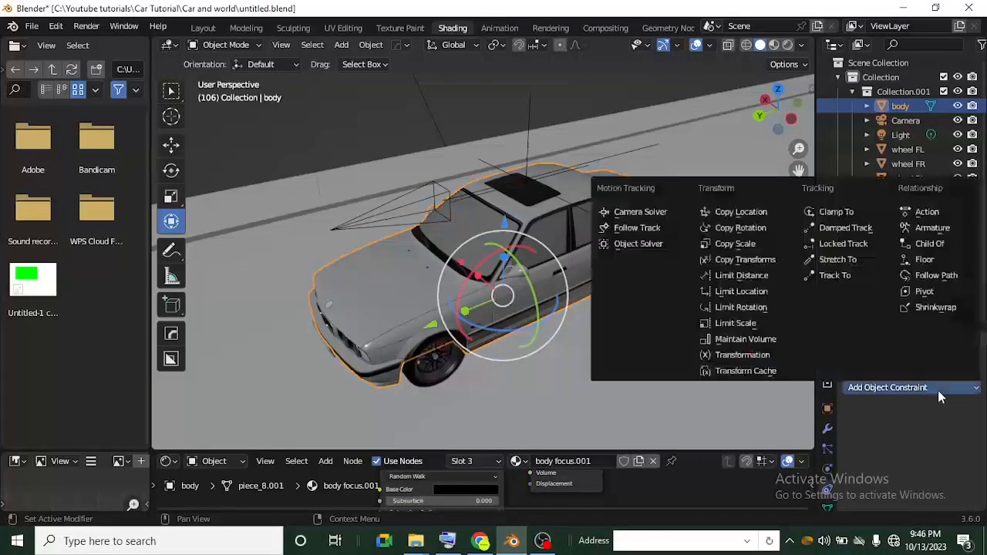
{"action": "left_click", "coordinate": [931, 243]}
{"action": "left_click", "coordinate": [953, 432]}
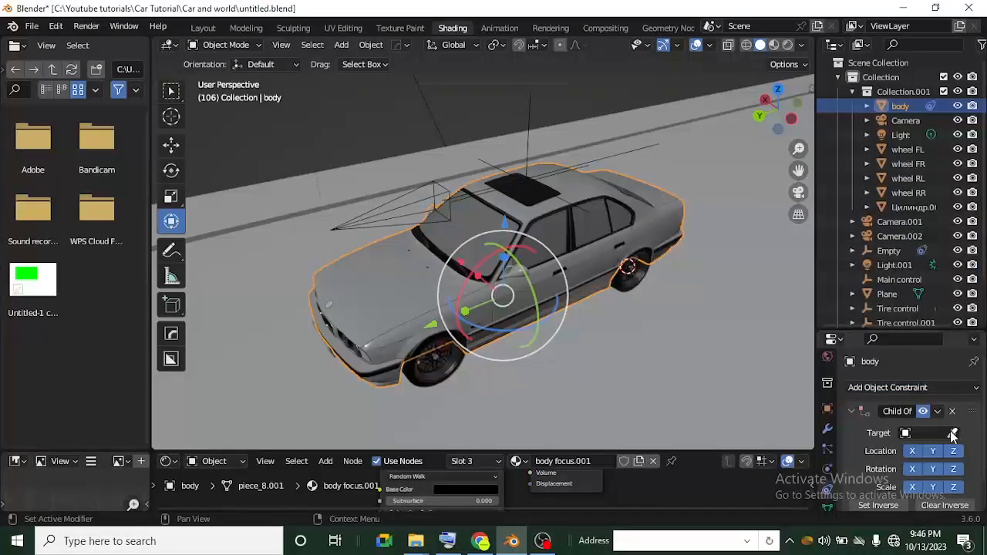
{"action": "left_click", "coordinate": [398, 210]}
{"action": "left_click", "coordinate": [408, 219]}
- Test moving the Empty above the roof, and undo the change
{"action": "middle_click_drag", "start_coordinate": [461, 293], "coordinate": [516, 176]}
{"action": "left_click", "coordinate": [516, 201]}
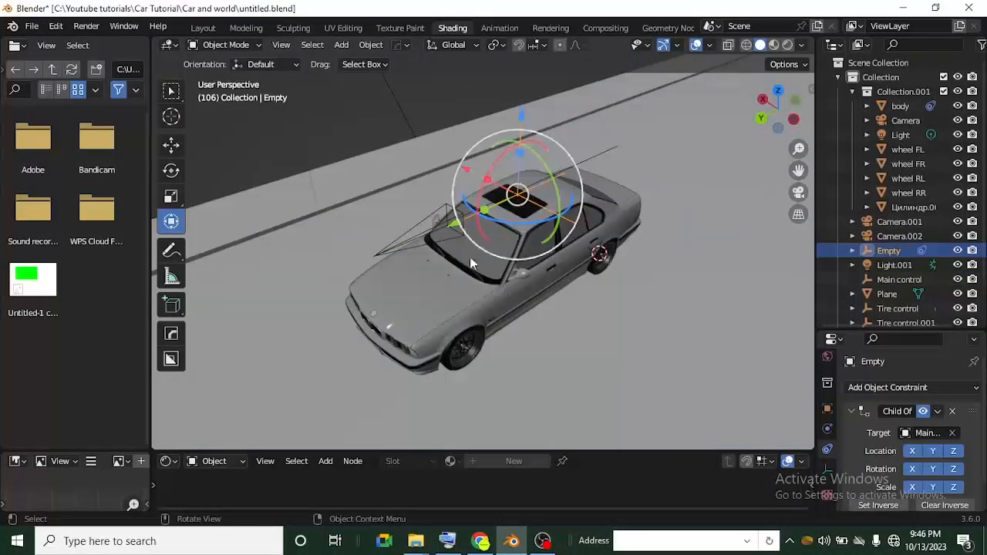
{"action": "left_click_drag", "start_coordinate": [503, 223], "coordinate": [530, 236]}
{"action": "key", "text": "ctrl+z"}
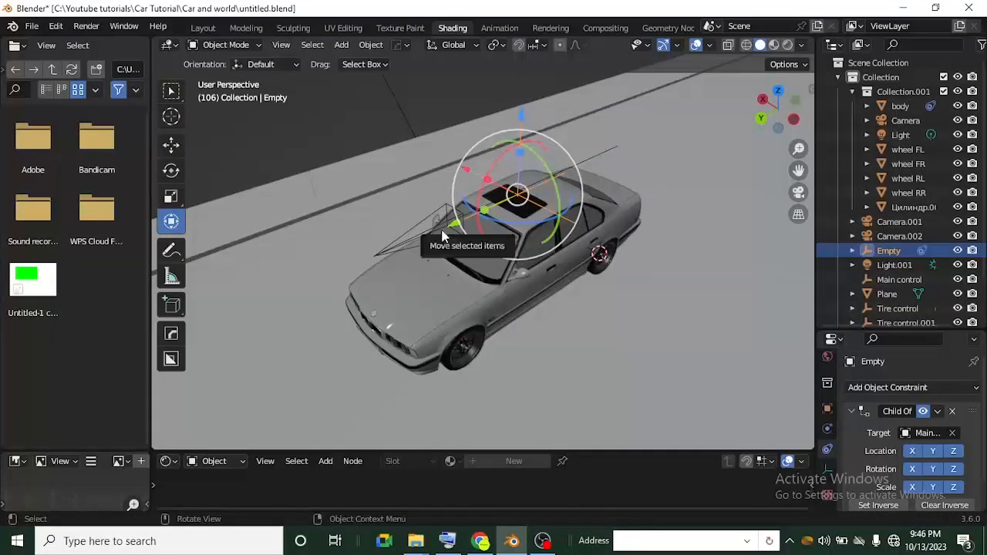
- Rotate the Main control arrow about 32° around global Z to test the rig, and undo the rotation
{"action": "left_click", "coordinate": [441, 231]}
{"action": "key", "text": "r"}
{"action": "key", "text": "z"}
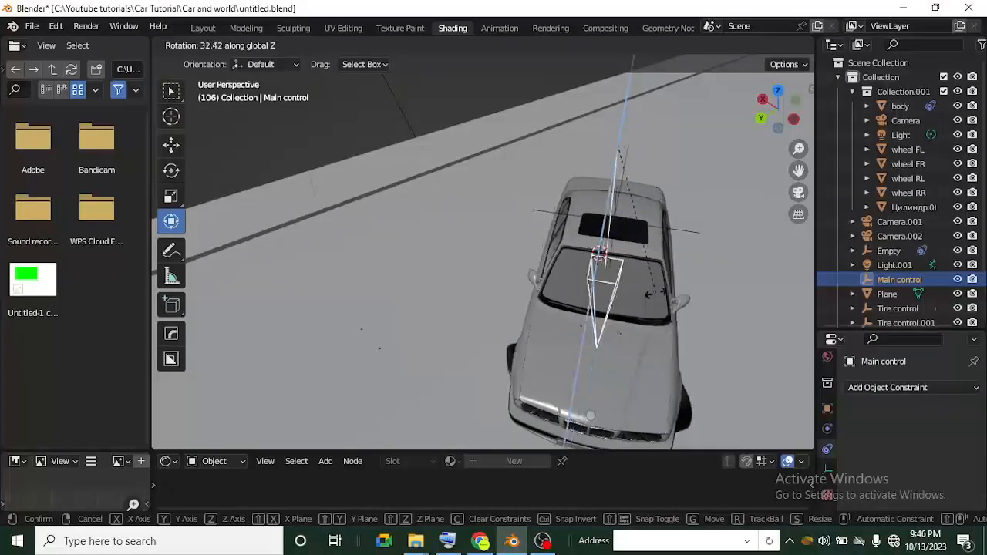
{"action": "left_click", "coordinate": [656, 293]}
{"action": "middle_click_drag", "start_coordinate": [656, 293], "coordinate": [640, 328]}
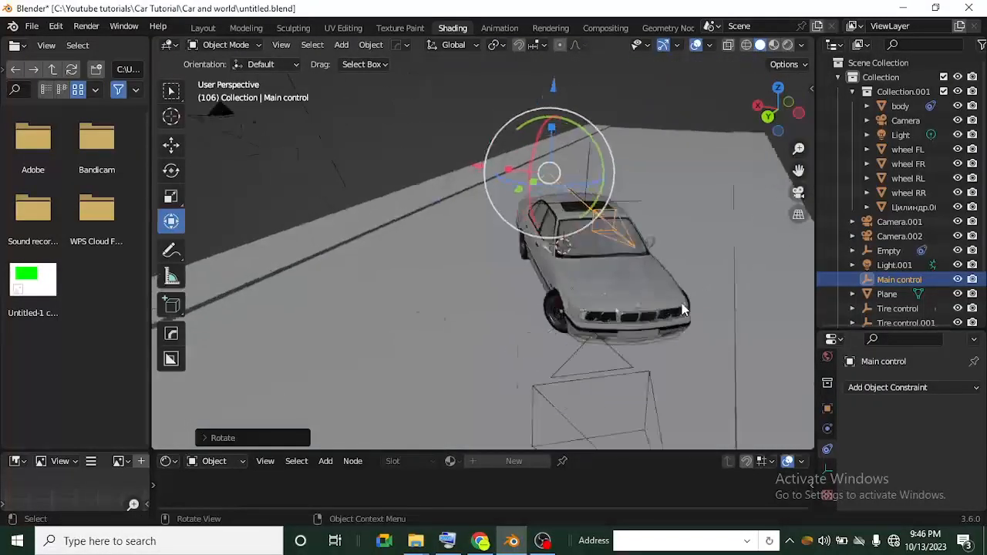
{"action": "scroll", "coordinate": [639, 333], "scroll_direction": "up", "scroll_amount": 1}
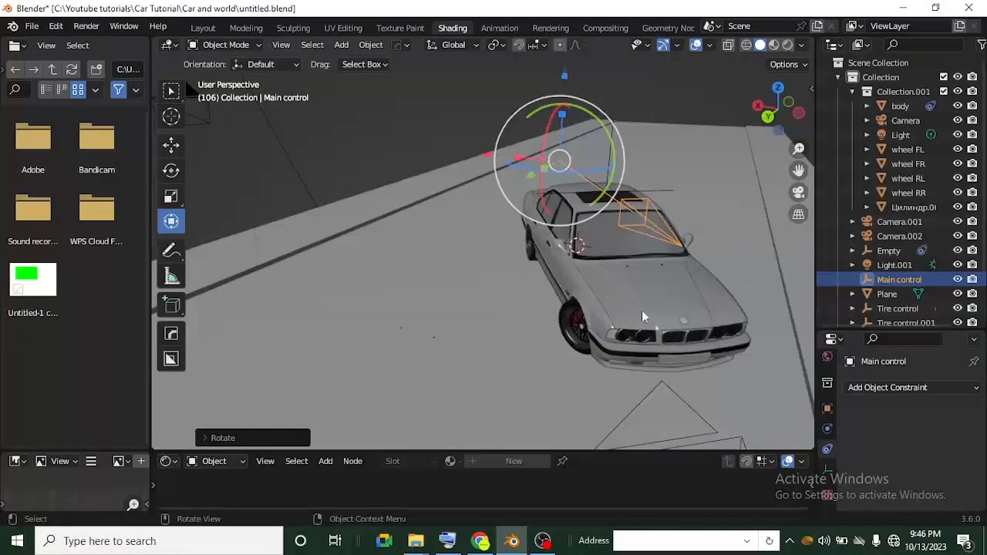
{"action": "key", "text": "ctrl+z"}
{"action": "scroll", "coordinate": [637, 306], "scroll_direction": "down", "scroll_amount": 3}
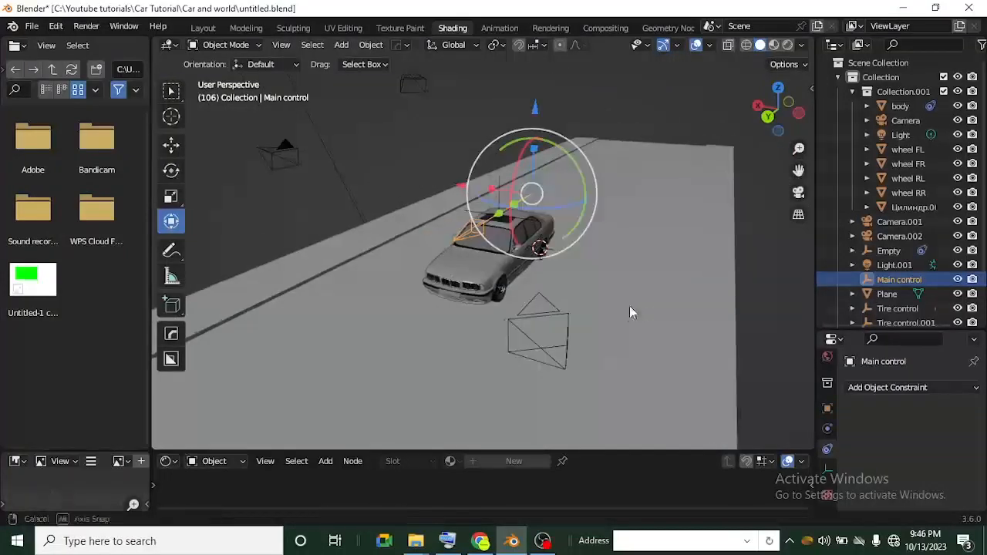
- Move the Main control arrow forward along the car to test whether body and wheels follow, and undo the move
{"action": "middle_click_drag", "start_coordinate": [629, 306], "coordinate": [468, 242]}
{"action": "left_click_drag", "start_coordinate": [615, 199], "coordinate": [563, 225]}
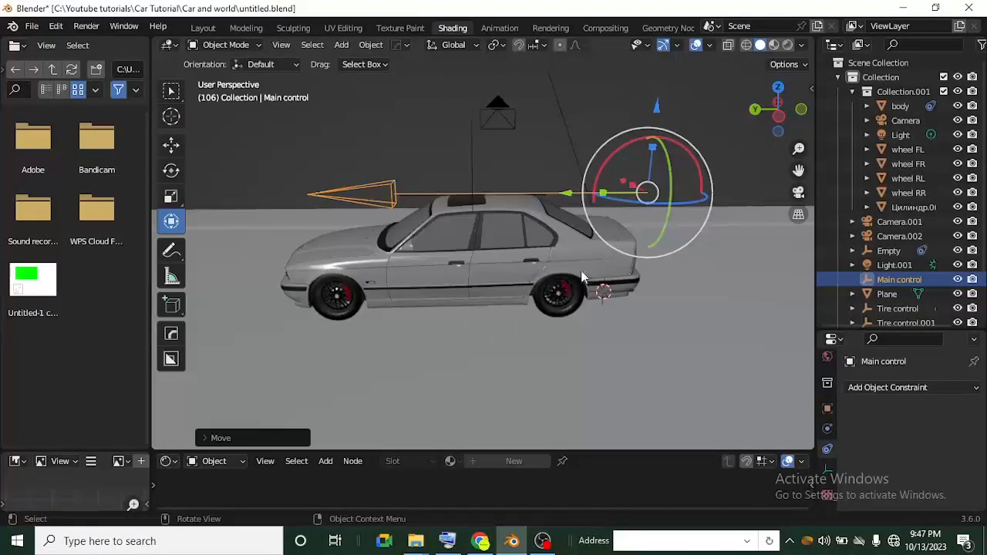
{"action": "key", "text": "ctrl+z"}
{"action": "scroll", "coordinate": [491, 237], "scroll_direction": "up", "scroll_amount": 2}
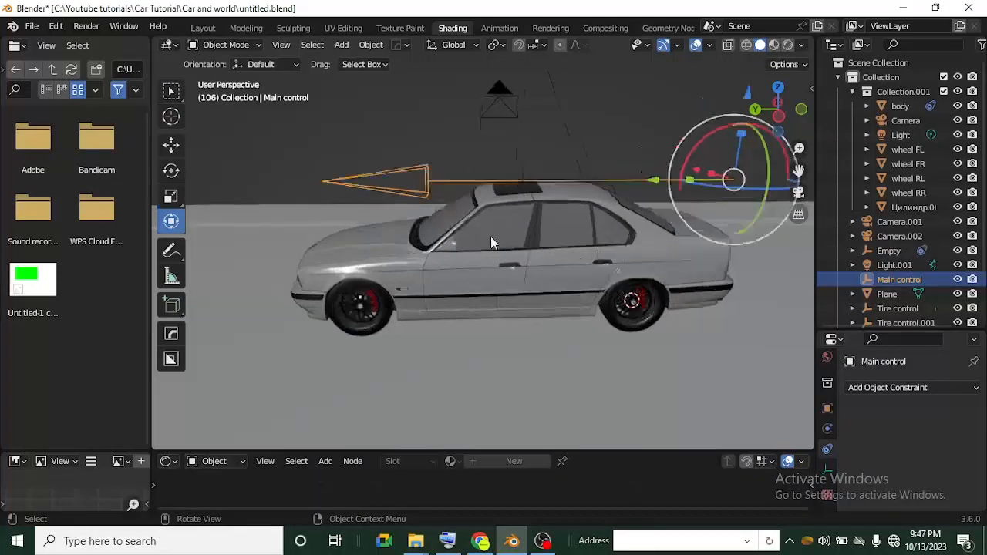
- Add a driver to the X rotation of the Empty above the roof
{"action": "left_click", "coordinate": [534, 157]}
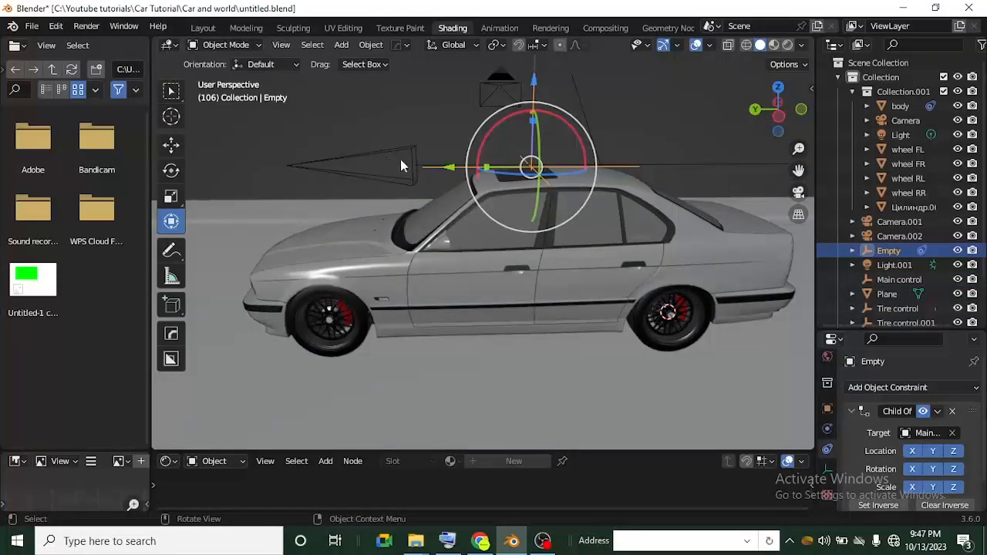
{"action": "scroll", "coordinate": [475, 252], "scroll_direction": "down", "scroll_amount": 3}
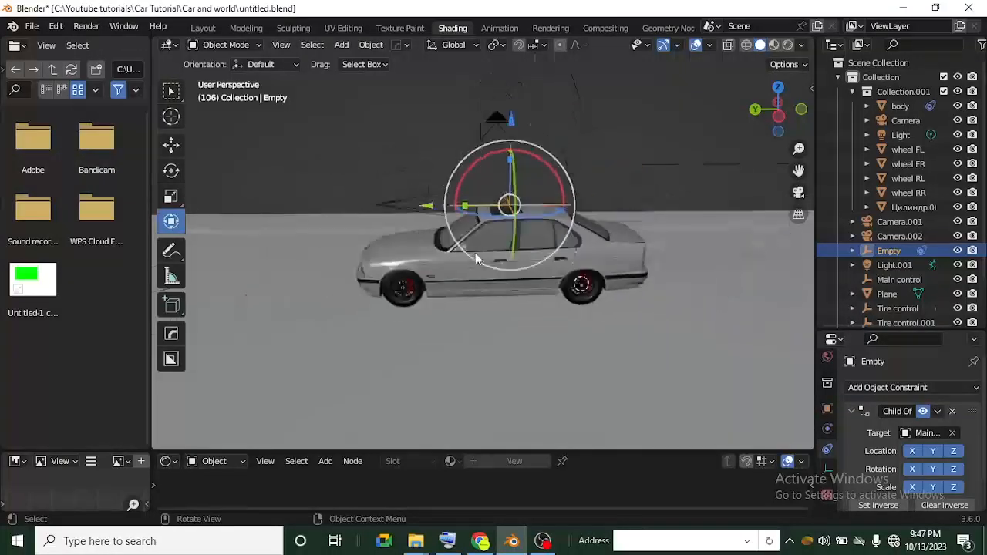
{"action": "middle_click_drag", "start_coordinate": [475, 252], "coordinate": [455, 335]}
{"action": "scroll", "coordinate": [511, 301], "scroll_direction": "up", "scroll_amount": 3}
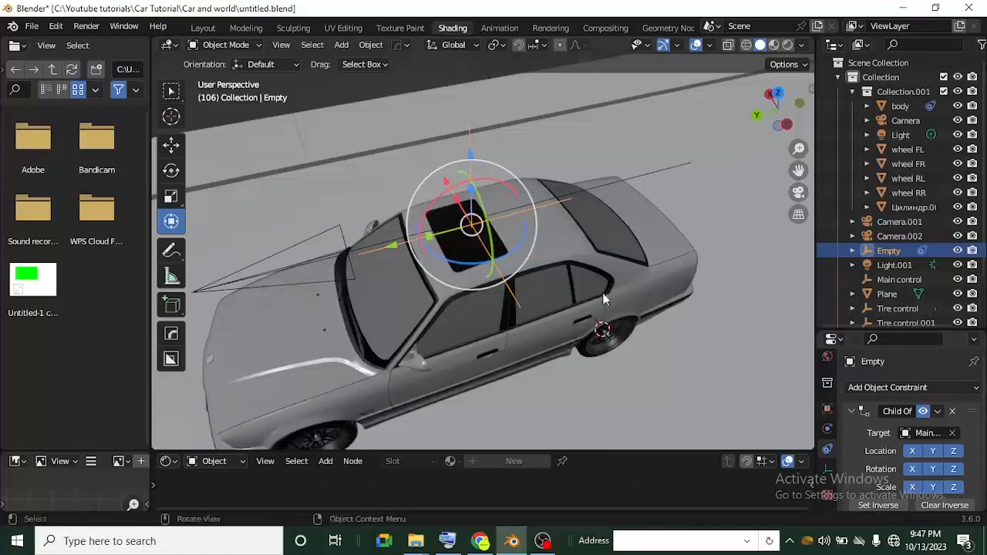
{"action": "left_click", "coordinate": [829, 410]}
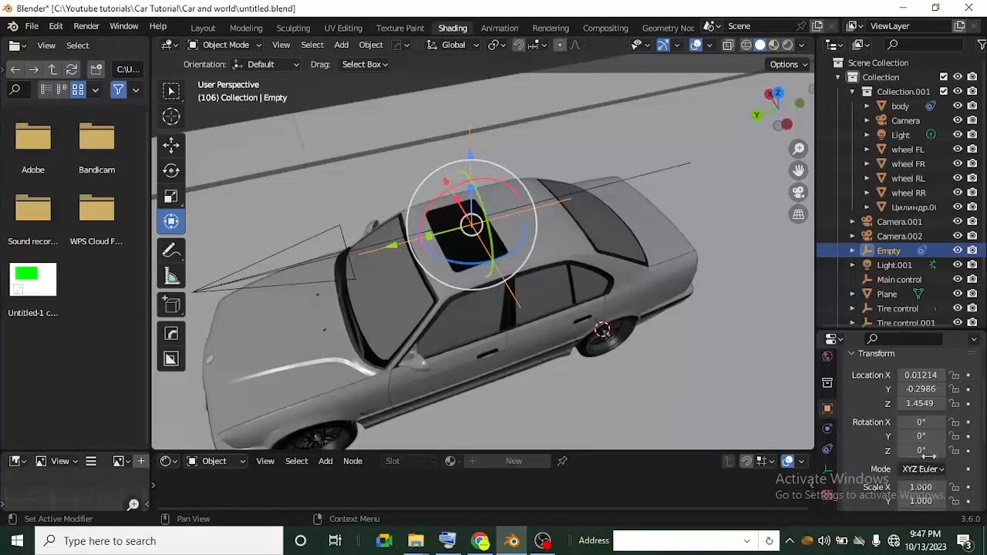
{"action": "middle_click_drag", "start_coordinate": [572, 271], "coordinate": [550, 214]}
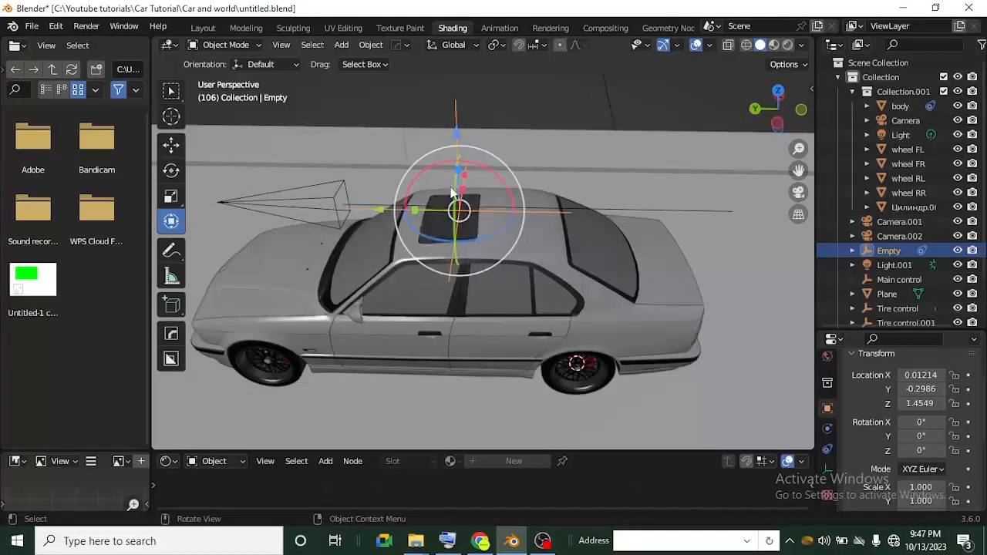
{"action": "right_click", "coordinate": [923, 422]}
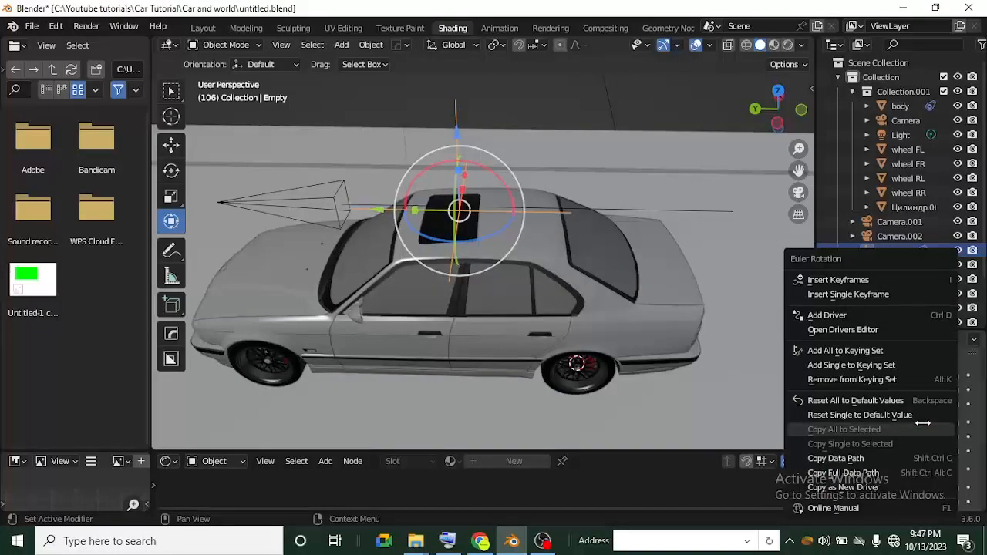
{"action": "left_click", "coordinate": [825, 316]}
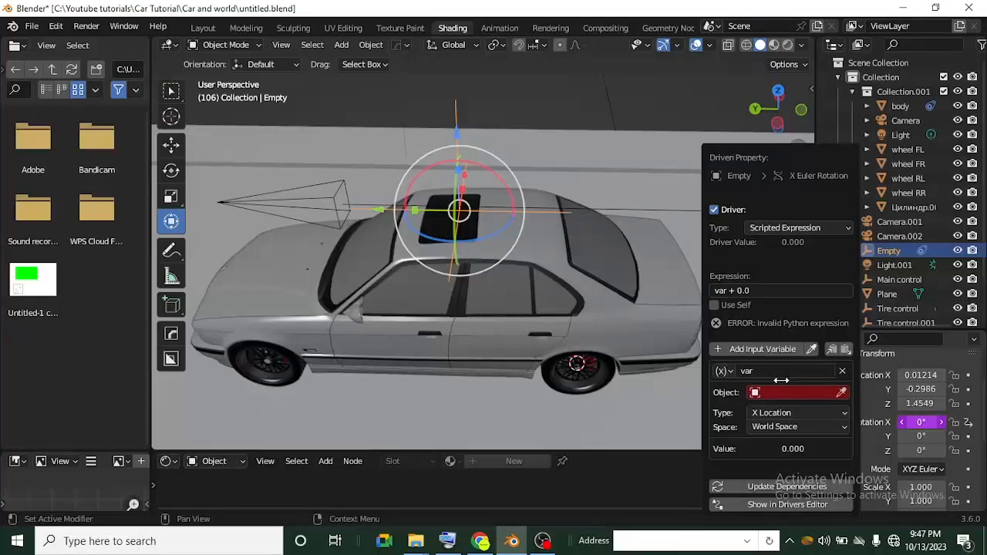
- Set the X rotation driver's variable object to Main control and its type to Y Location
{"action": "left_click", "coordinate": [842, 394]}
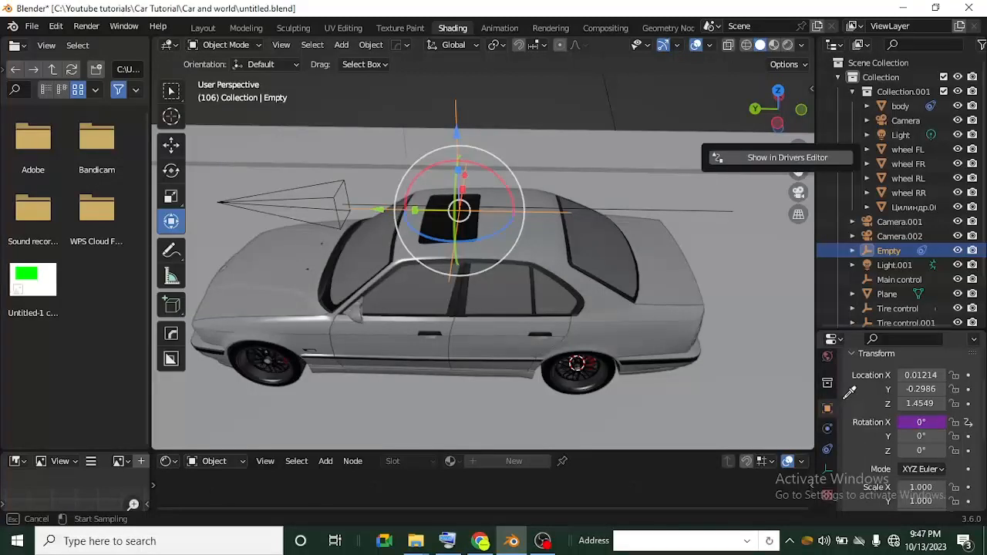
{"action": "left_click", "coordinate": [308, 202]}
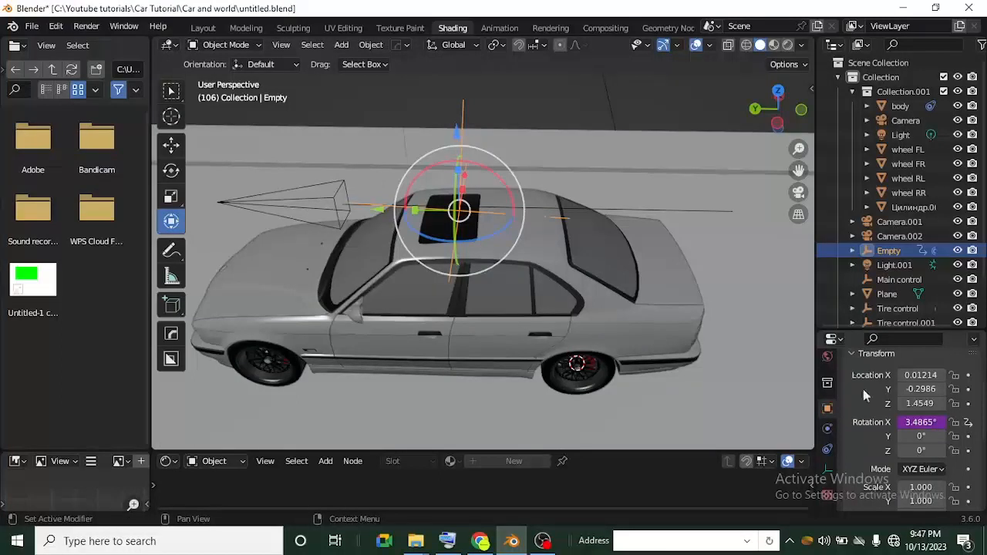
{"action": "right_click", "coordinate": [910, 422]}
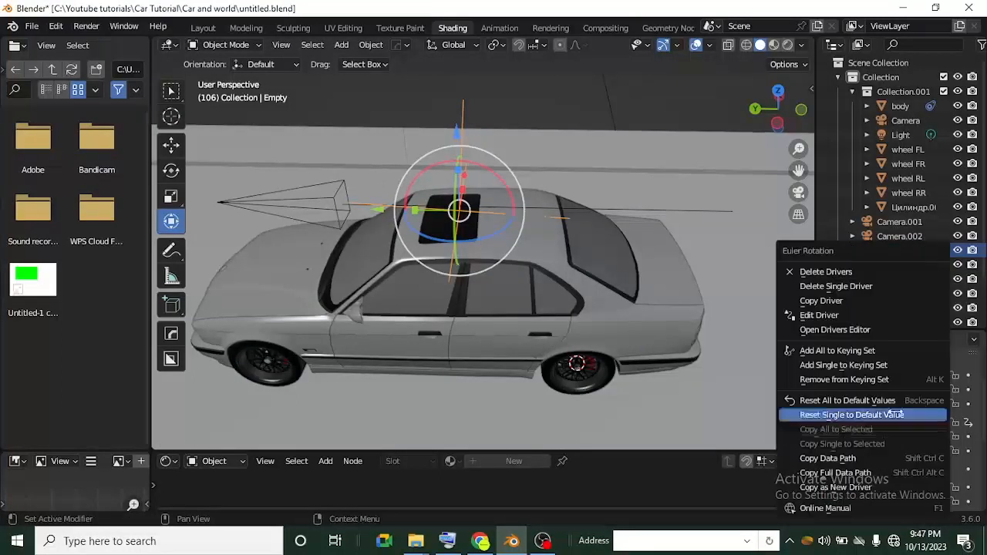
{"action": "left_click", "coordinate": [819, 314]}
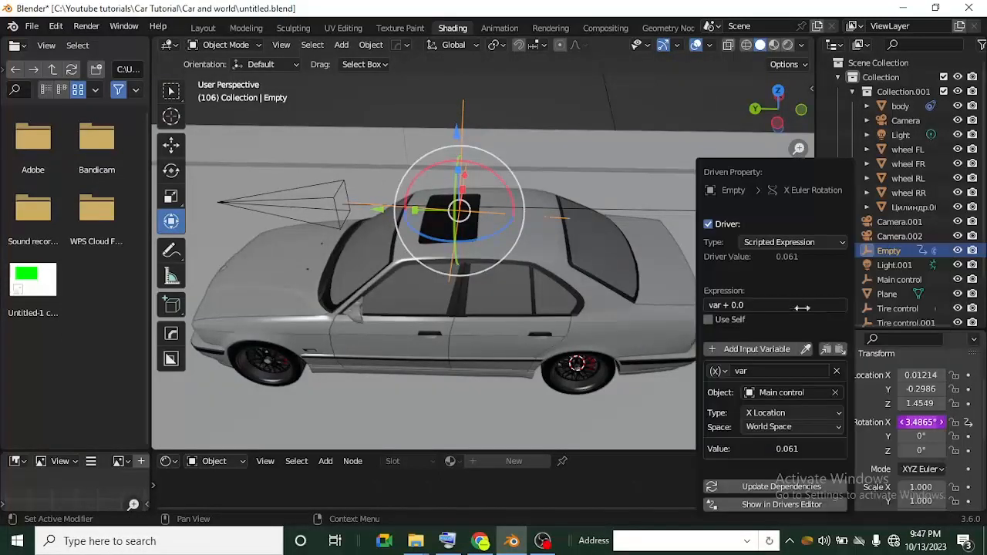
{"action": "left_click", "coordinate": [775, 412]}
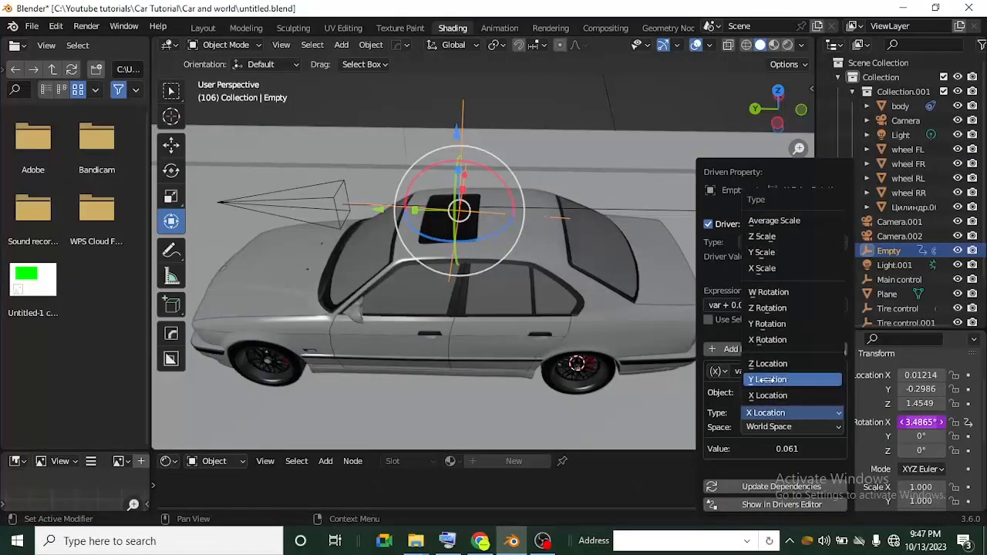
{"action": "left_click", "coordinate": [768, 380]}
- Move the Main control arrow along Y to test the driven wheel rotation, and undo the move
{"action": "left_click", "coordinate": [363, 208]}
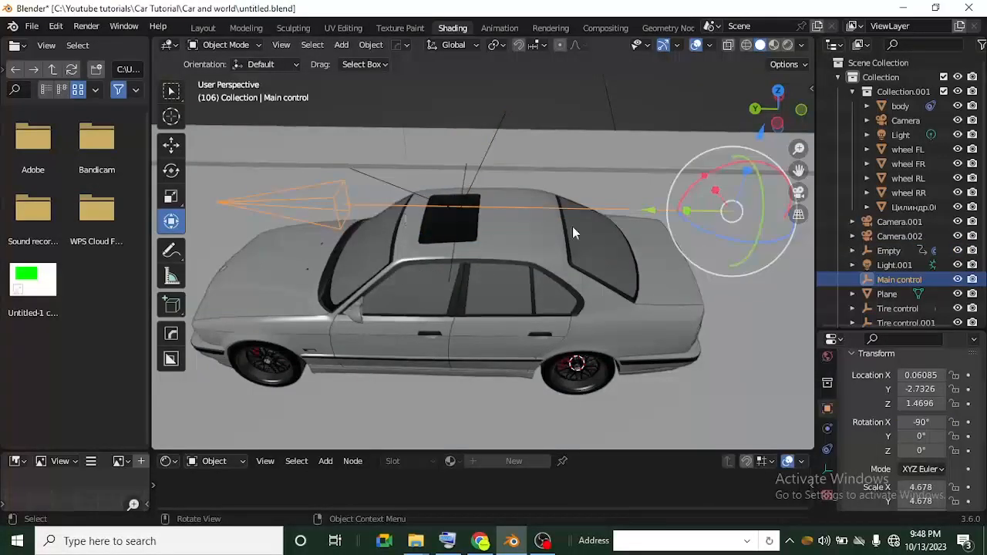
{"action": "left_click_drag", "start_coordinate": [651, 210], "coordinate": [577, 212]}
{"action": "key", "text": "ctrl+z"}
- Change the expression of the Empty's X rotation driver to -var + 0.0
{"action": "left_click", "coordinate": [455, 216]}
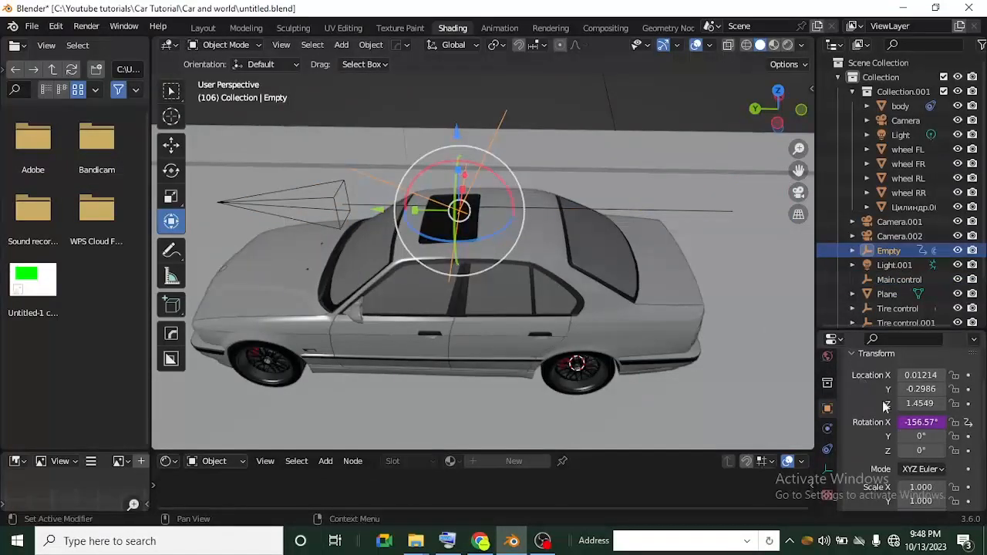
{"action": "right_click", "coordinate": [918, 422]}
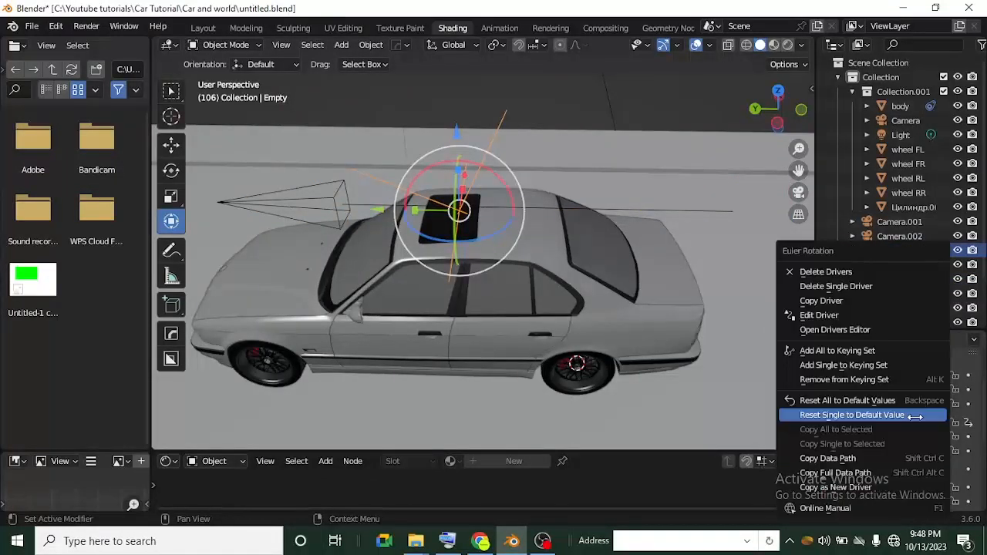
{"action": "left_click", "coordinate": [833, 315]}
{"action": "left_click", "coordinate": [734, 305]}
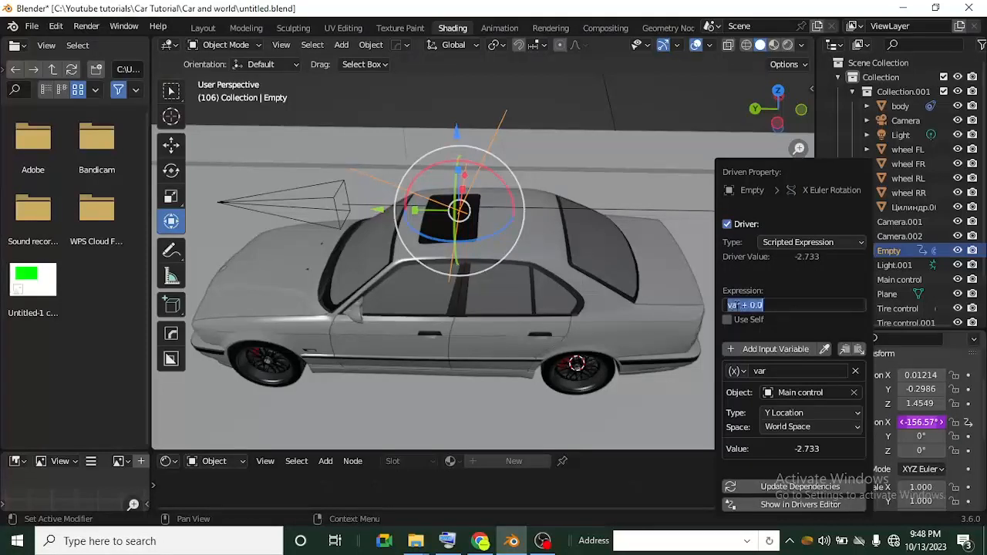
{"action": "left_click", "coordinate": [729, 306]}
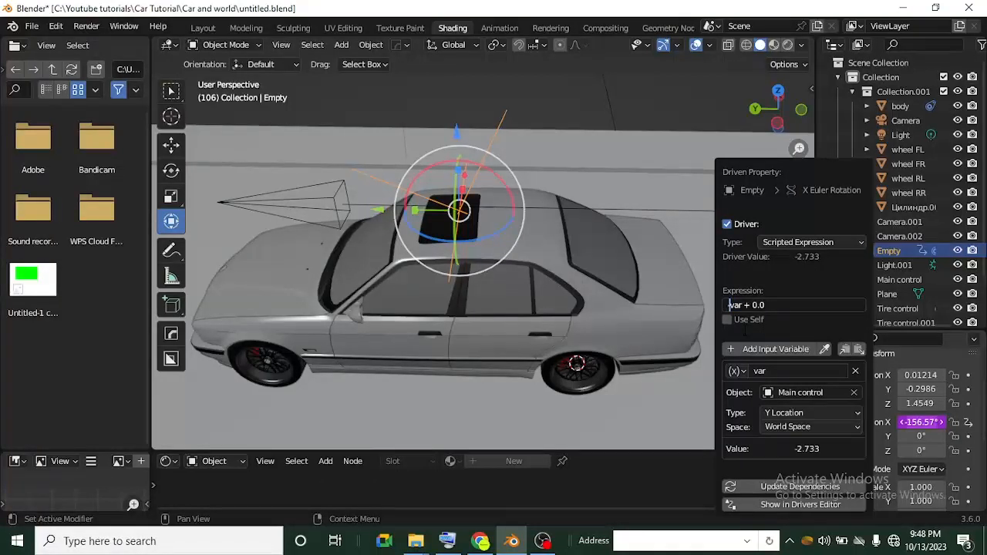
{"action": "type", "text": "-"}
{"action": "key", "text": "Return"}
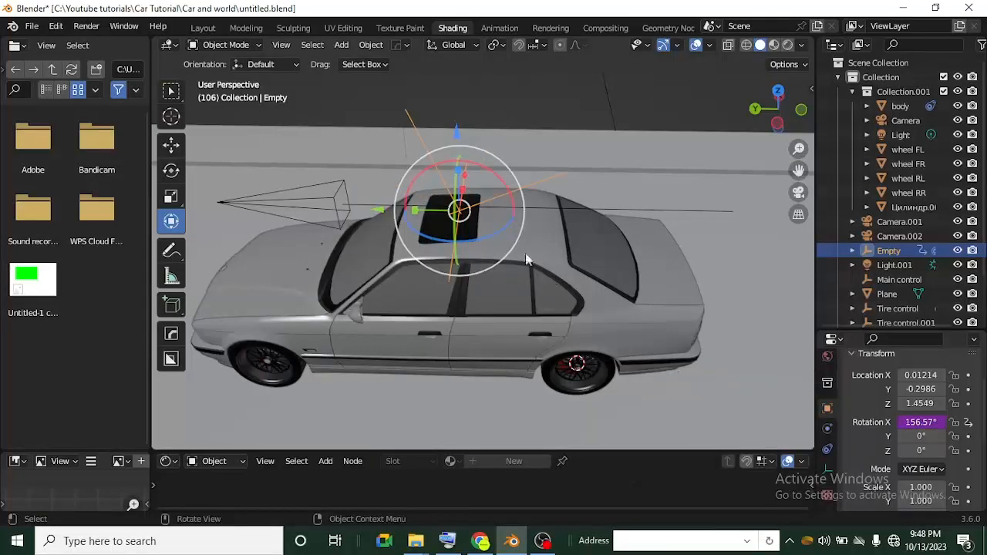
- Move the Main control arrow forward along Y to about -1.96 m to test the driven wheel rotation
{"action": "left_click", "coordinate": [356, 200]}
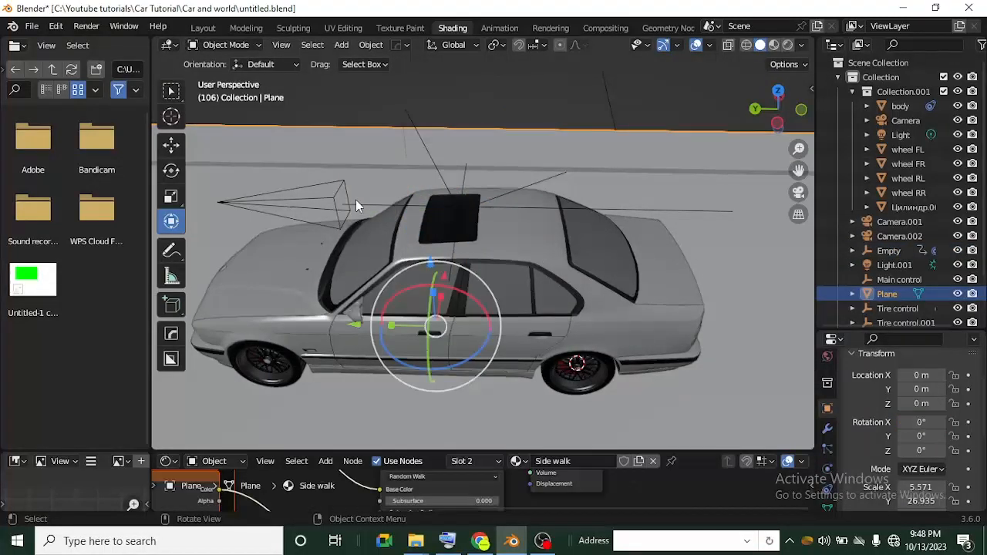
{"action": "left_click", "coordinate": [356, 204]}
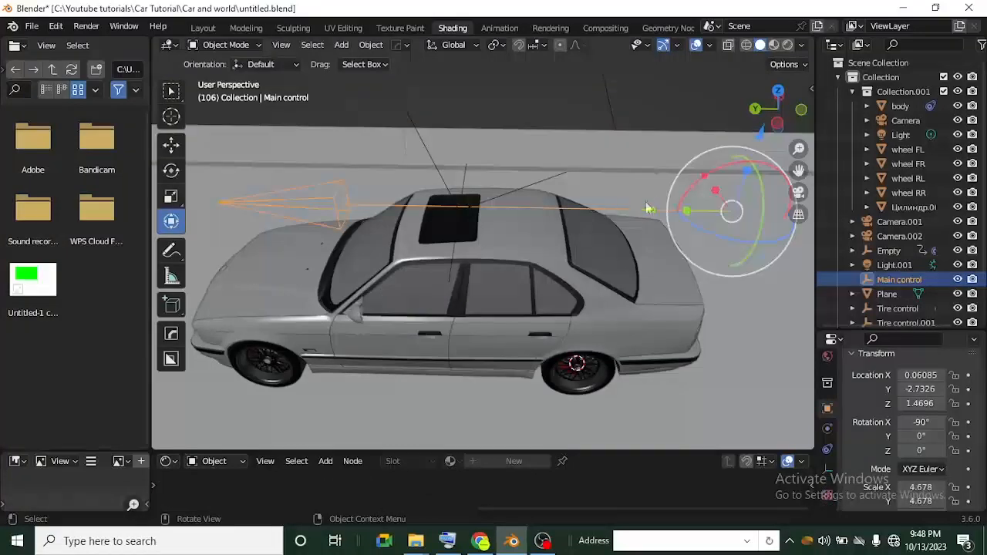
{"action": "left_click_drag", "start_coordinate": [654, 212], "coordinate": [562, 250]}
{"action": "scroll", "coordinate": [535, 291], "scroll_direction": "down", "scroll_amount": 7}
{"action": "middle_click_drag", "start_coordinate": [490, 307], "coordinate": [587, 310]}
{"action": "scroll", "coordinate": [493, 286], "scroll_direction": "up", "scroll_amount": 4}
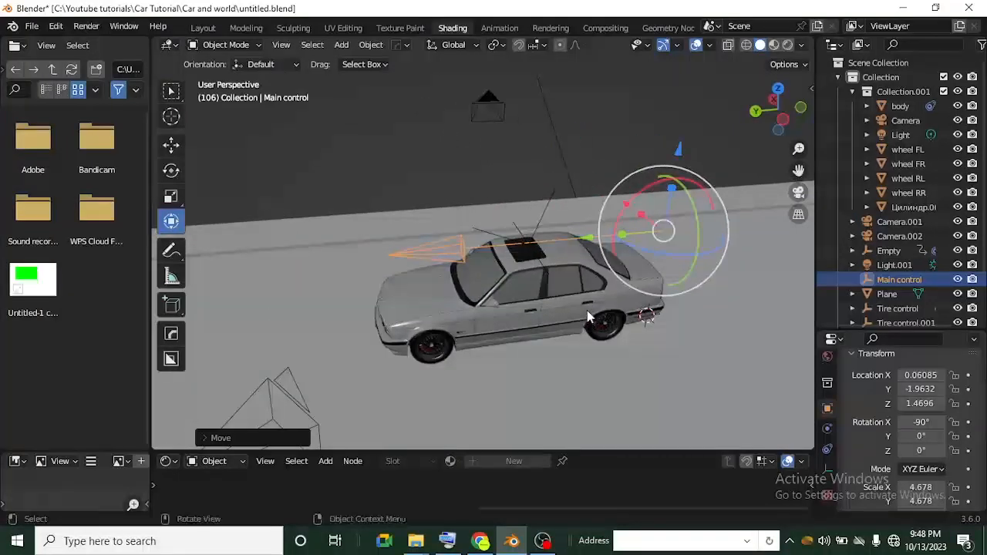
- In the Animation workspace, insert a Location & Rotation keyframe for Main control at frame 0
{"action": "left_click", "coordinate": [500, 28]}
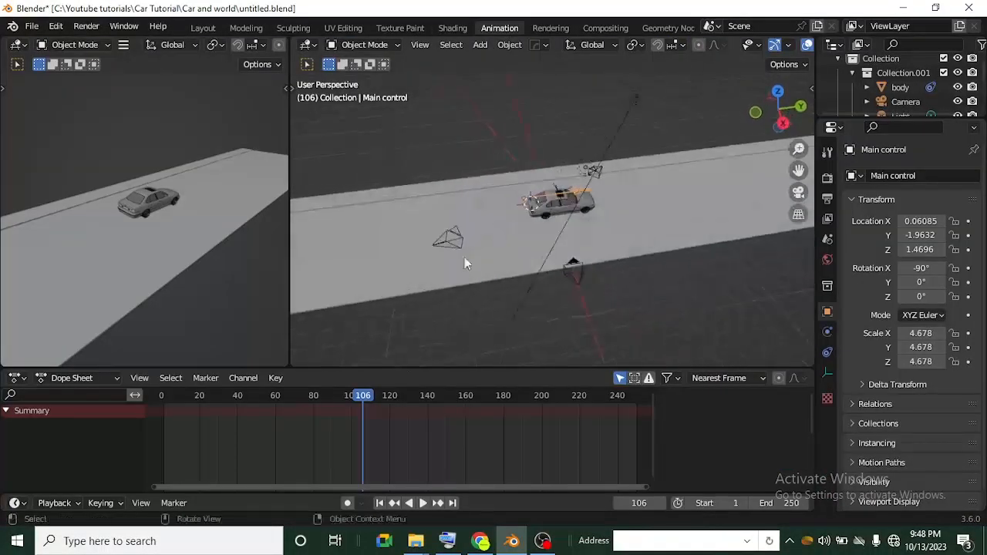
{"action": "left_click_drag", "start_coordinate": [378, 397], "coordinate": [161, 395]}
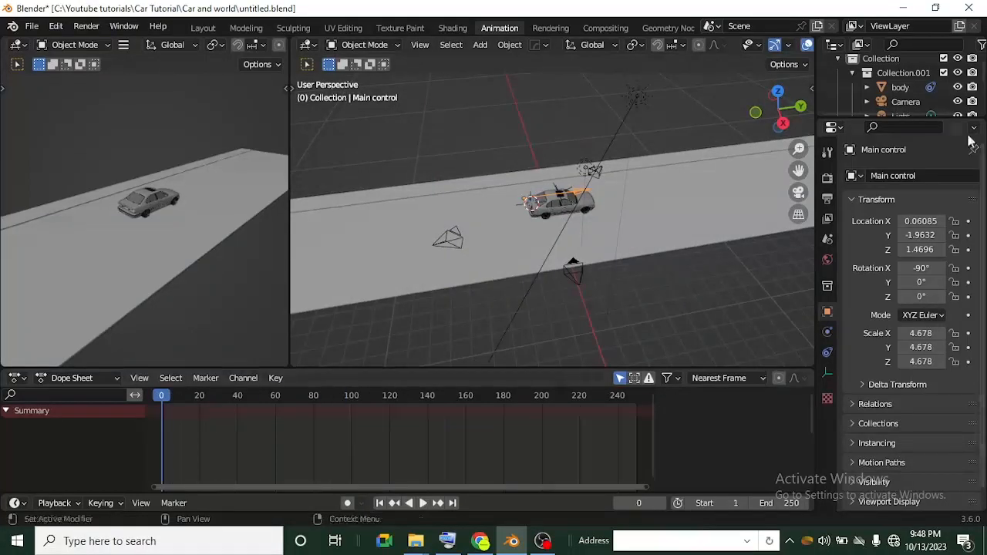
{"action": "scroll", "coordinate": [586, 185], "scroll_direction": "up", "scroll_amount": 3}
{"action": "key", "text": "i"}
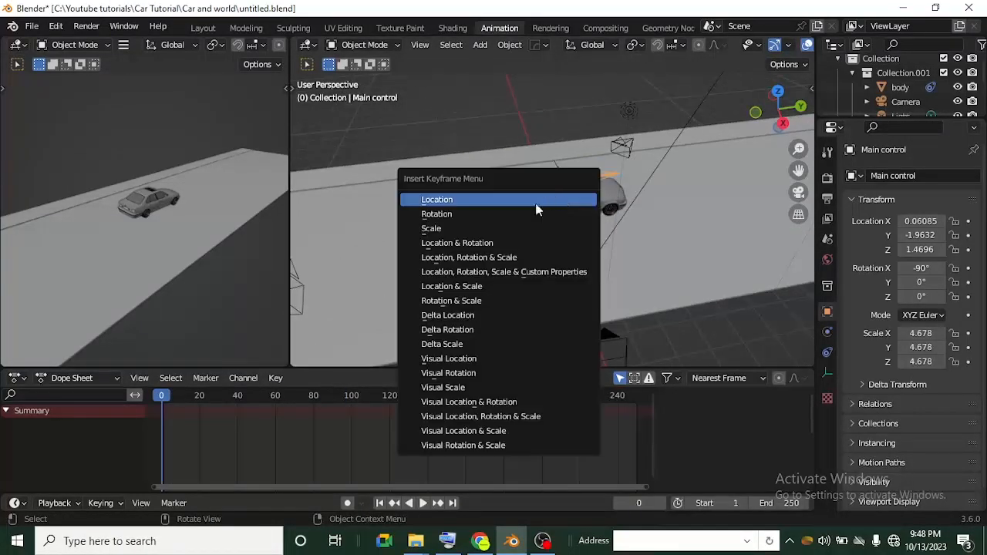
{"action": "left_click", "coordinate": [537, 243]}
- At frame 100, move Main control along Y to about 11.19 m and insert a Location & Rotation keyframe
{"action": "middle_click_drag", "start_coordinate": [534, 240], "coordinate": [493, 209]}
{"action": "left_click", "coordinate": [352, 395]}
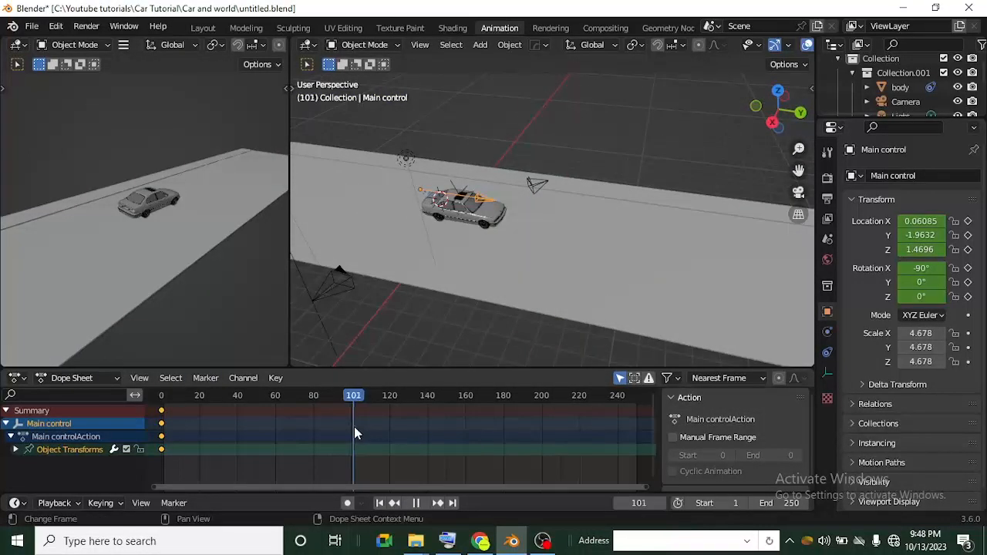
{"action": "key", "text": "g"}
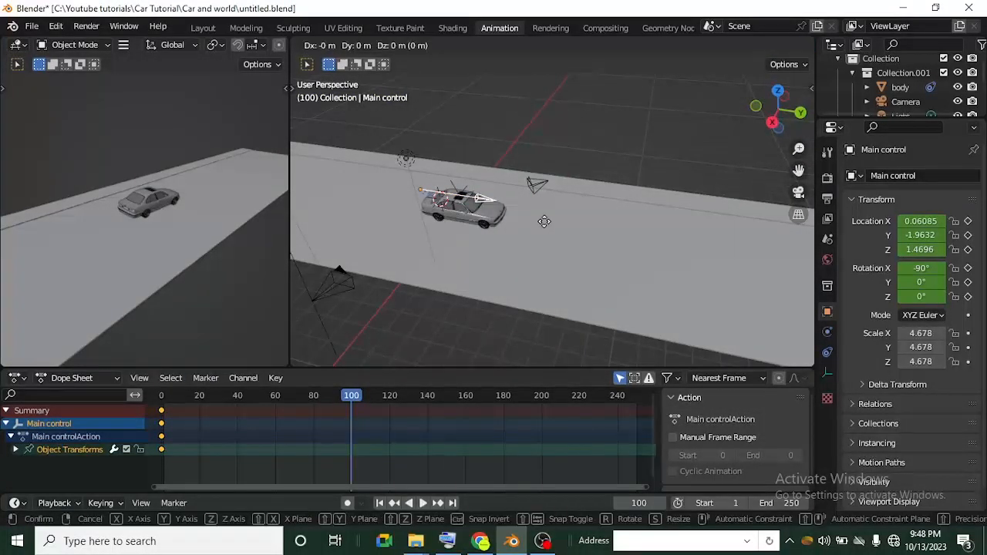
{"action": "key", "text": "y"}
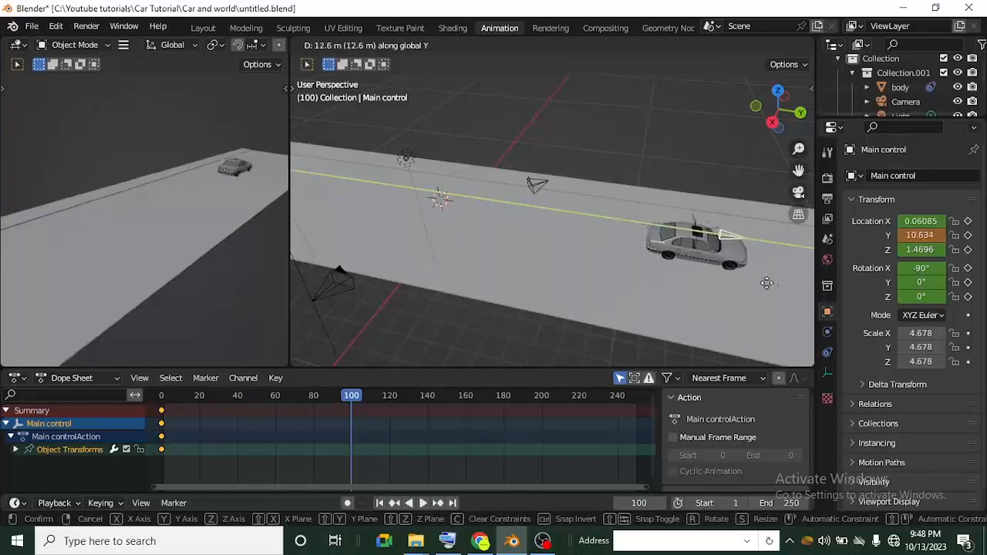
{"action": "left_click", "coordinate": [775, 288]}
{"action": "middle_click_drag", "start_coordinate": [775, 288], "coordinate": [572, 277]}
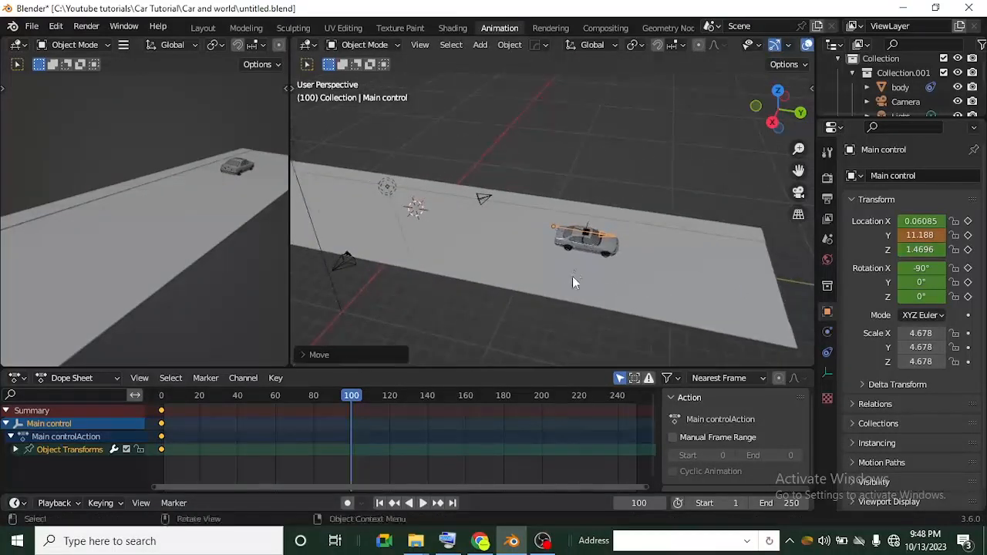
{"action": "key", "text": "i"}
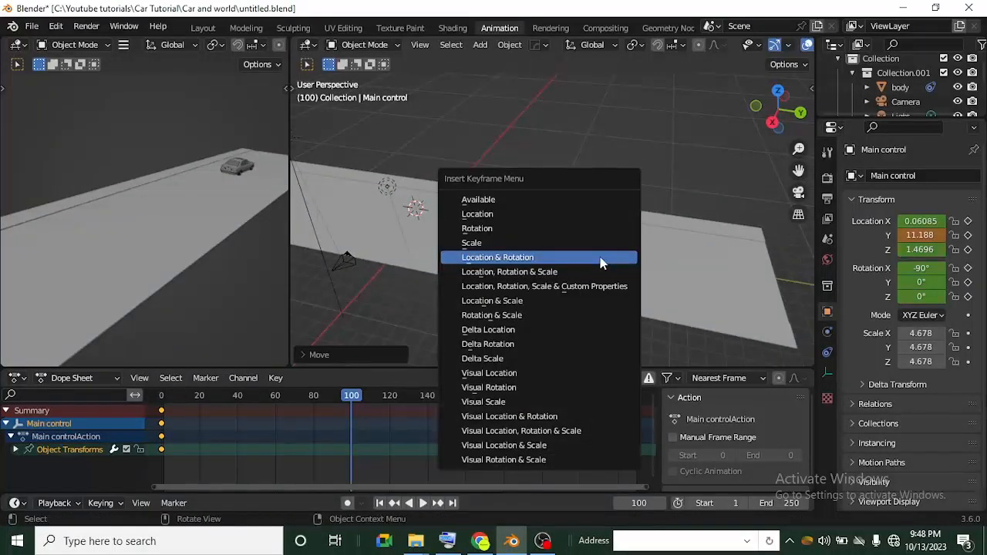
{"action": "left_click", "coordinate": [602, 263]}
- Play the animation from frame 0 and check the car's travel and wheel rotation from the side
{"action": "left_click_drag", "start_coordinate": [353, 396], "coordinate": [161, 396]}
{"action": "key", "text": "space"}
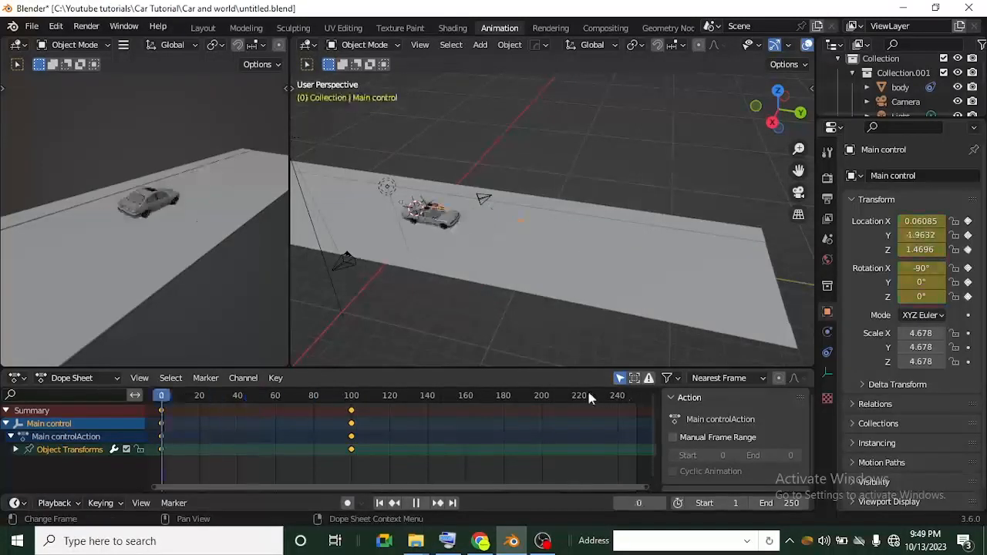
{"action": "key", "text": "Escape"}
{"action": "middle_click_drag", "start_coordinate": [420, 195], "coordinate": [571, 178]}
{"action": "key", "text": "space"}
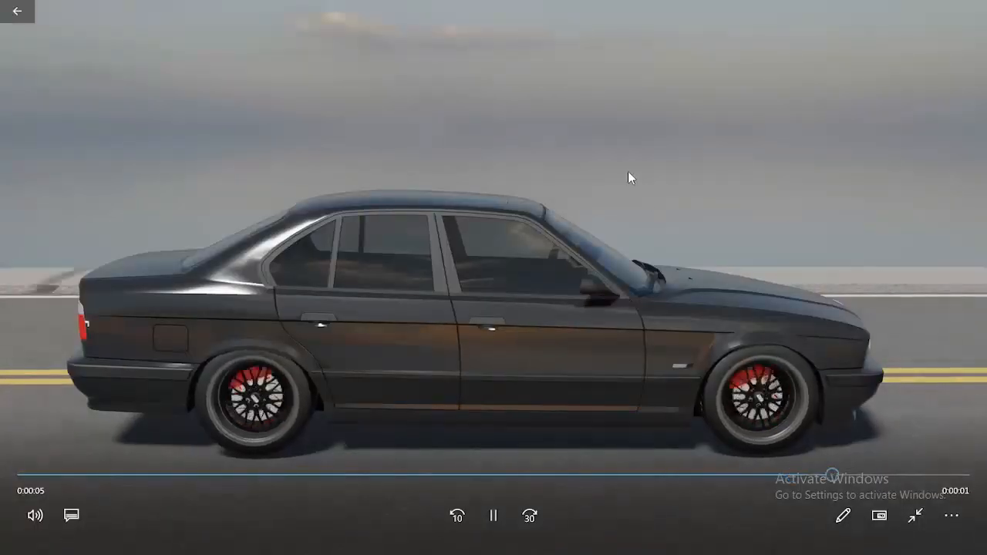
- Replay the rendered video 0001-0150 in a smaller player window, and close the player and the Car Tutorial folder
{"action": "left_click", "coordinate": [915, 515]}
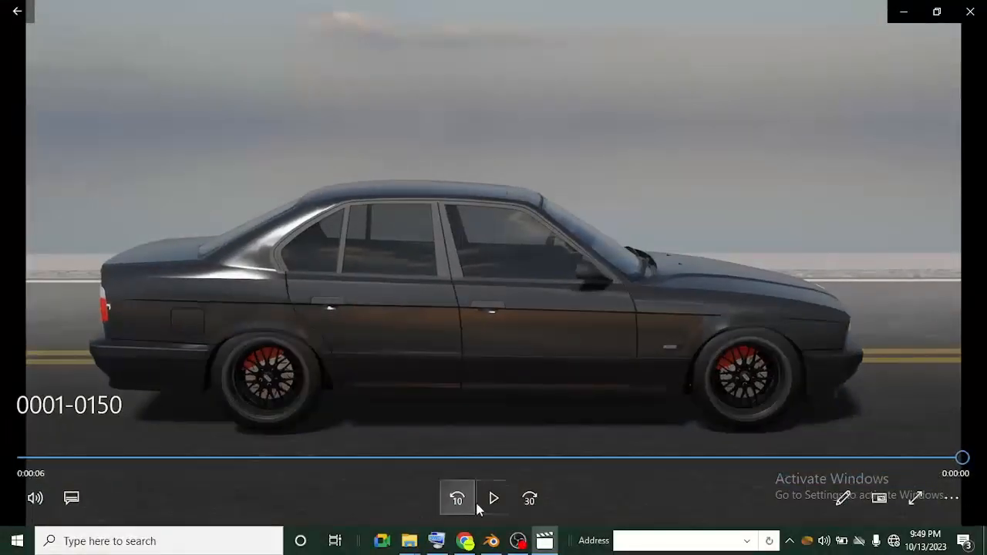
{"action": "left_click", "coordinate": [494, 499]}
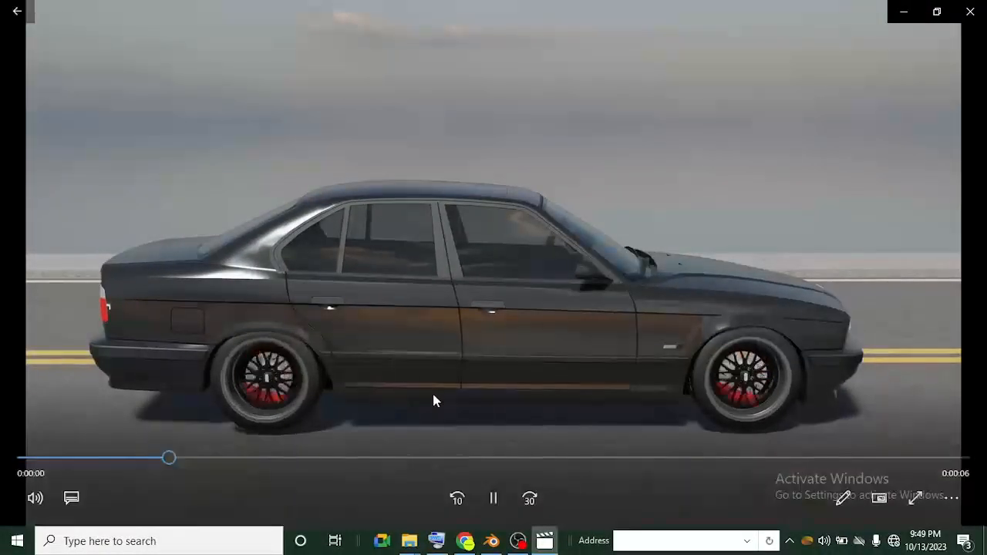
{"action": "left_click", "coordinate": [970, 11]}
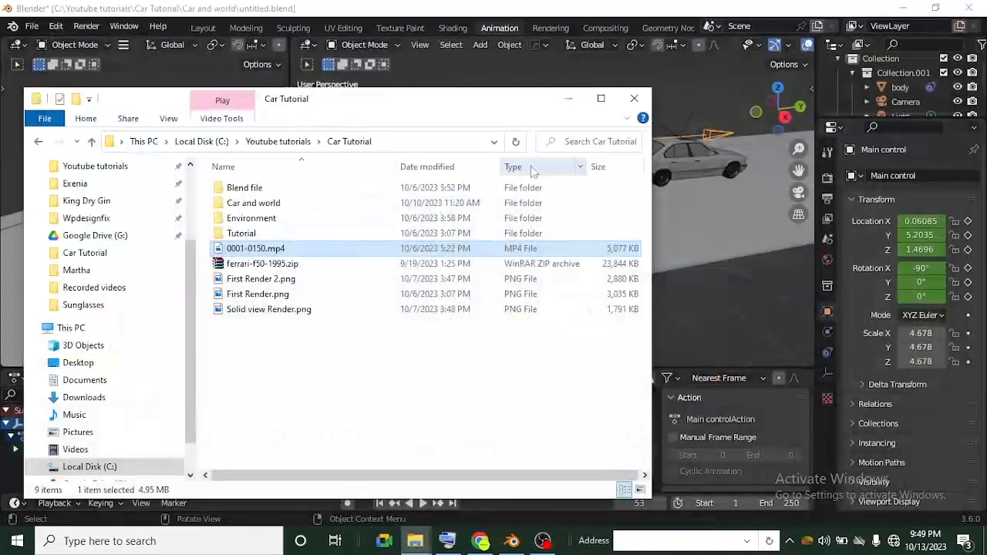
{"action": "left_click", "coordinate": [634, 98]}
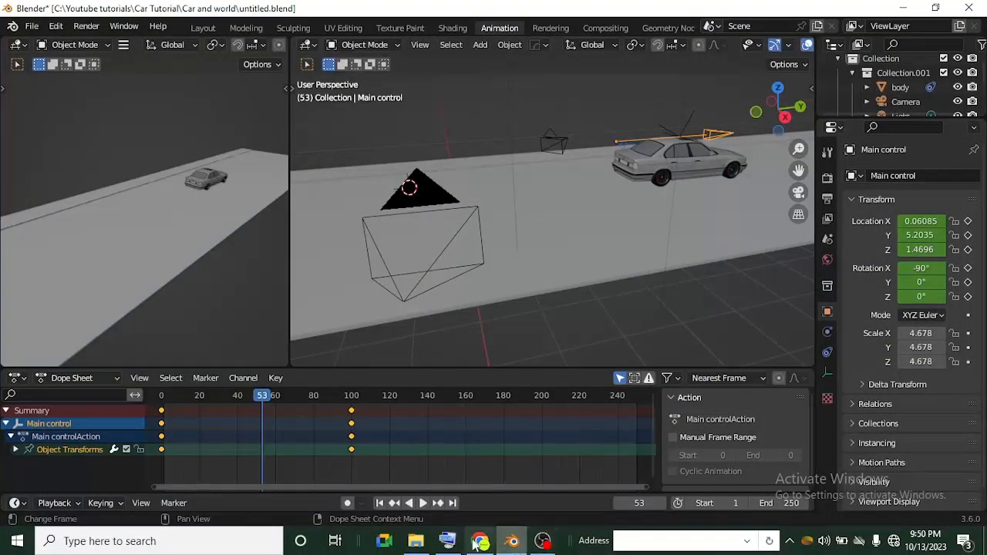
{"action": "mouse_move", "coordinate": [475, 543]}
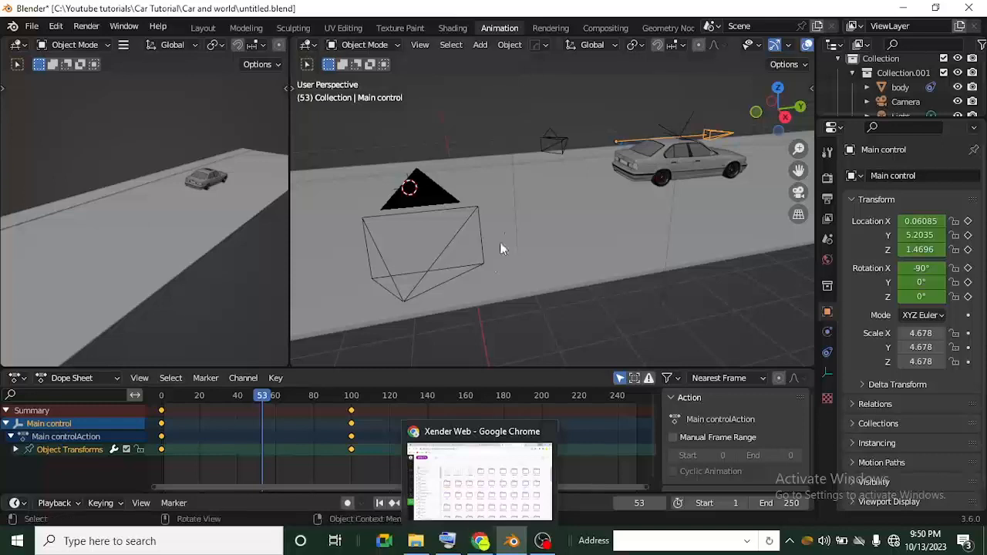
{"action": "middle_click_drag", "start_coordinate": [503, 232], "coordinate": [630, 279]}
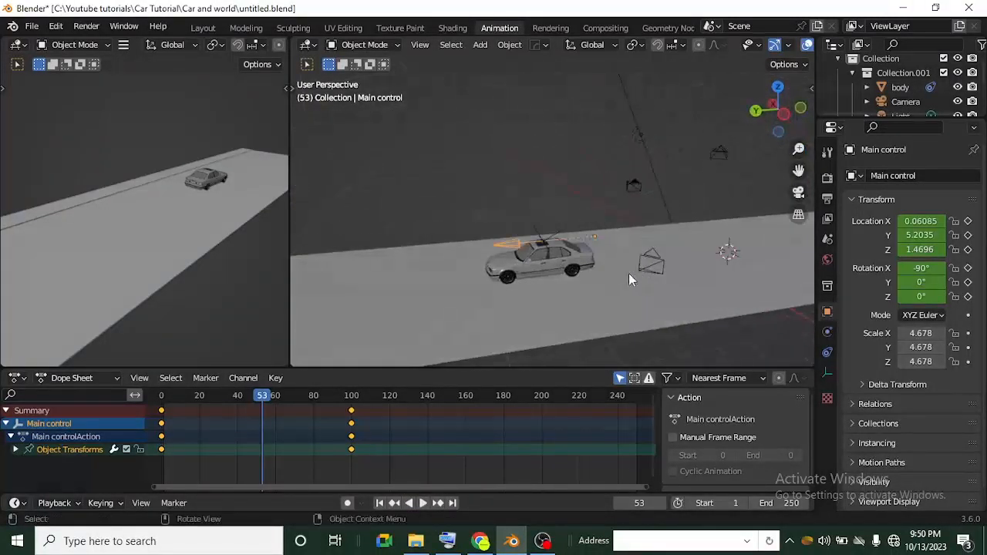
{"action": "scroll", "coordinate": [617, 279], "scroll_direction": "up", "scroll_amount": 3}
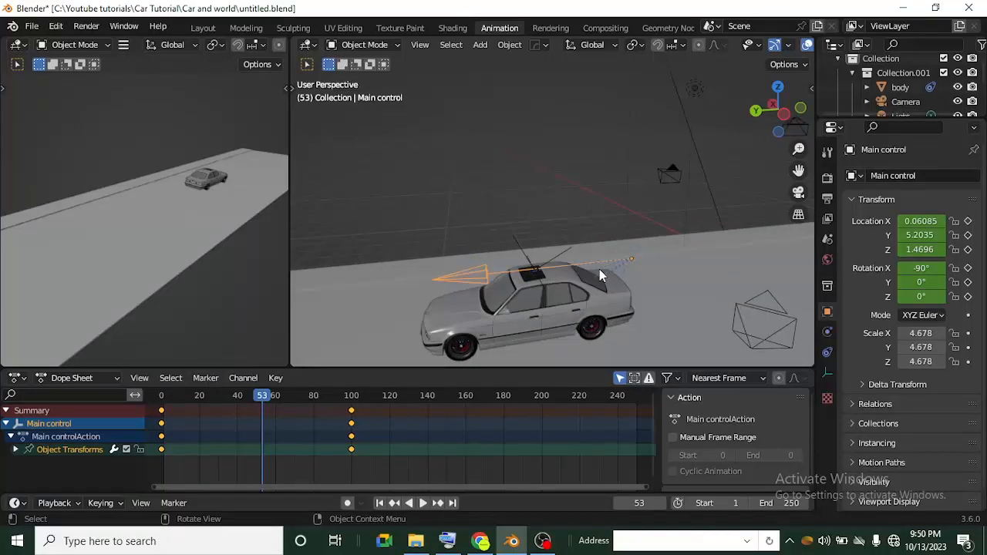